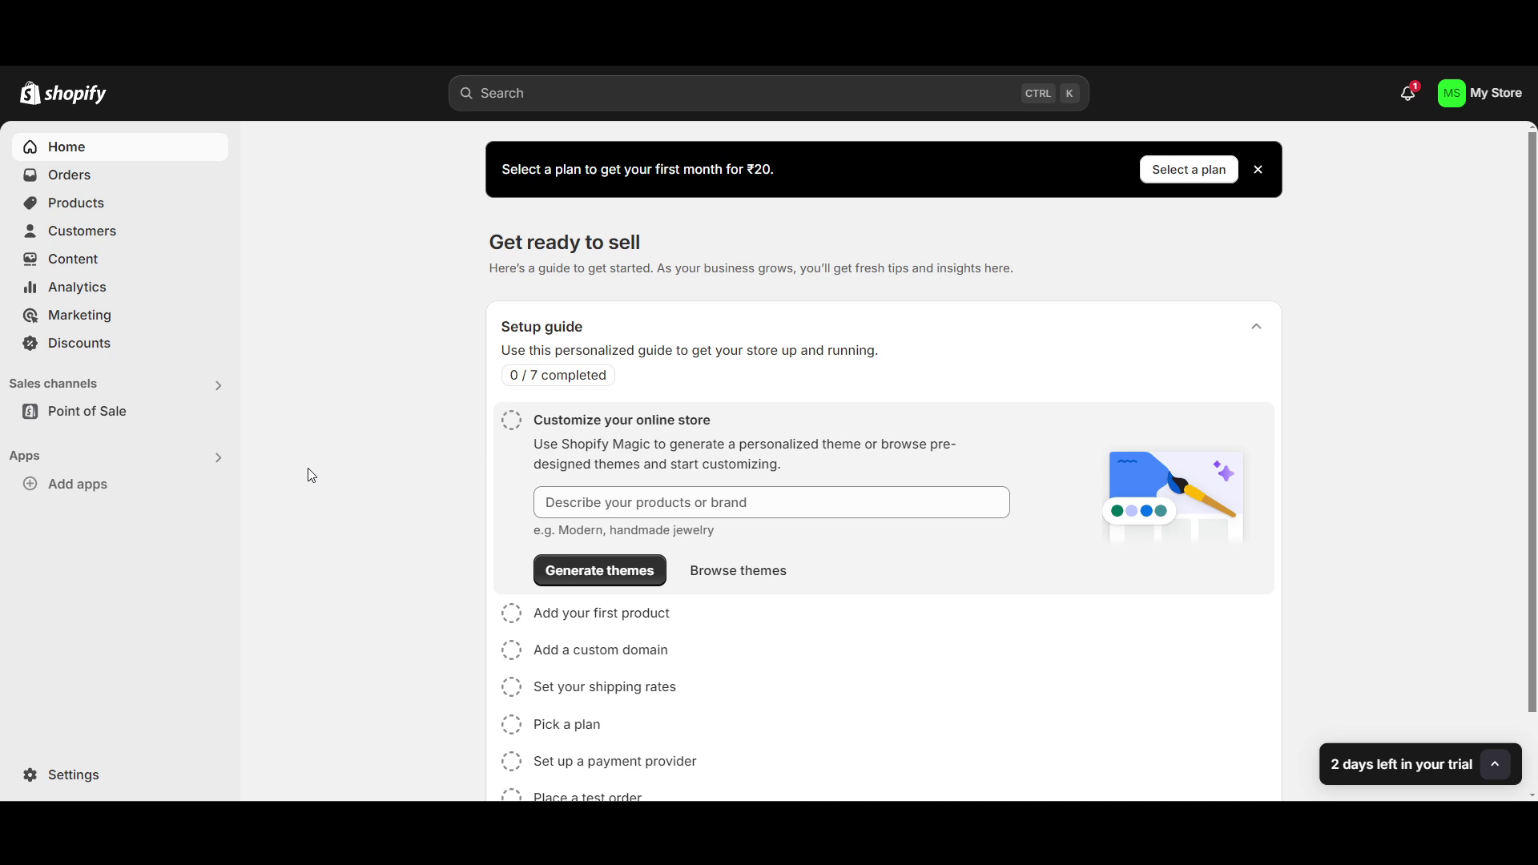
Go from Settings to Apps and sales channels, then on to the Shopify App Store.
scroll(304, 480, down, 1)
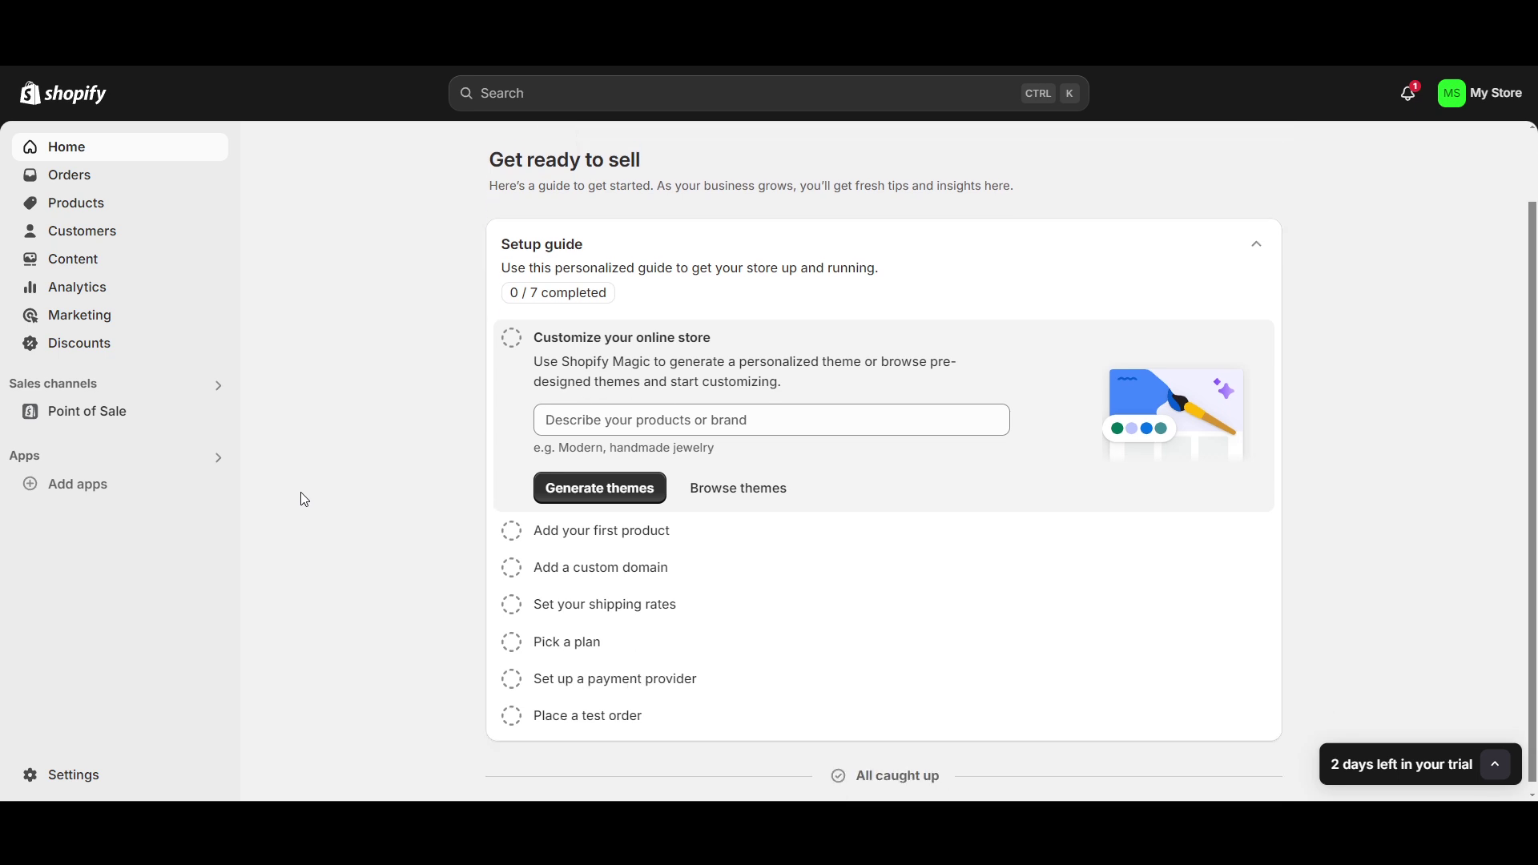
click(80, 769)
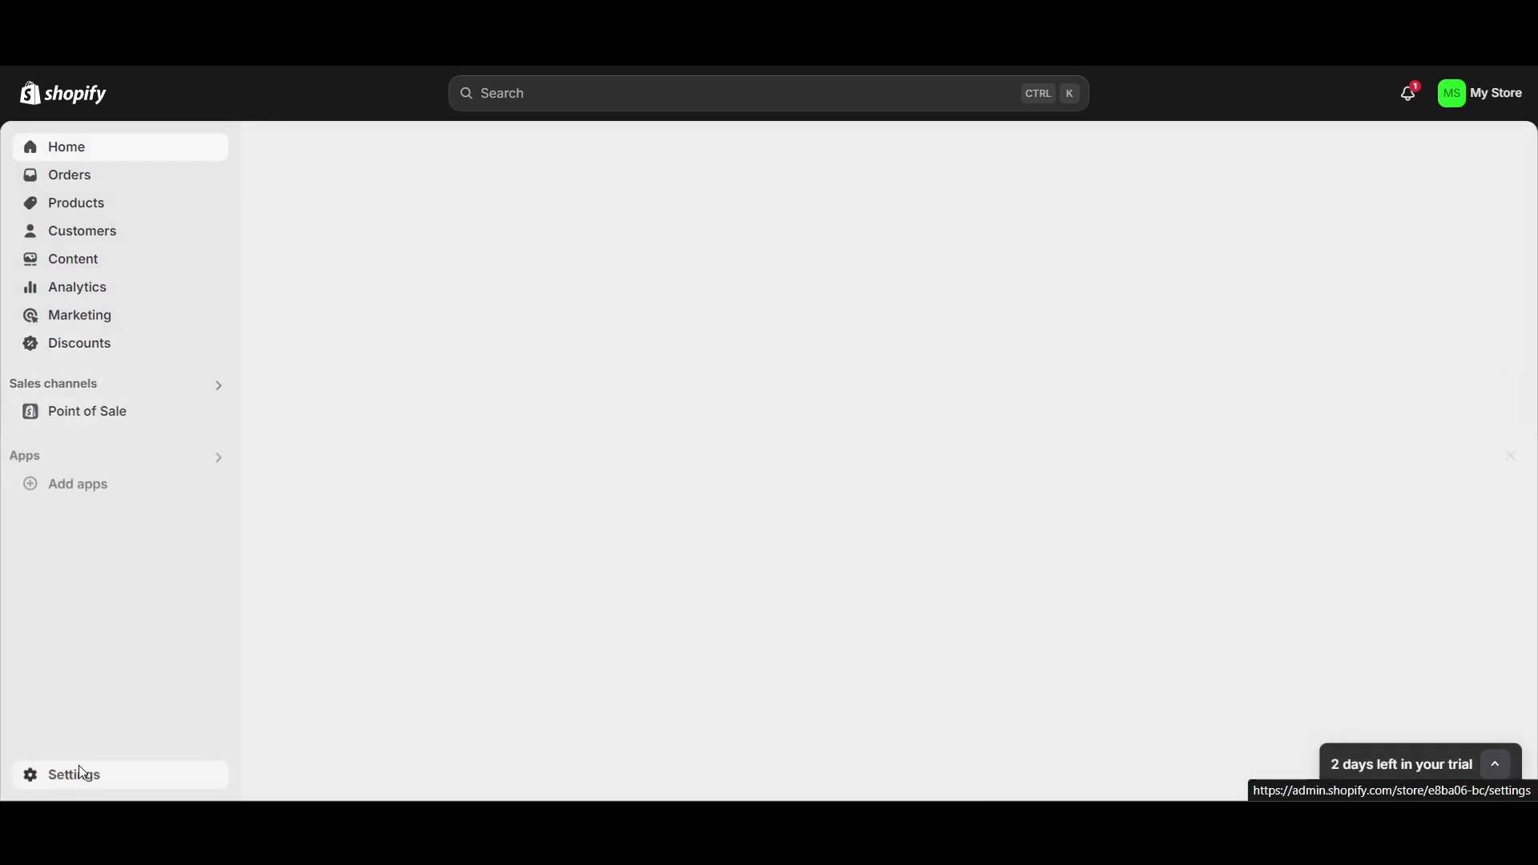
scroll(321, 425, down, 1)
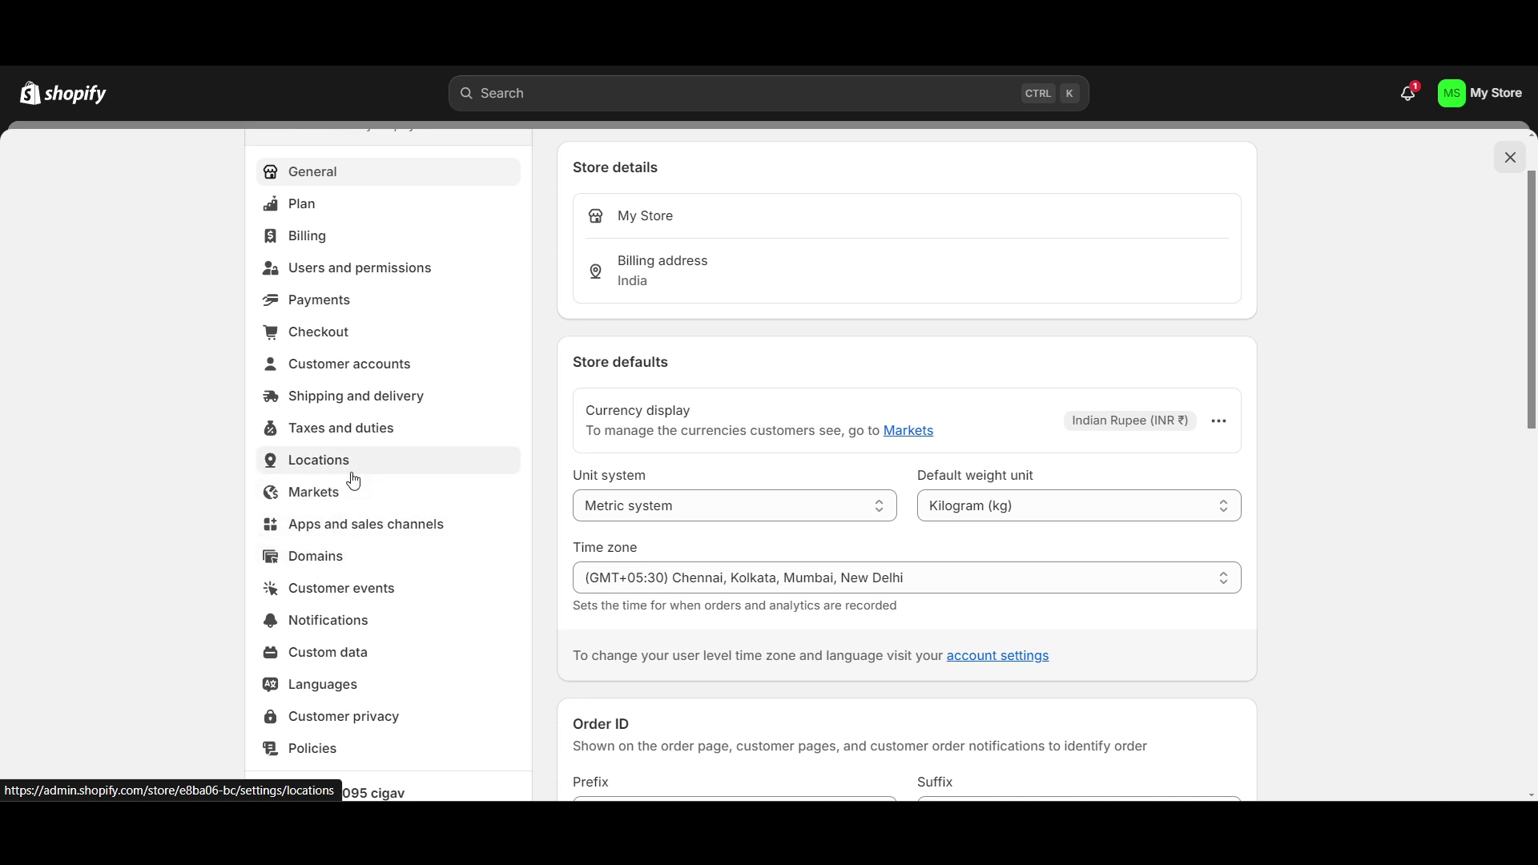
click(350, 525)
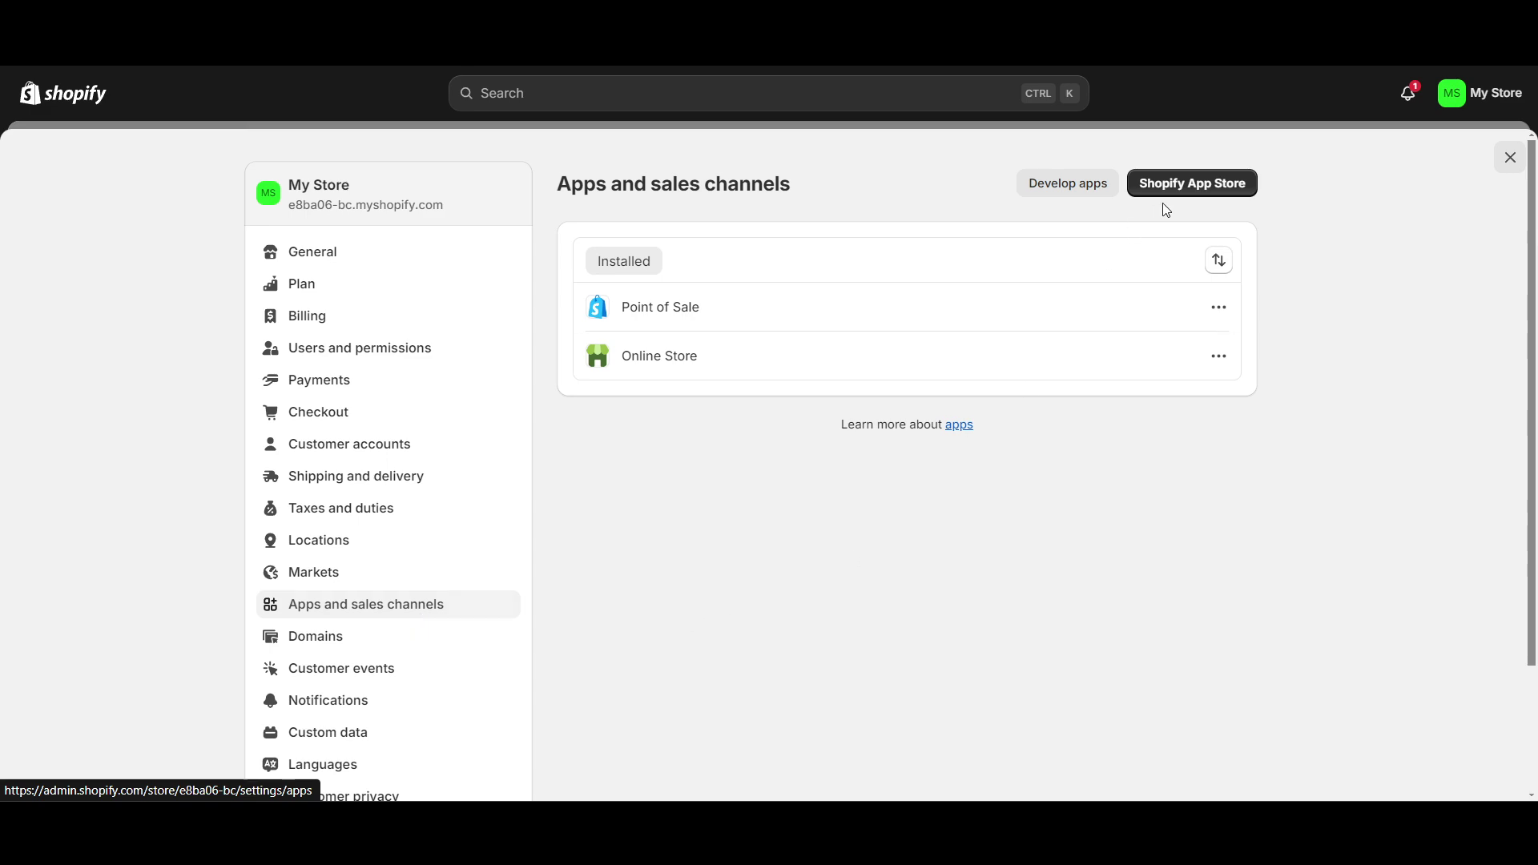
click(1188, 189)
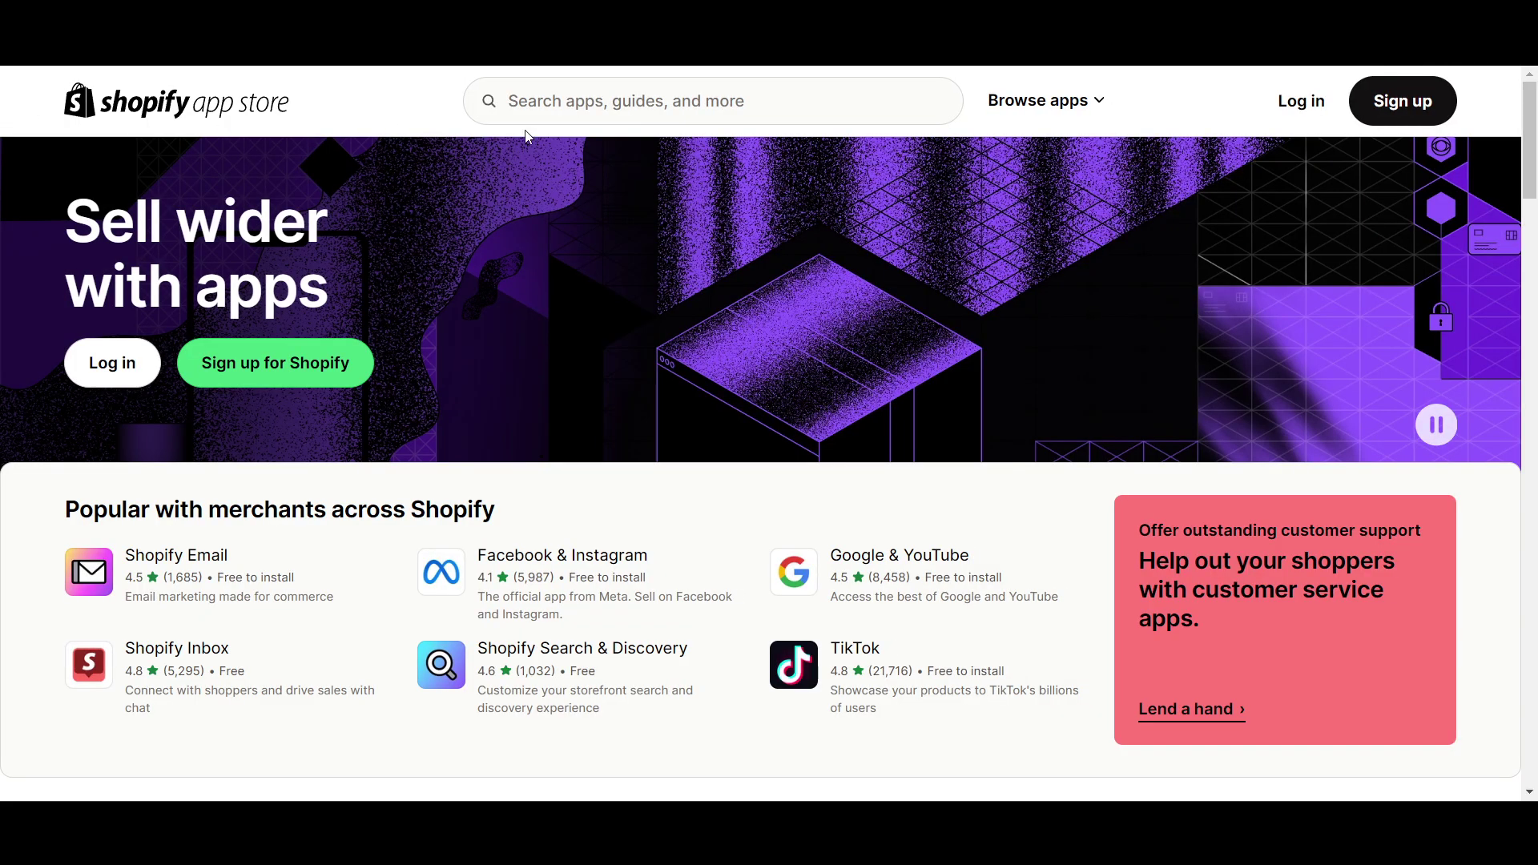
Search 'printify', open Printify: Print on Demand, and log in with the store account to install.
click(550, 103)
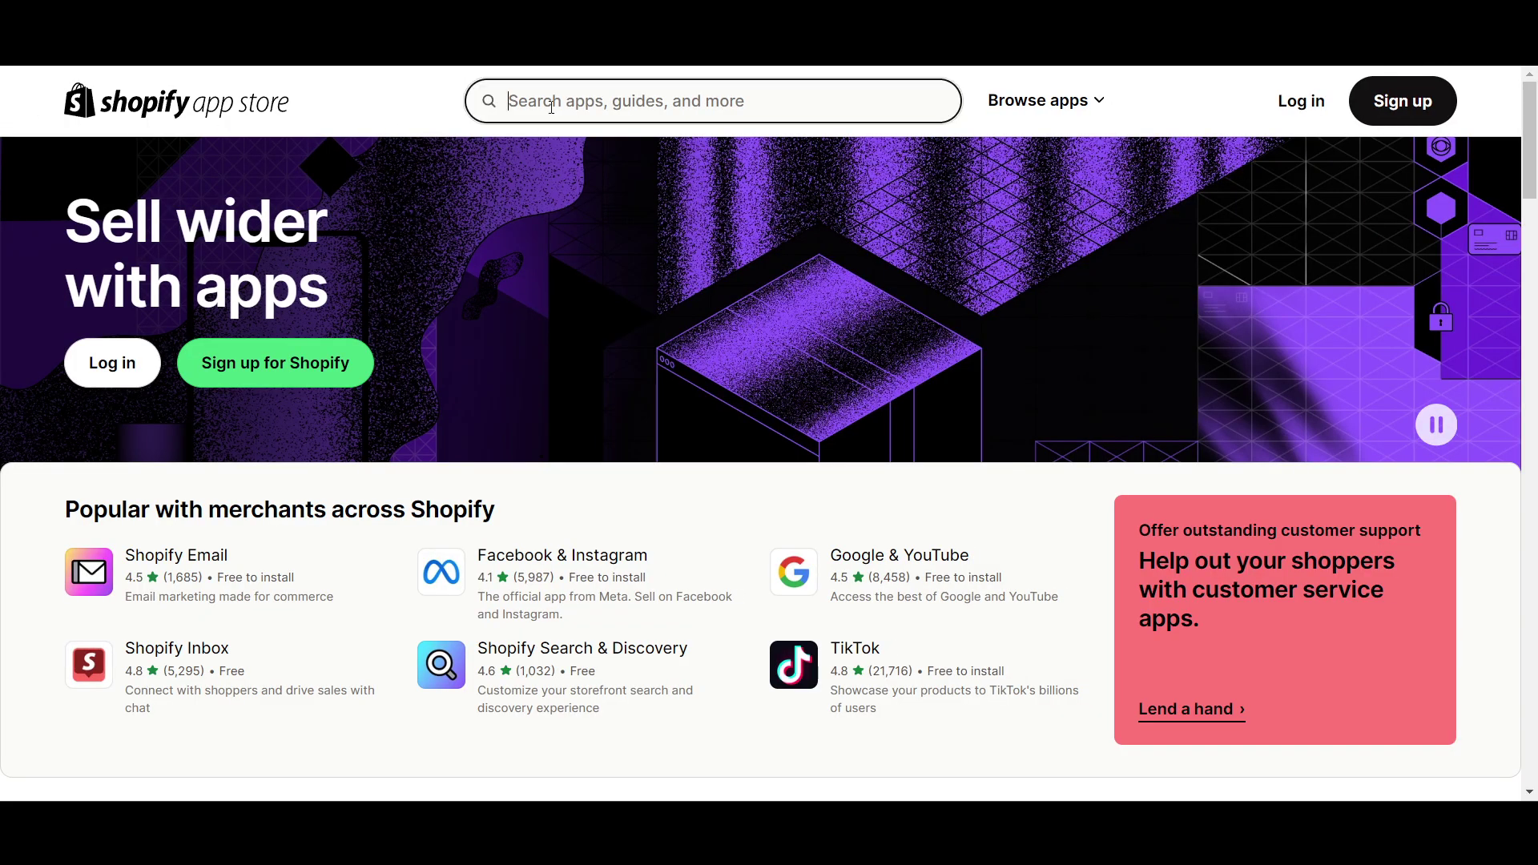
text(printify)
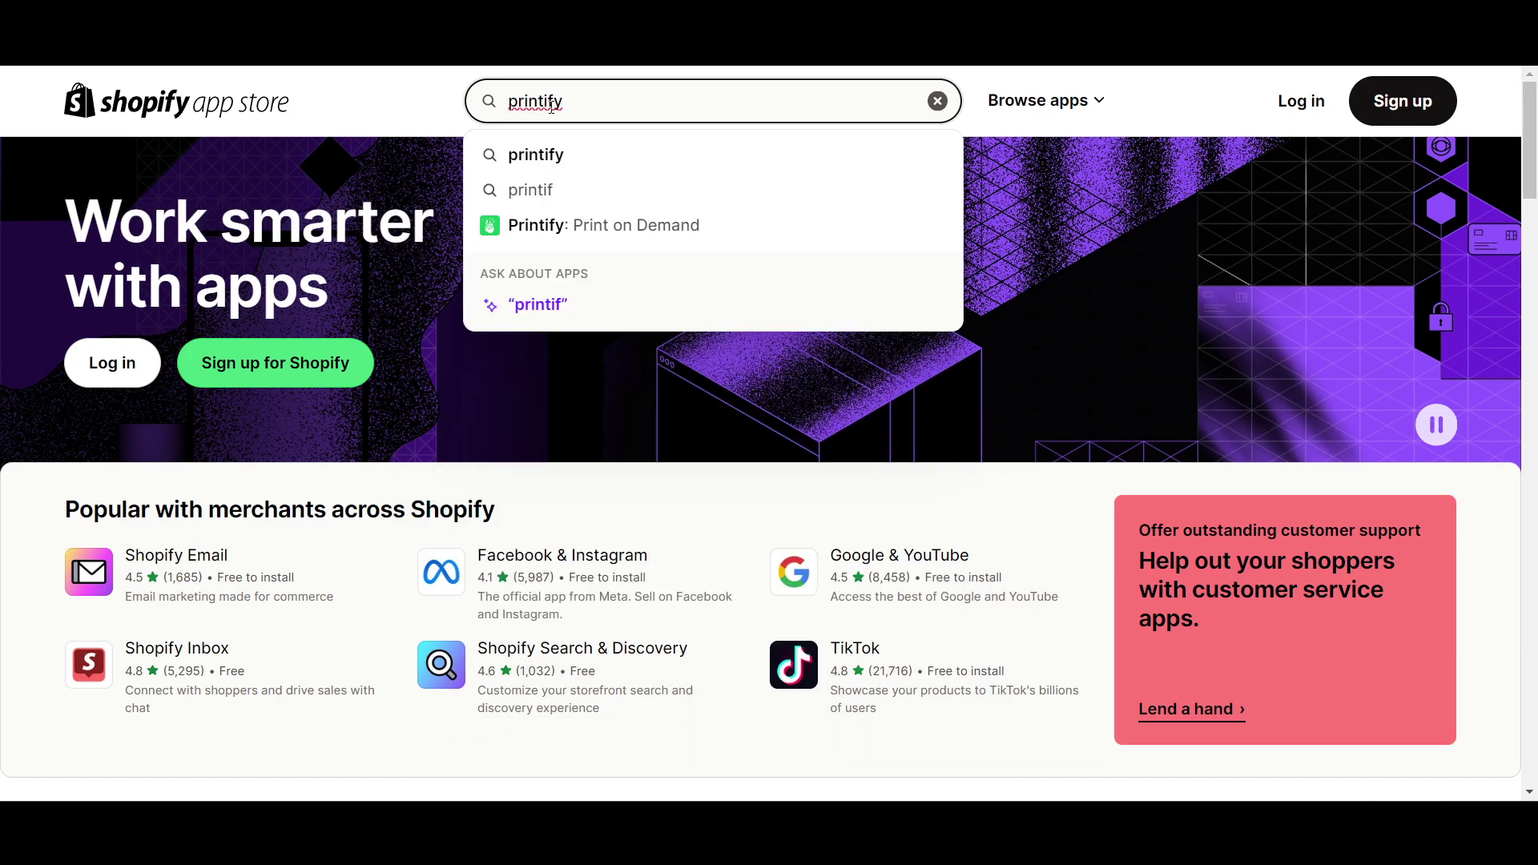
key(Return)
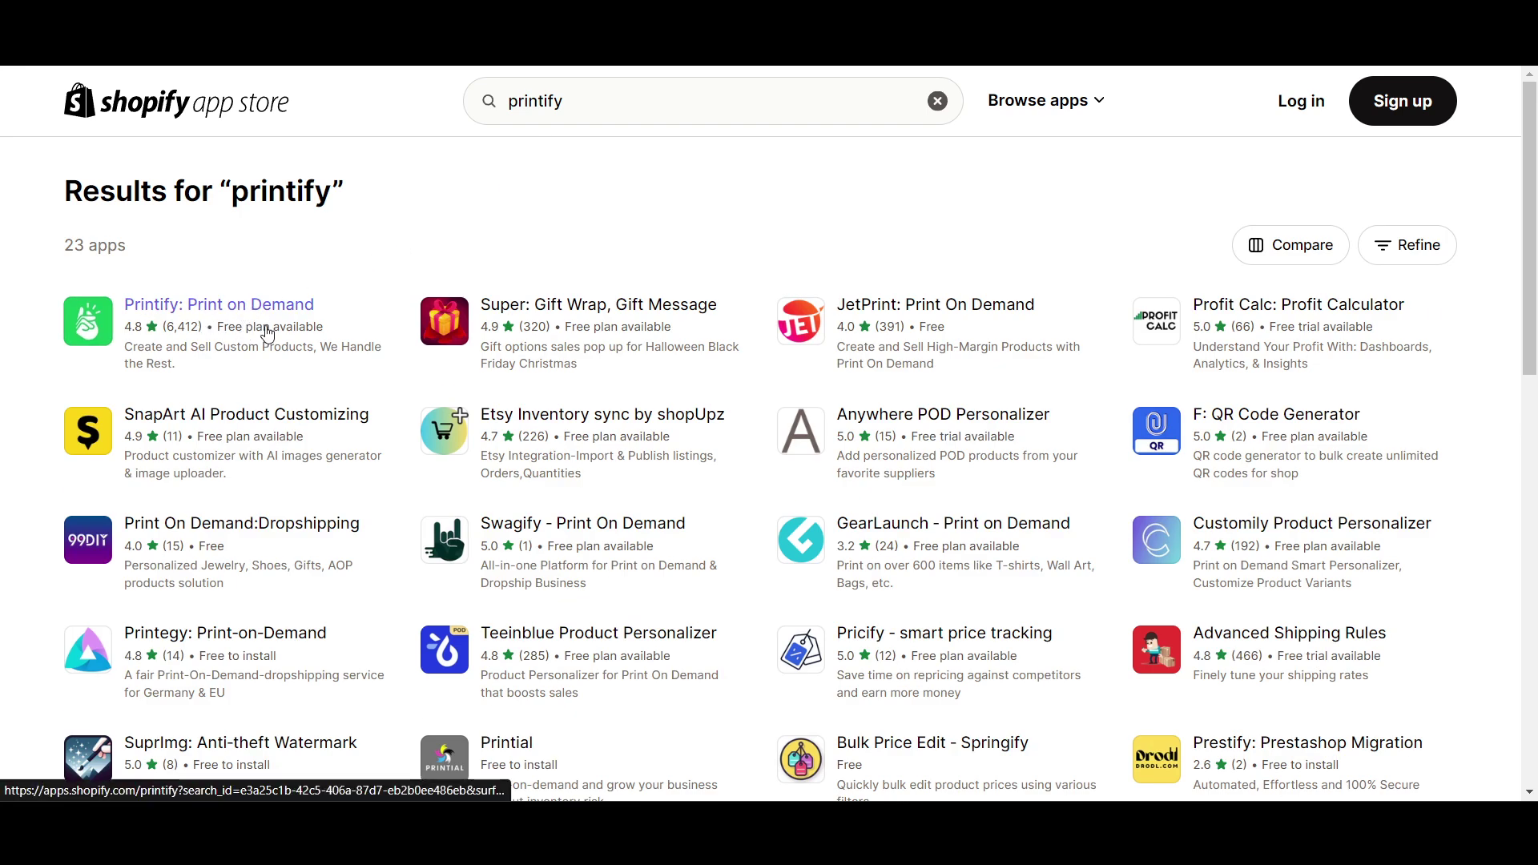
click(268, 334)
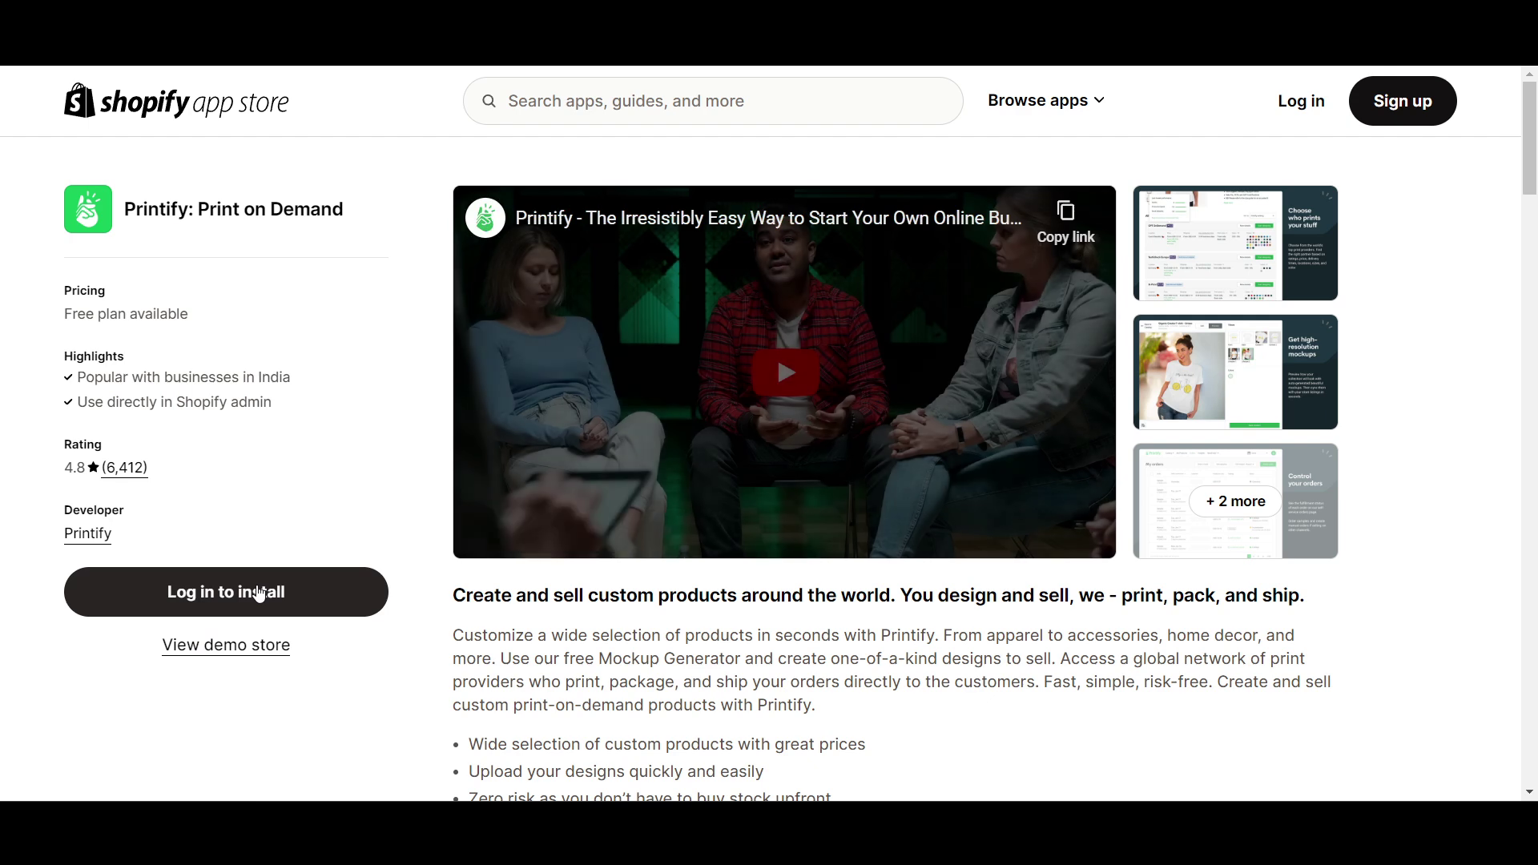
click(262, 610)
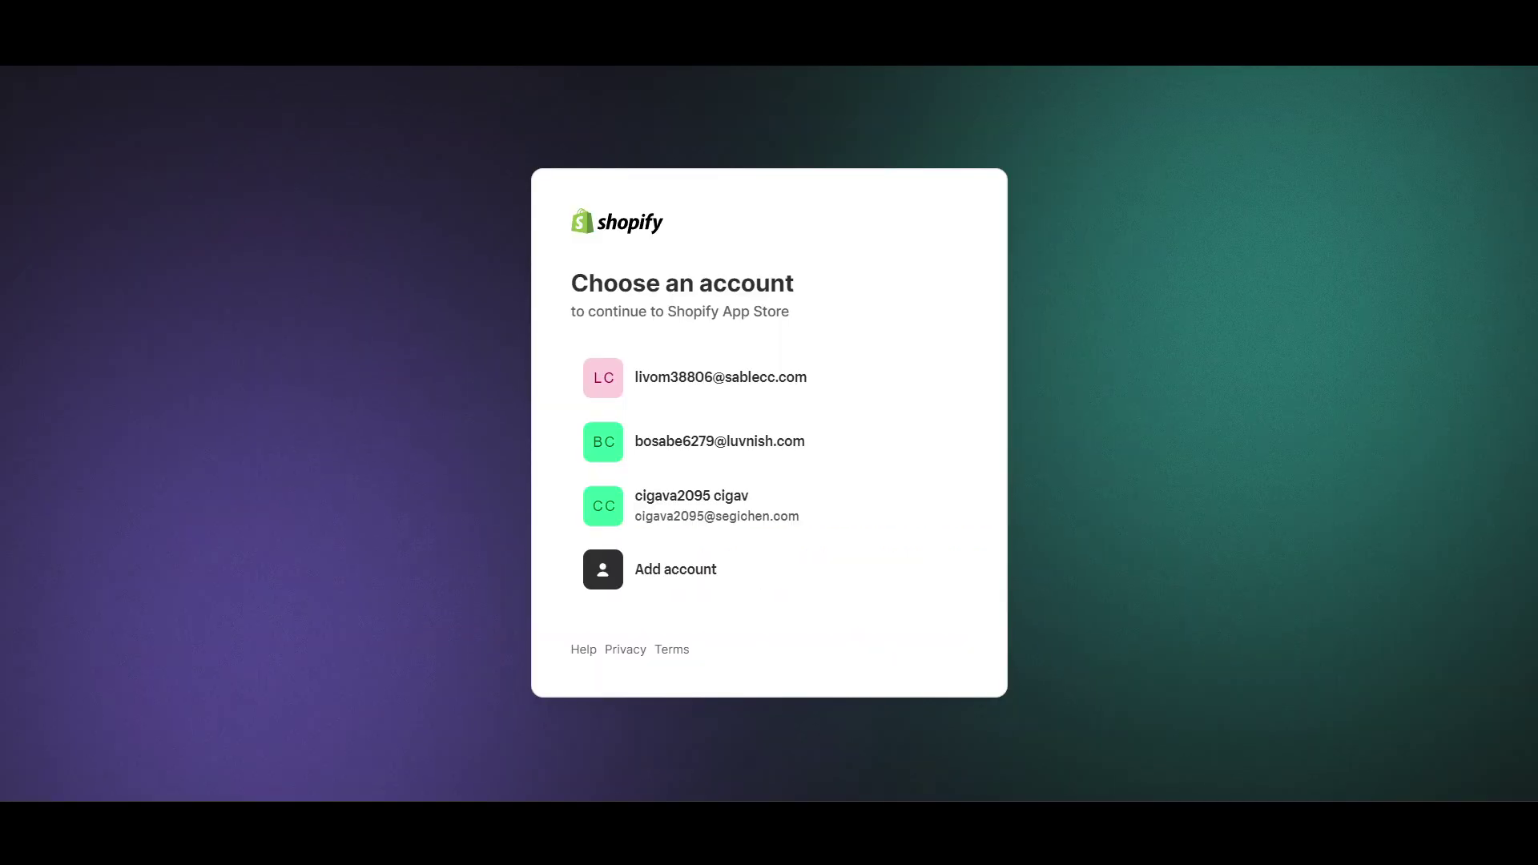
click(800, 517)
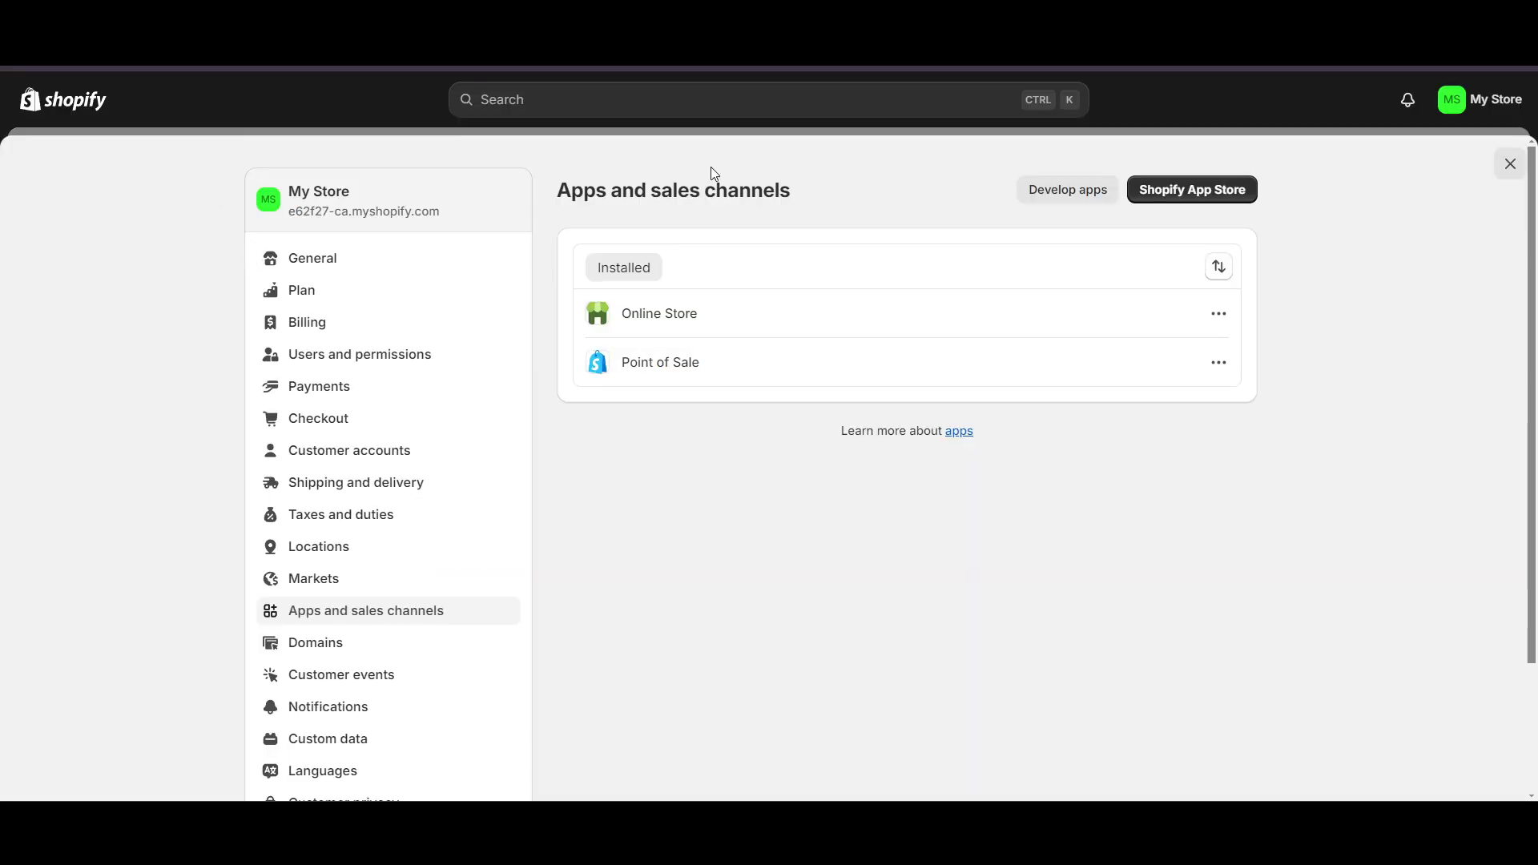
Close settings, go to Home, and browse themes under Customize your online store.
click(1509, 163)
click(97, 167)
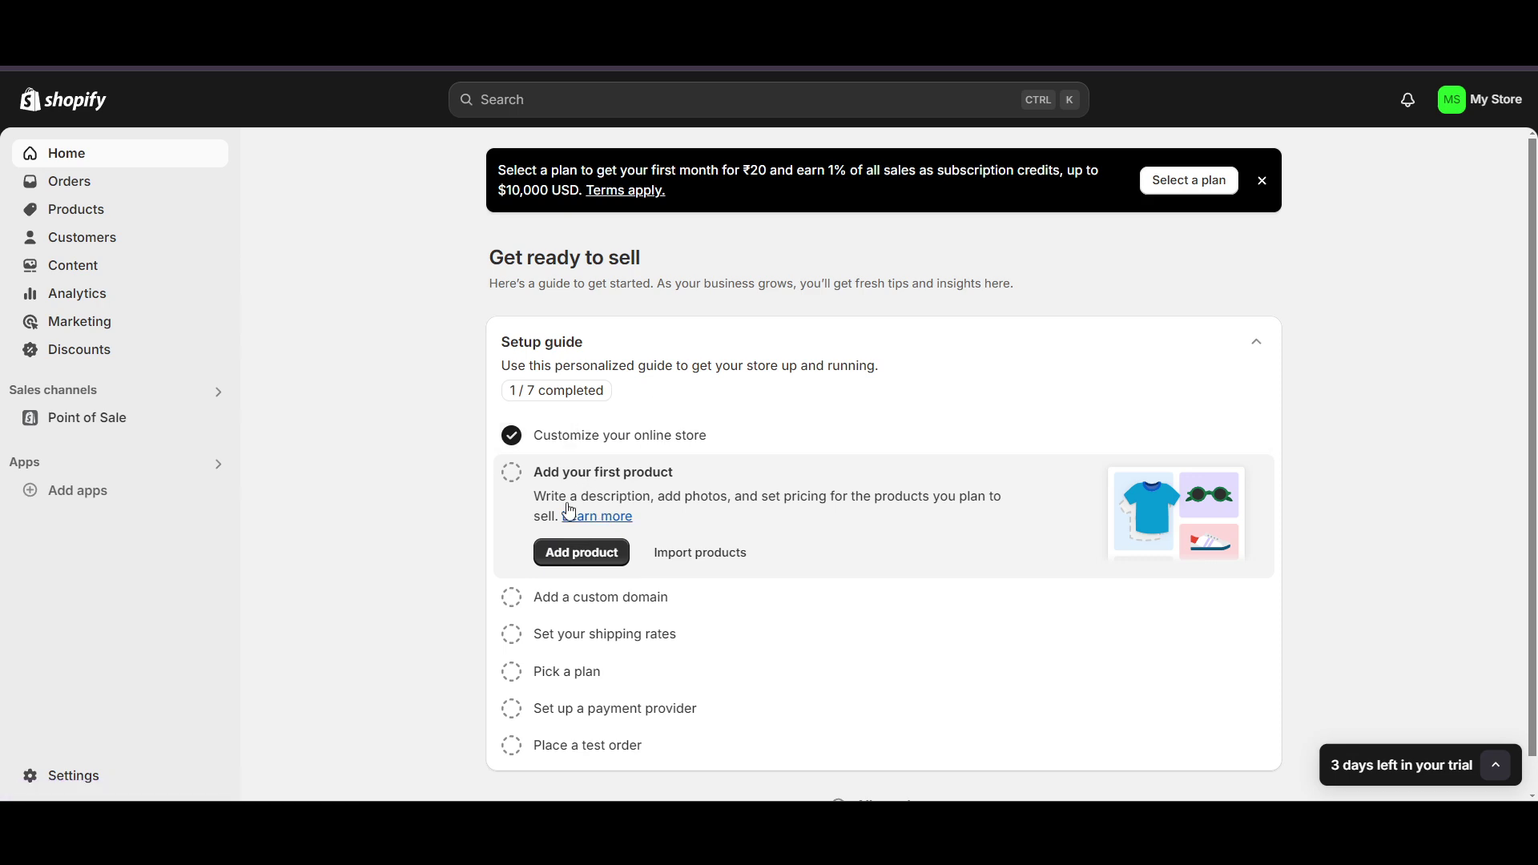
click(694, 443)
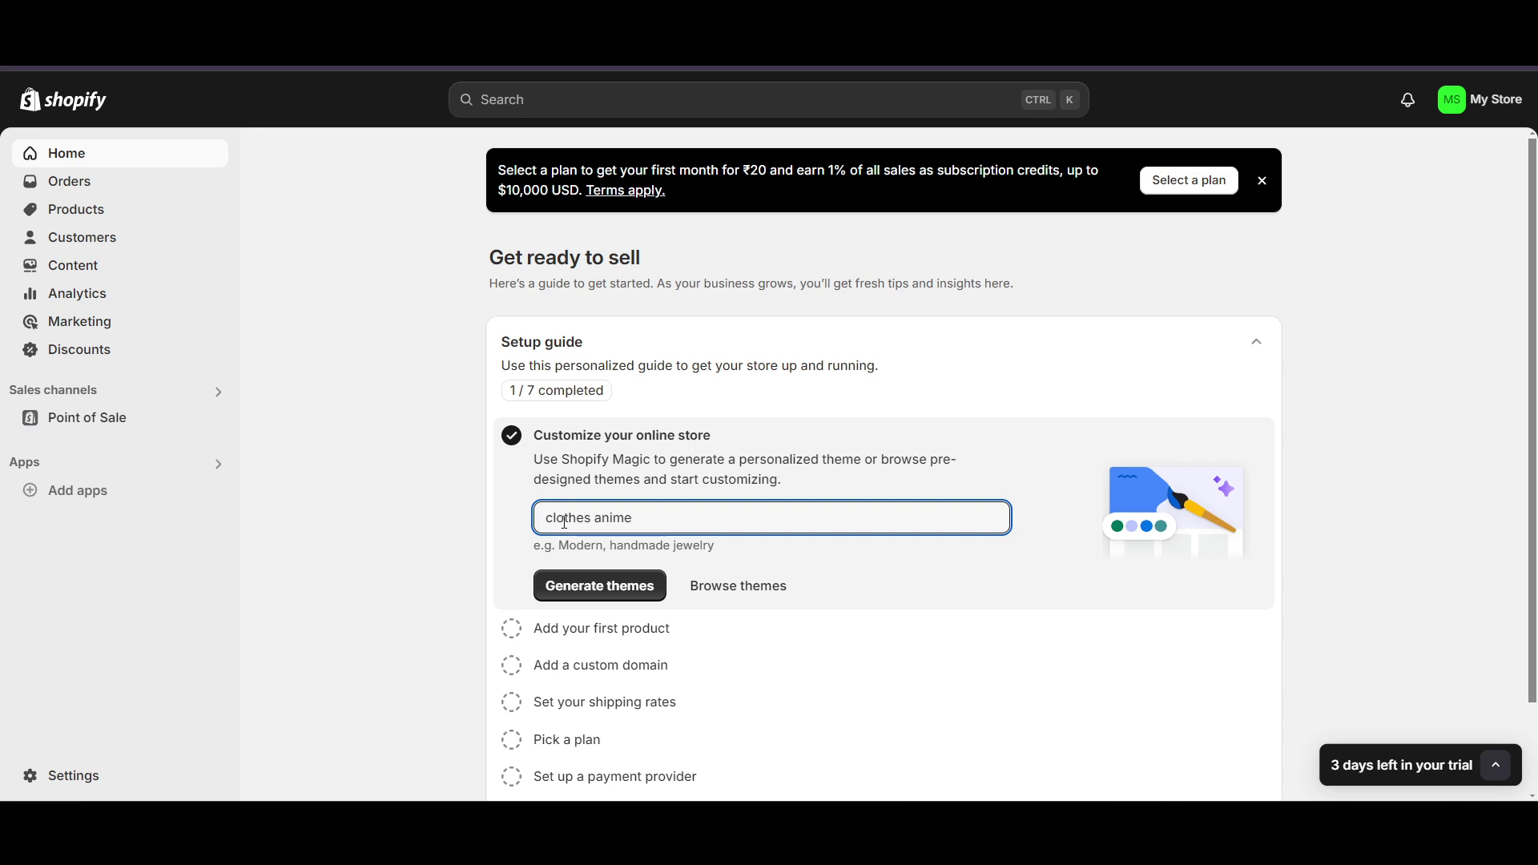
click(728, 594)
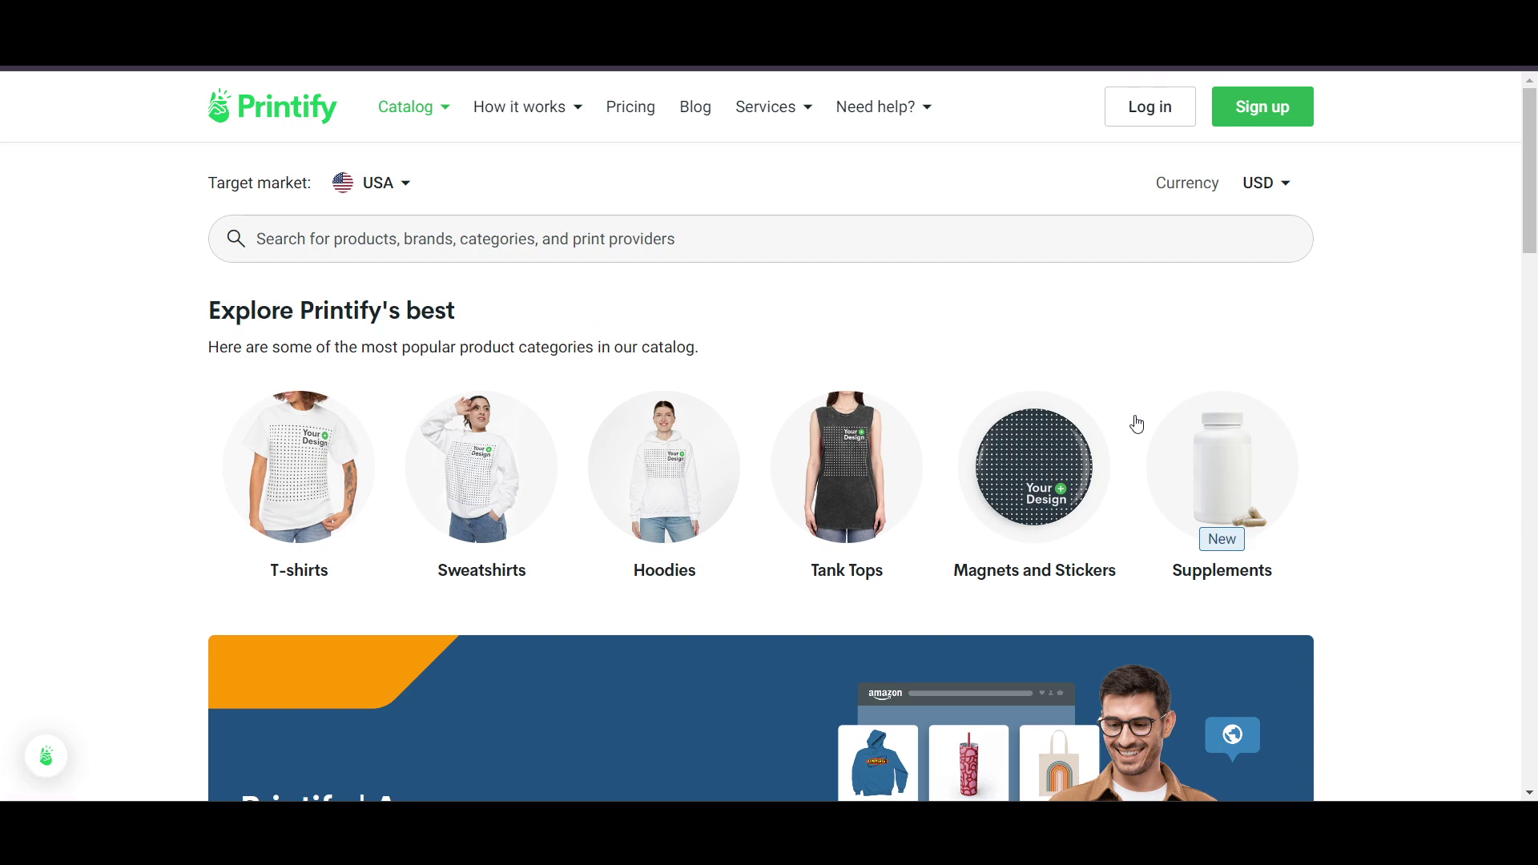
Sign up for Printify with Continue with Google, choosing and confirming the Google account.
scroll(887, 479, down, 5)
scroll(887, 479, up, 5)
click(1219, 119)
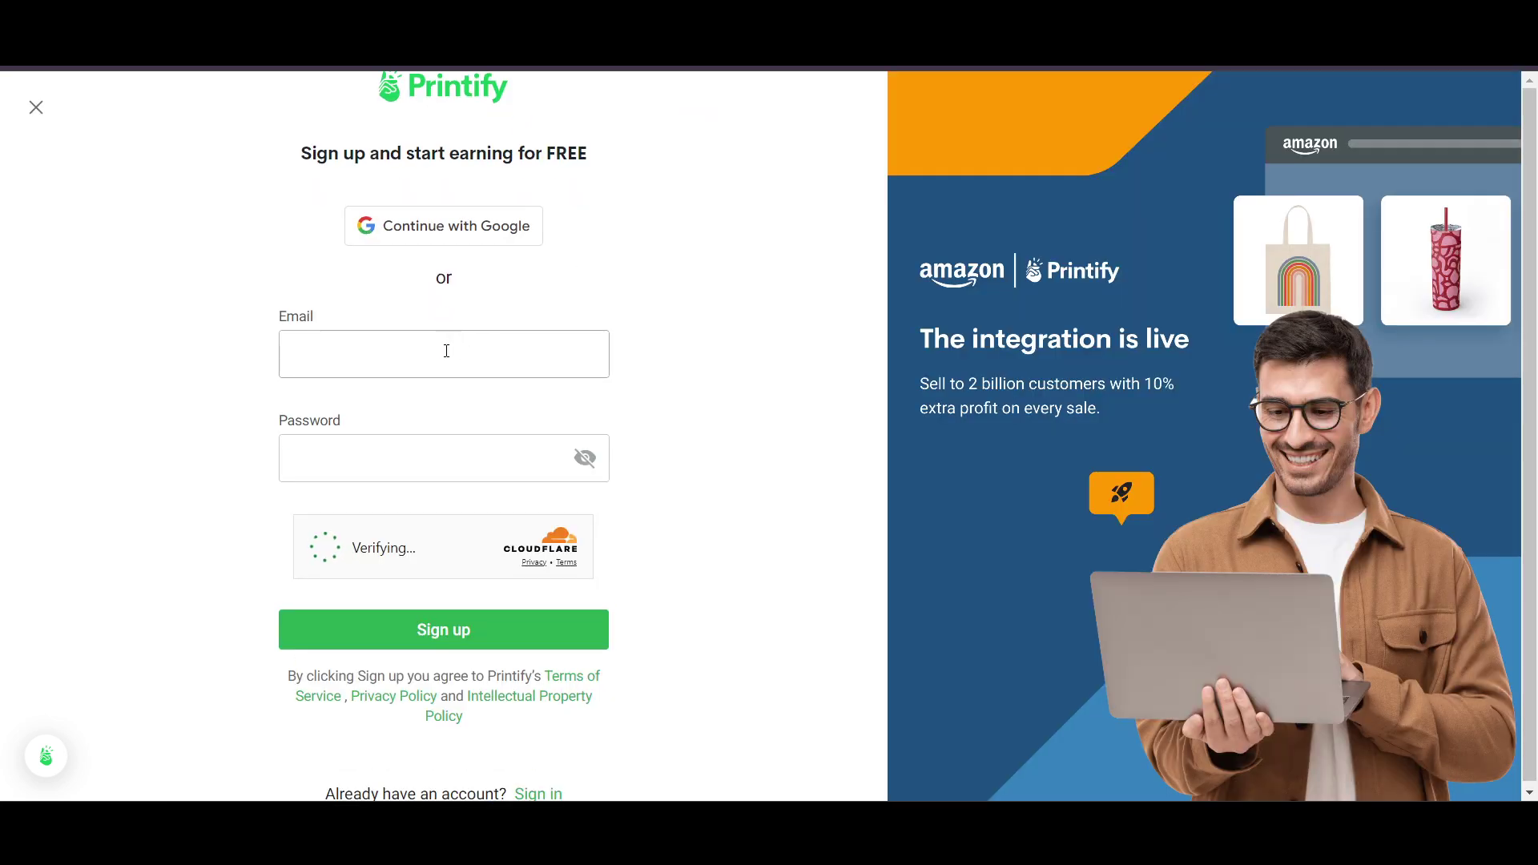
click(436, 239)
click(691, 454)
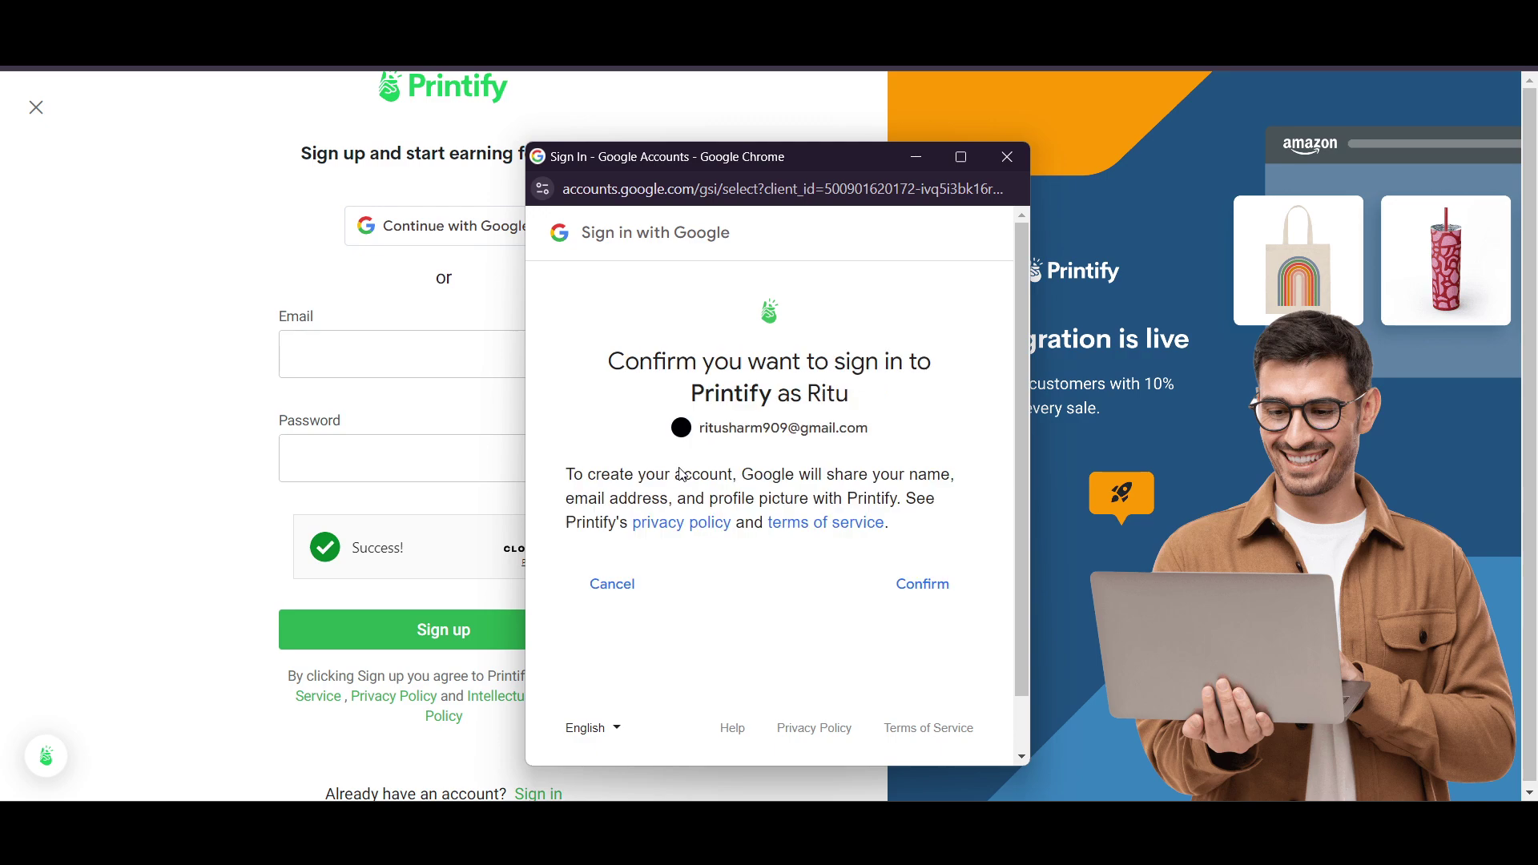
click(912, 590)
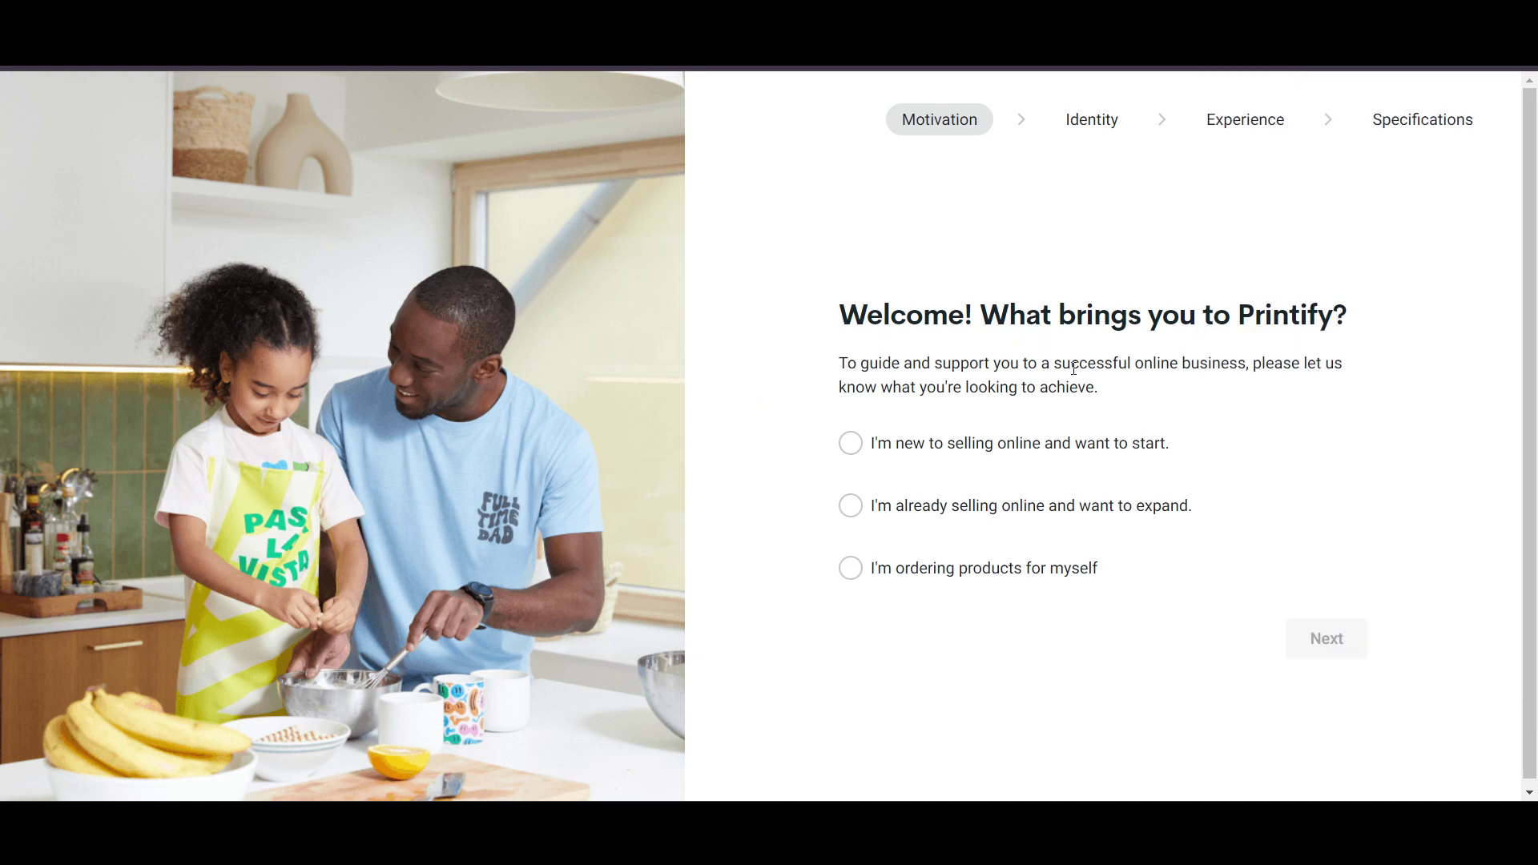
Answer new to selling online, a Business, and experienced with designing products.
click(849, 443)
click(1311, 641)
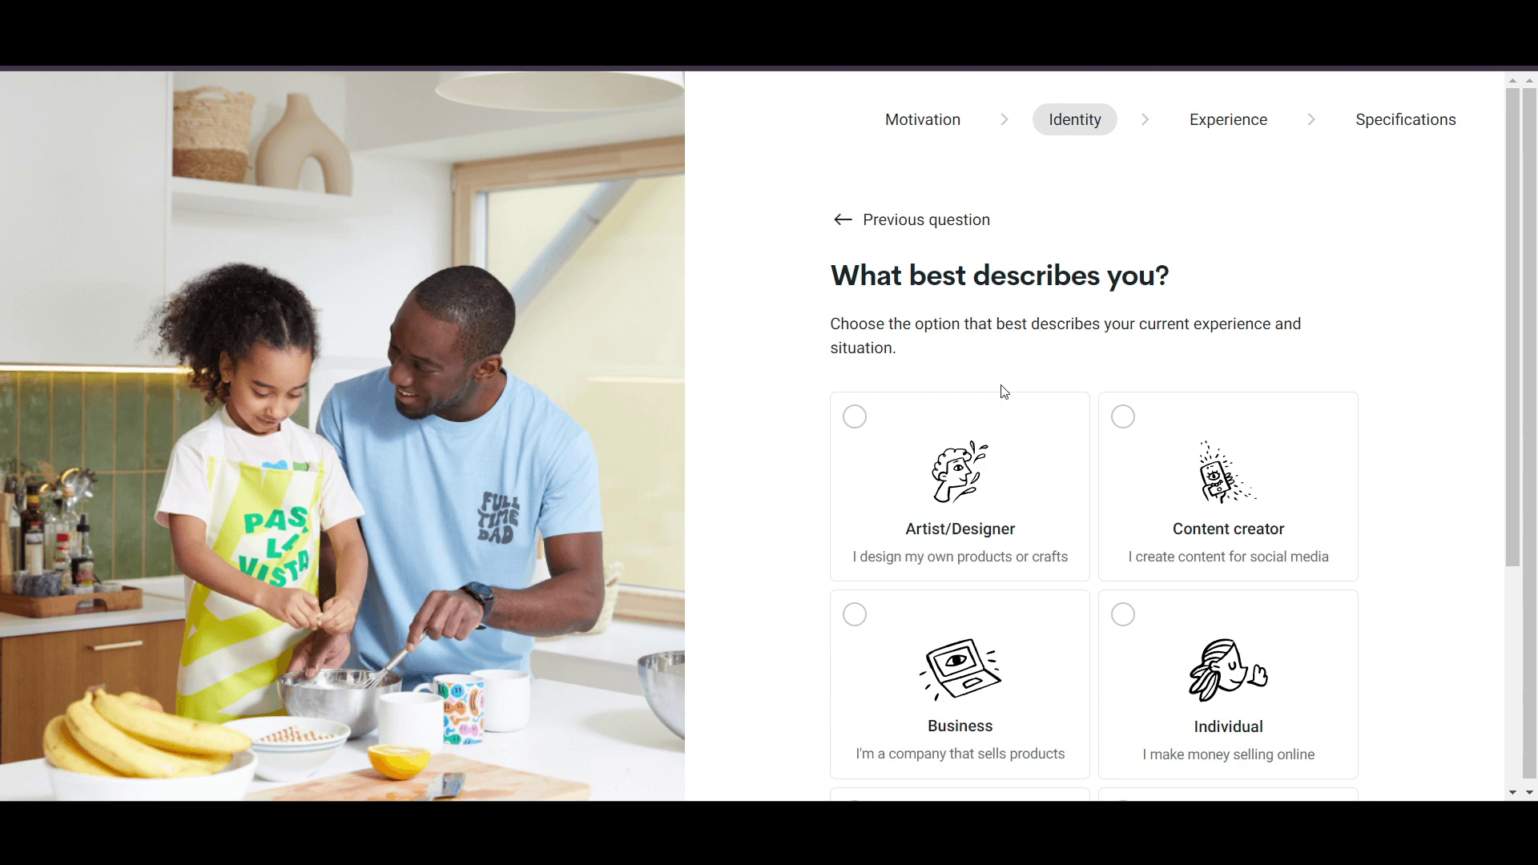
scroll(1047, 443, down, 2)
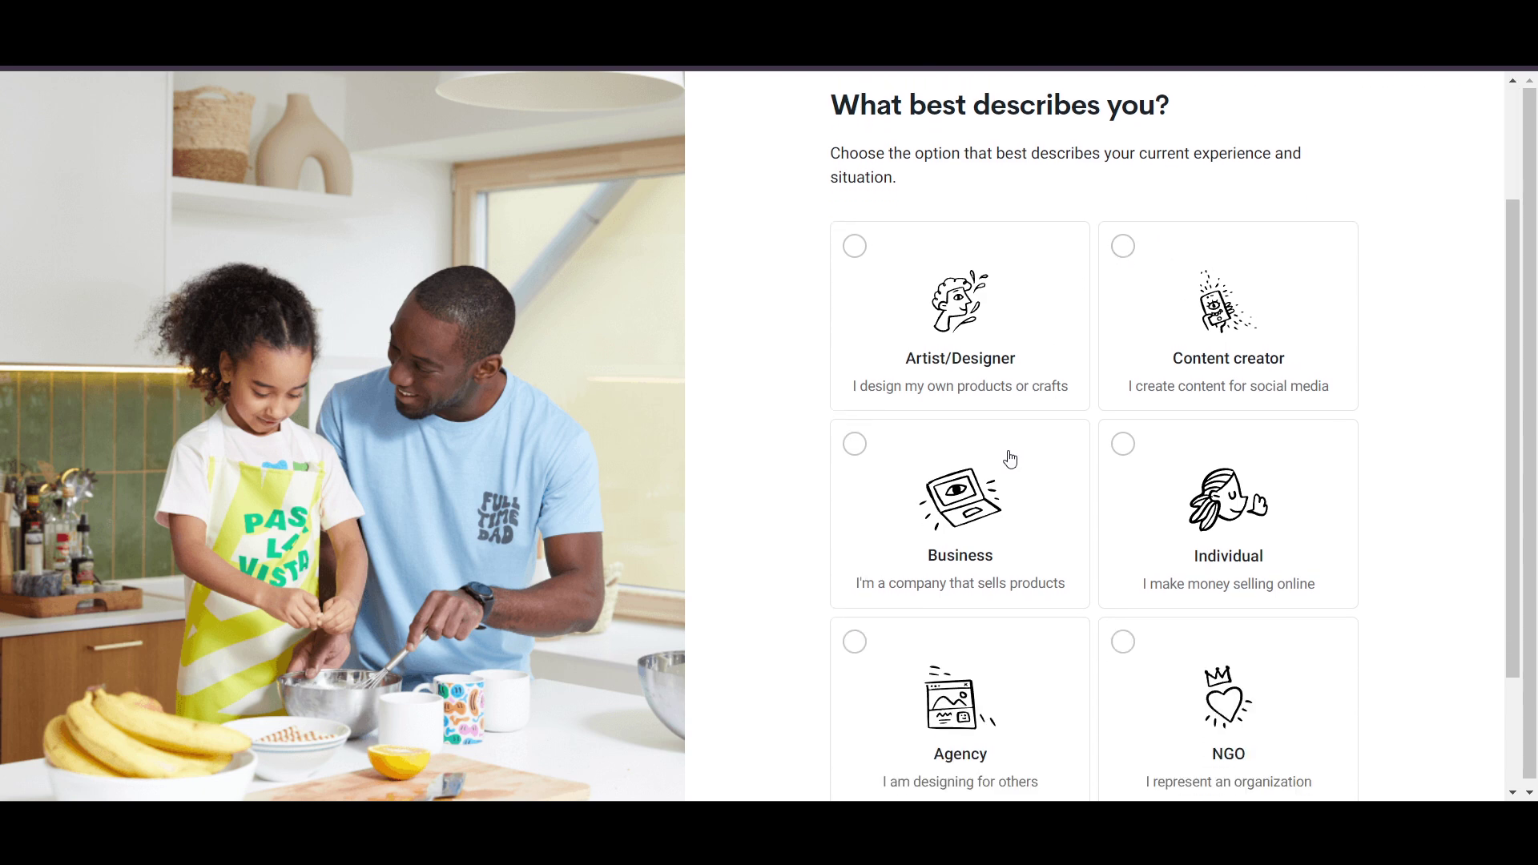
scroll(1009, 459, down, 2)
click(993, 423)
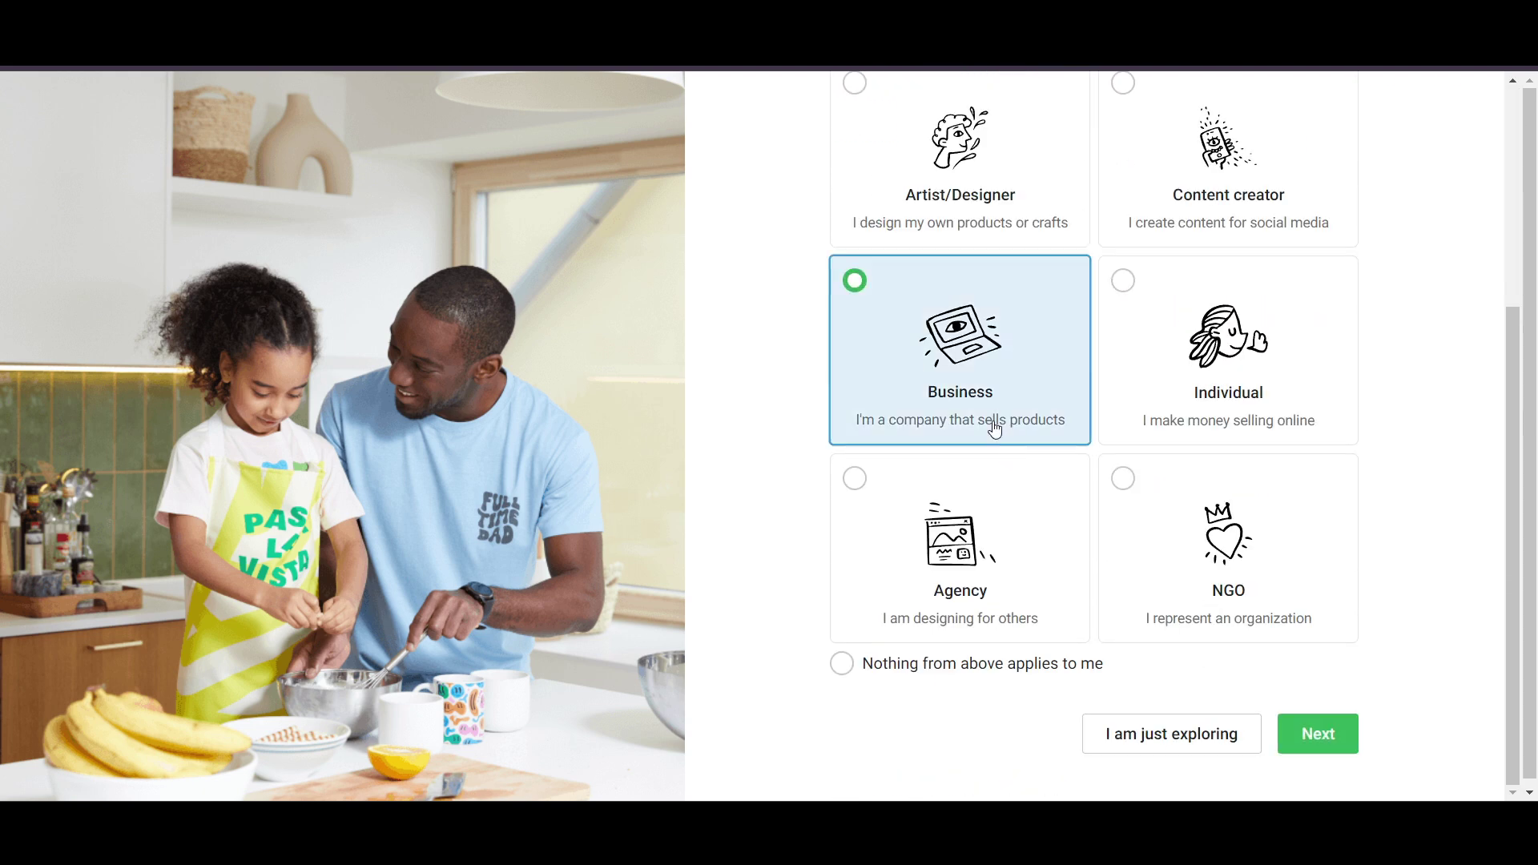
click(1328, 744)
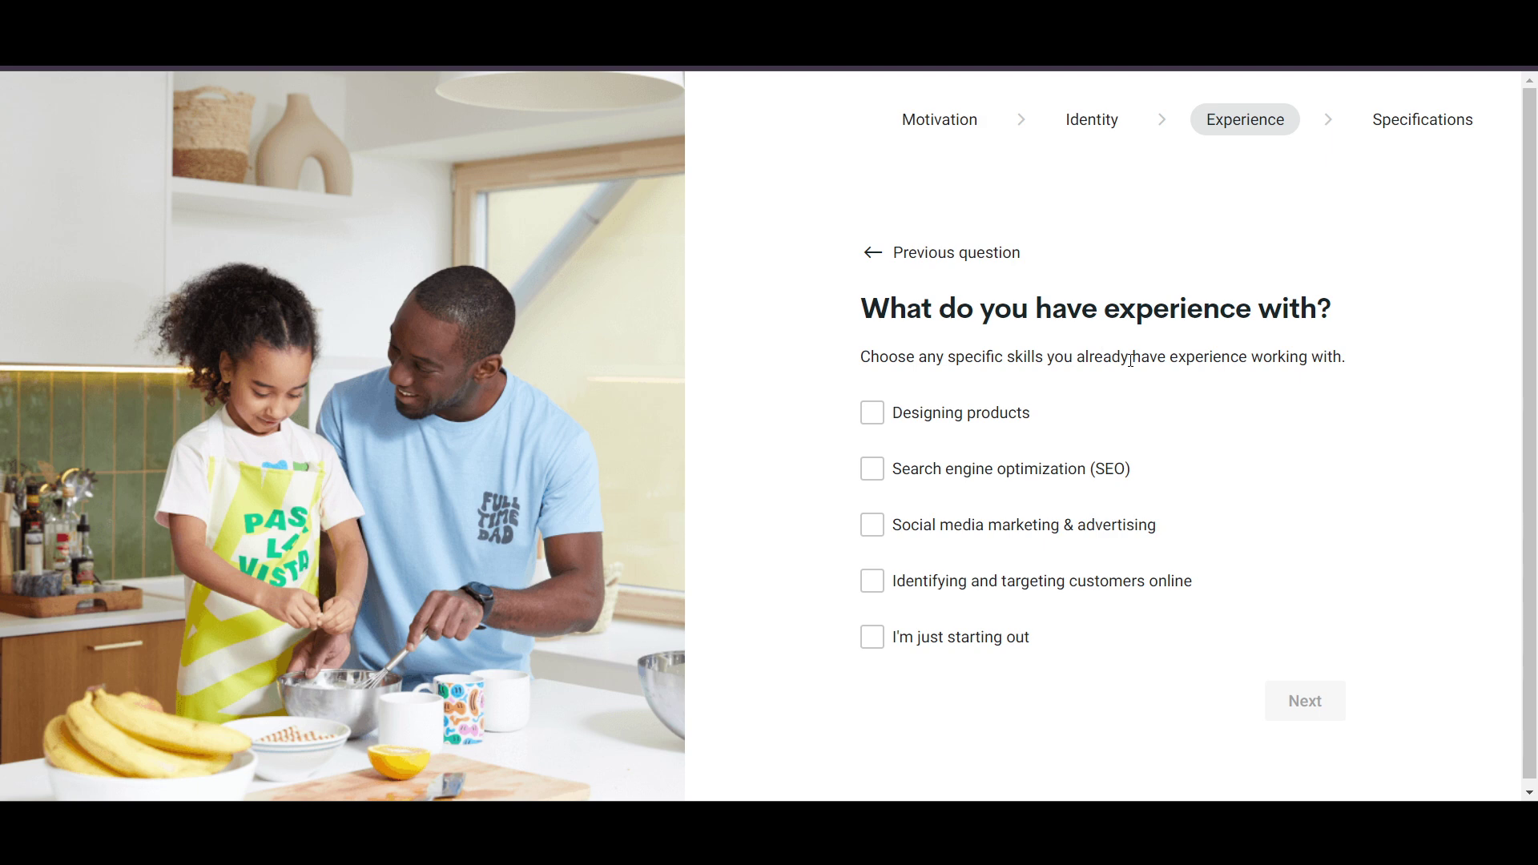
click(869, 415)
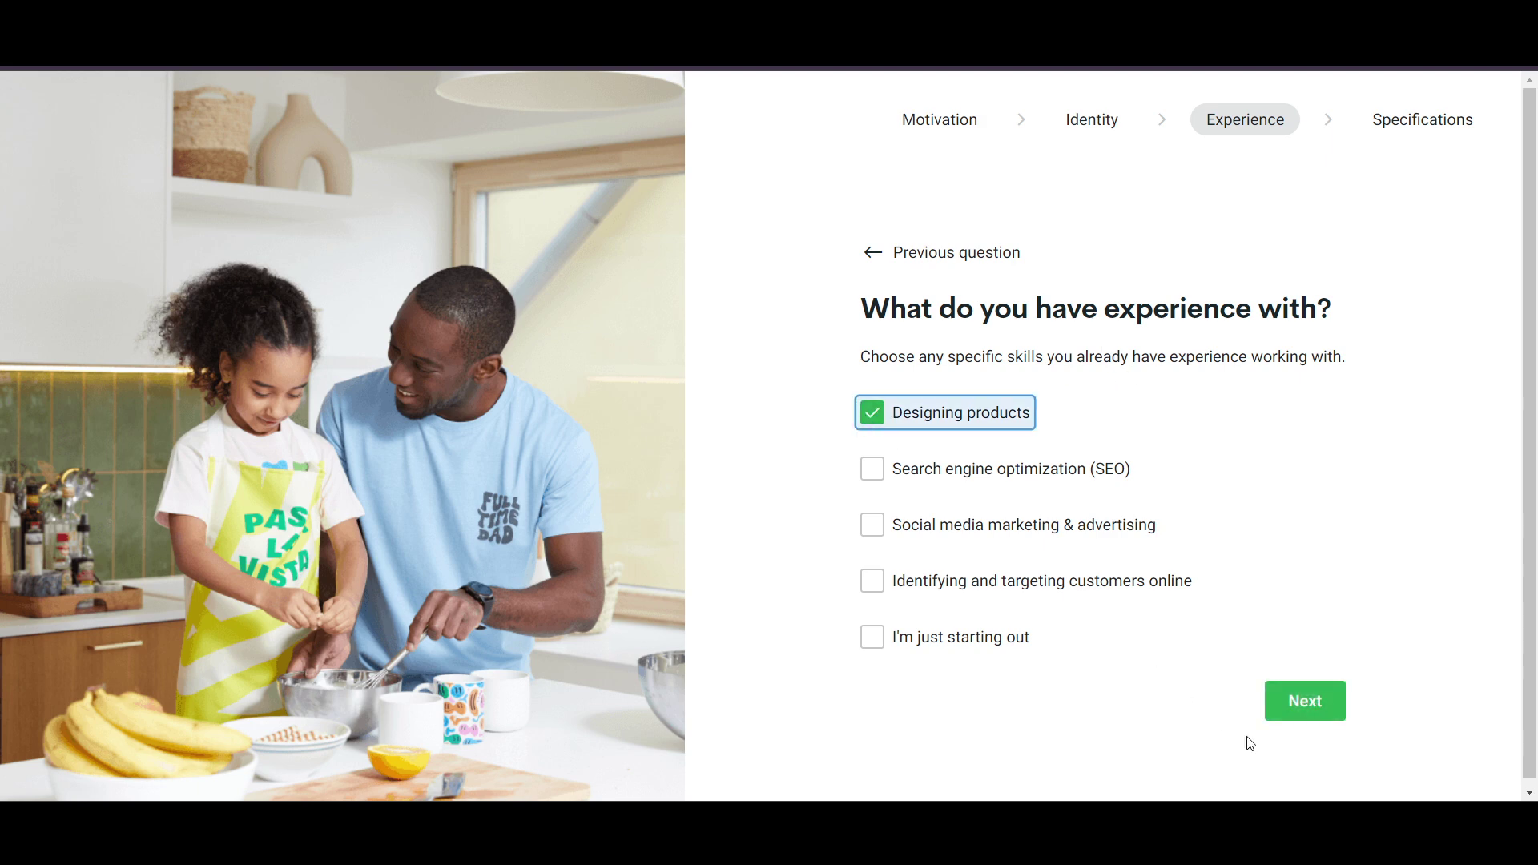
click(1301, 705)
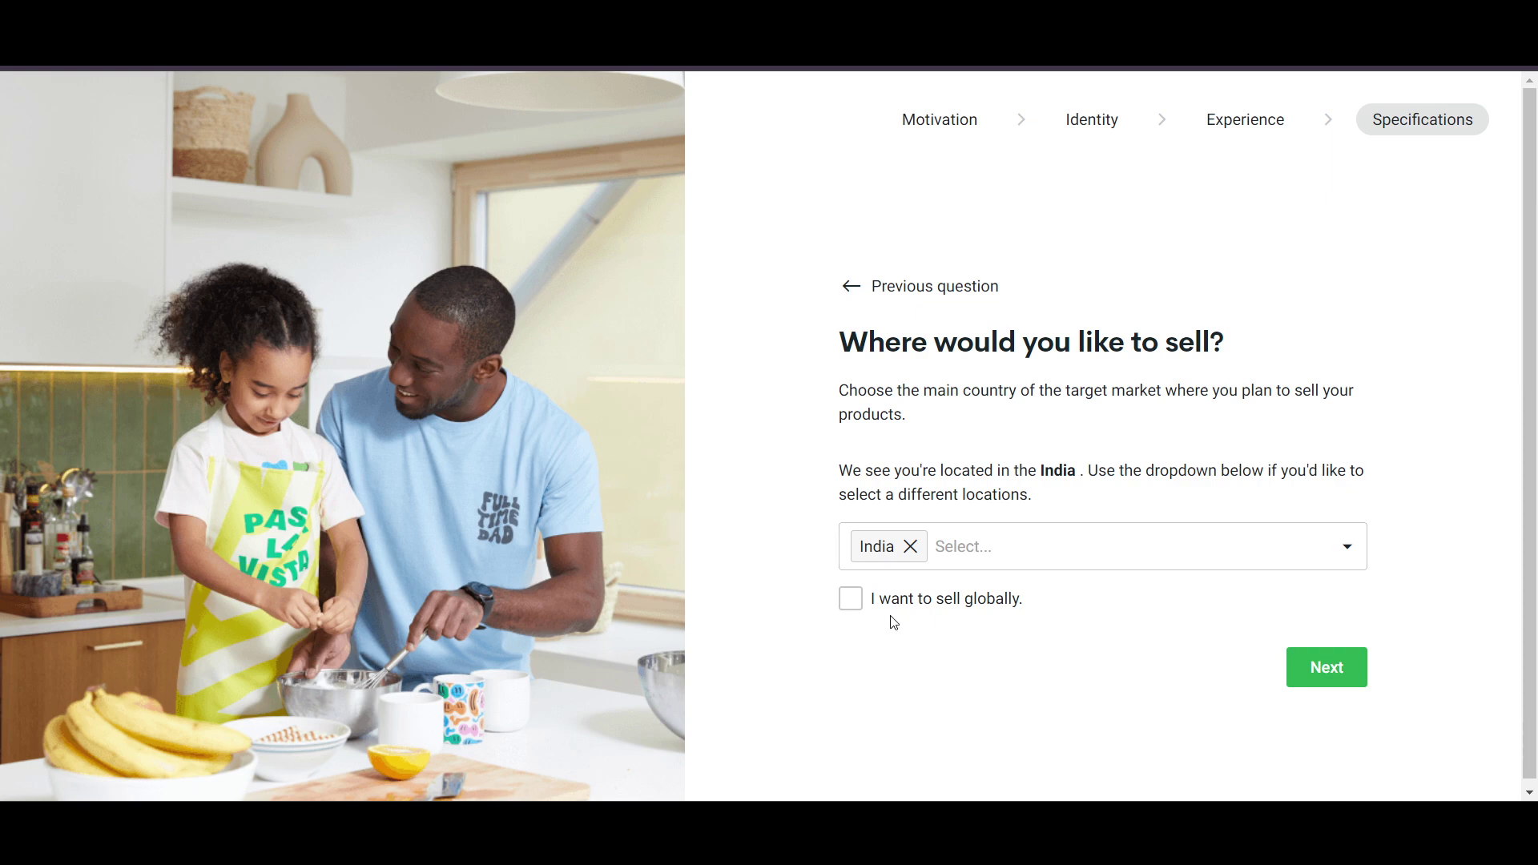
Choose to sell globally, answer 'Nothing from above applies to me', and complete the survey.
click(847, 602)
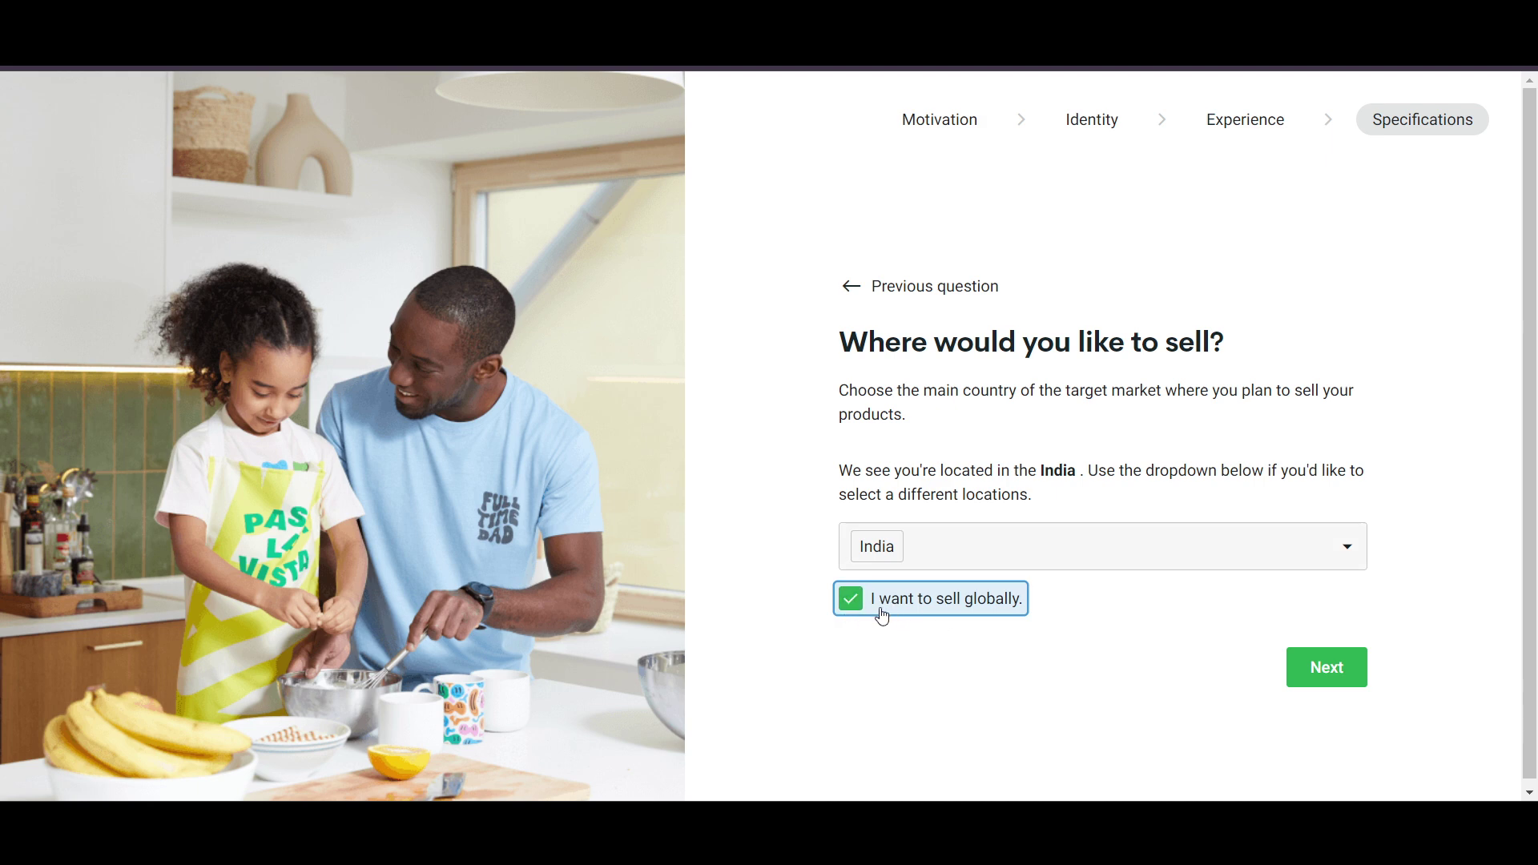
click(1346, 677)
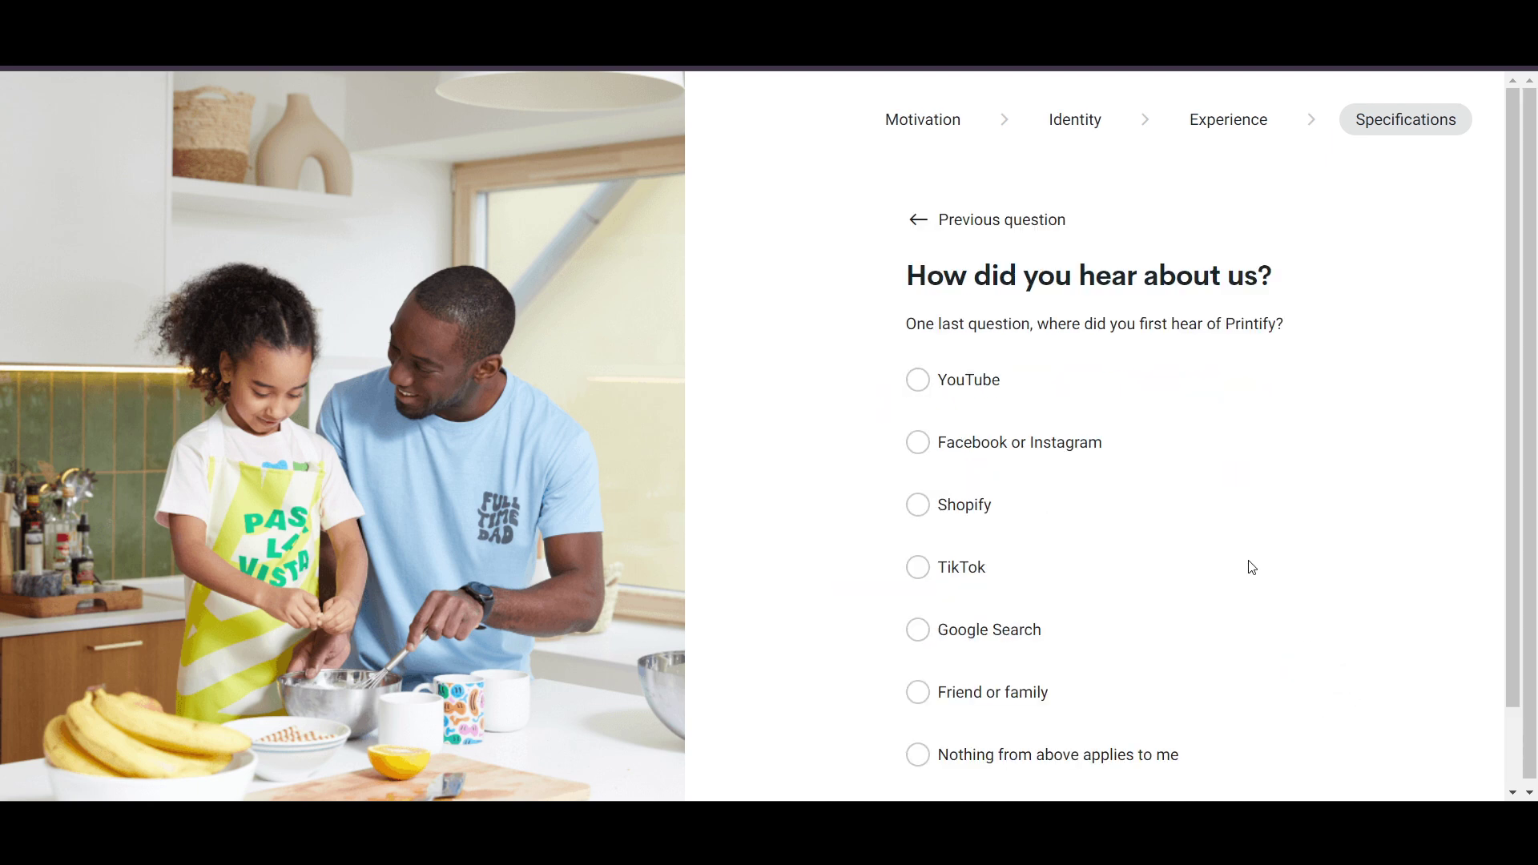
scroll(1184, 498, down, 1)
scroll(1184, 497, up, 1)
scroll(1036, 559, down, 2)
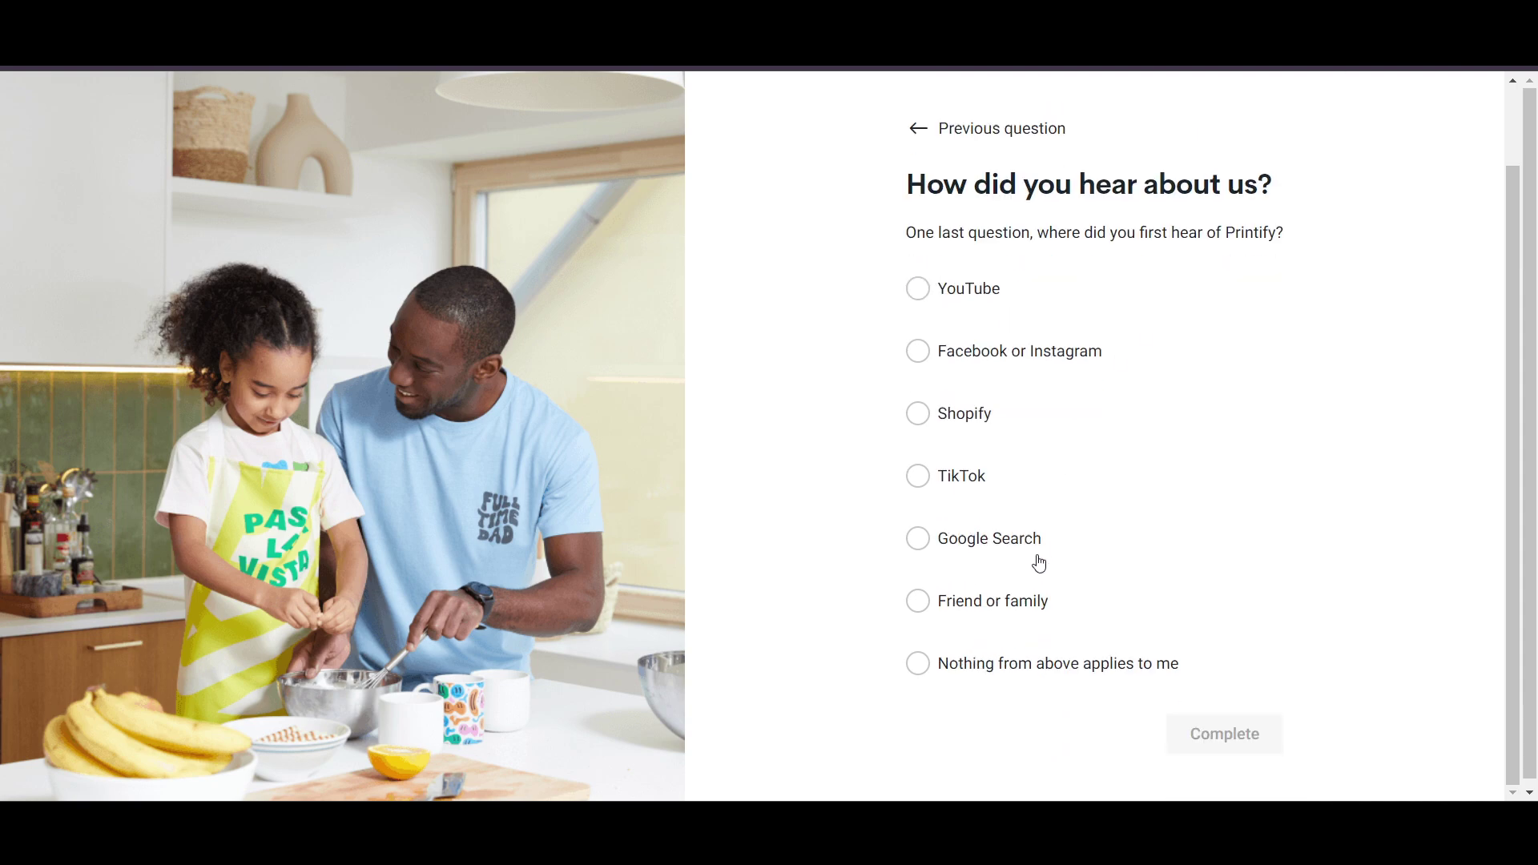
click(937, 651)
scroll(1218, 777, down, 1)
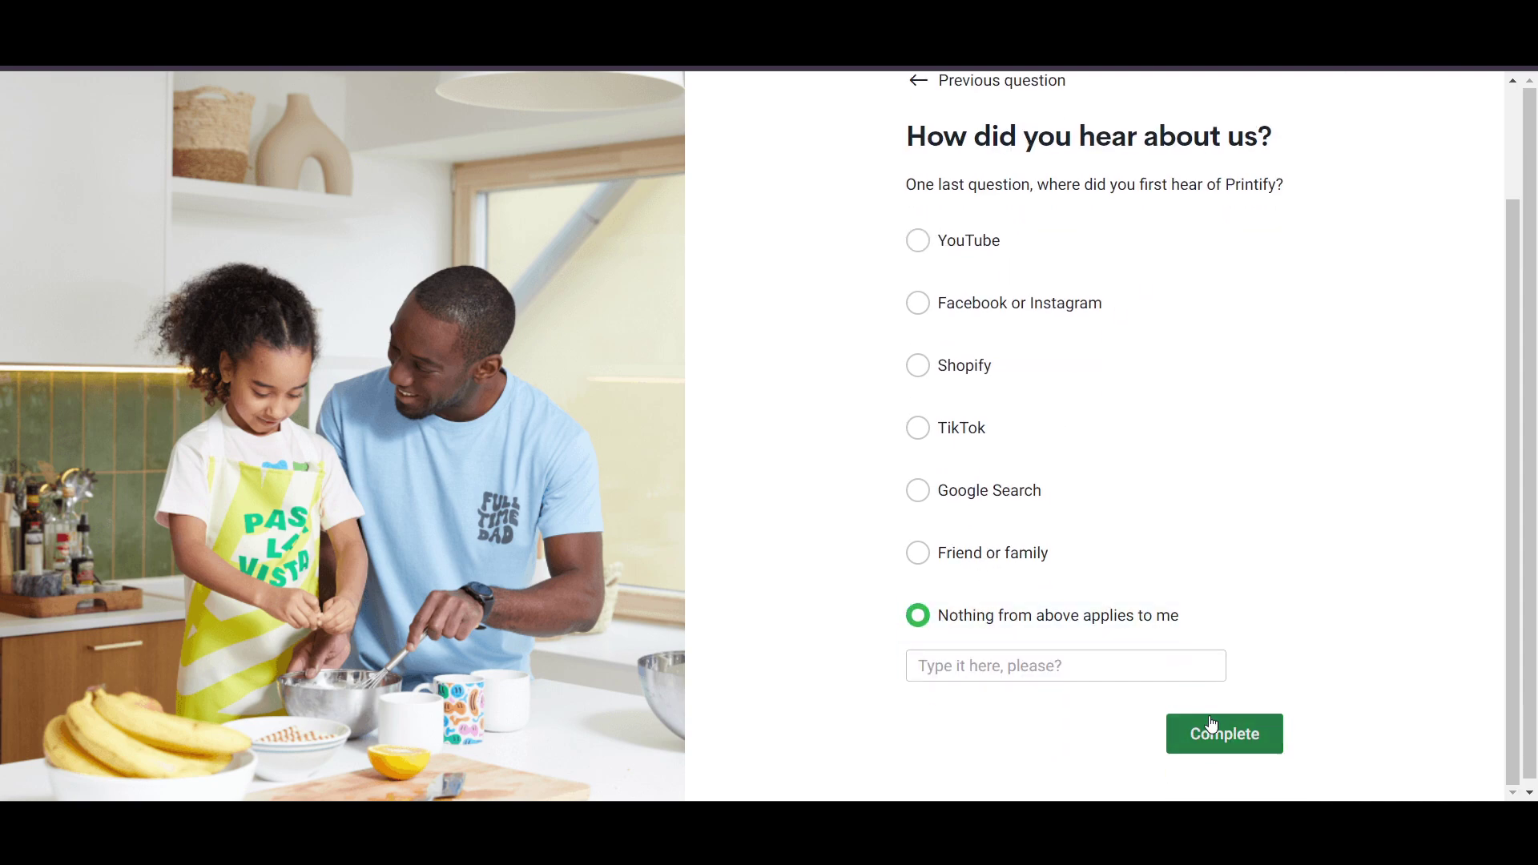
click(1256, 718)
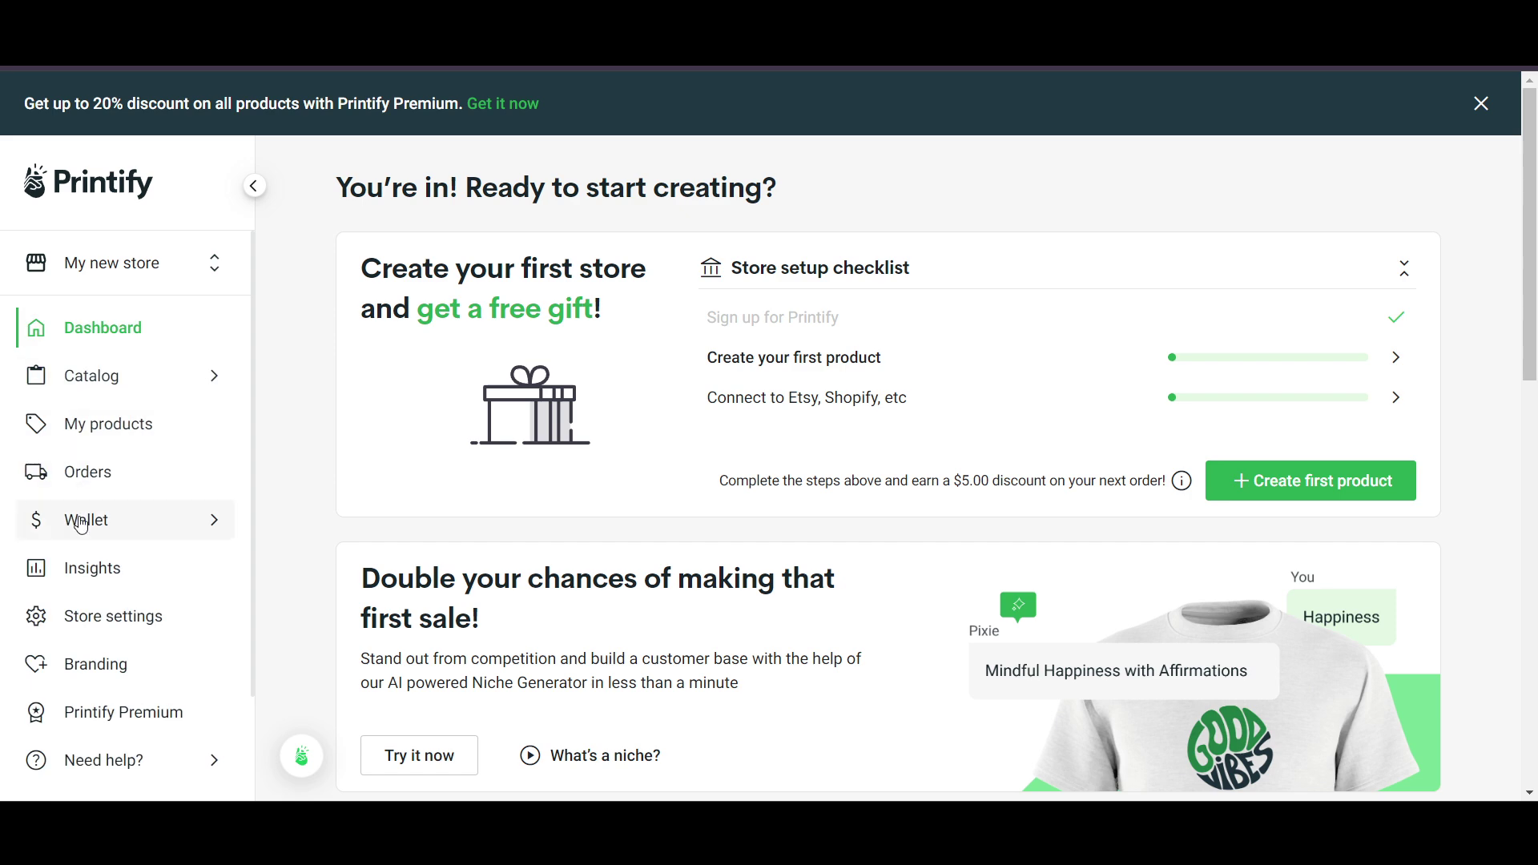
Check the My new store list, then choose Create first product on the dashboard.
click(151, 282)
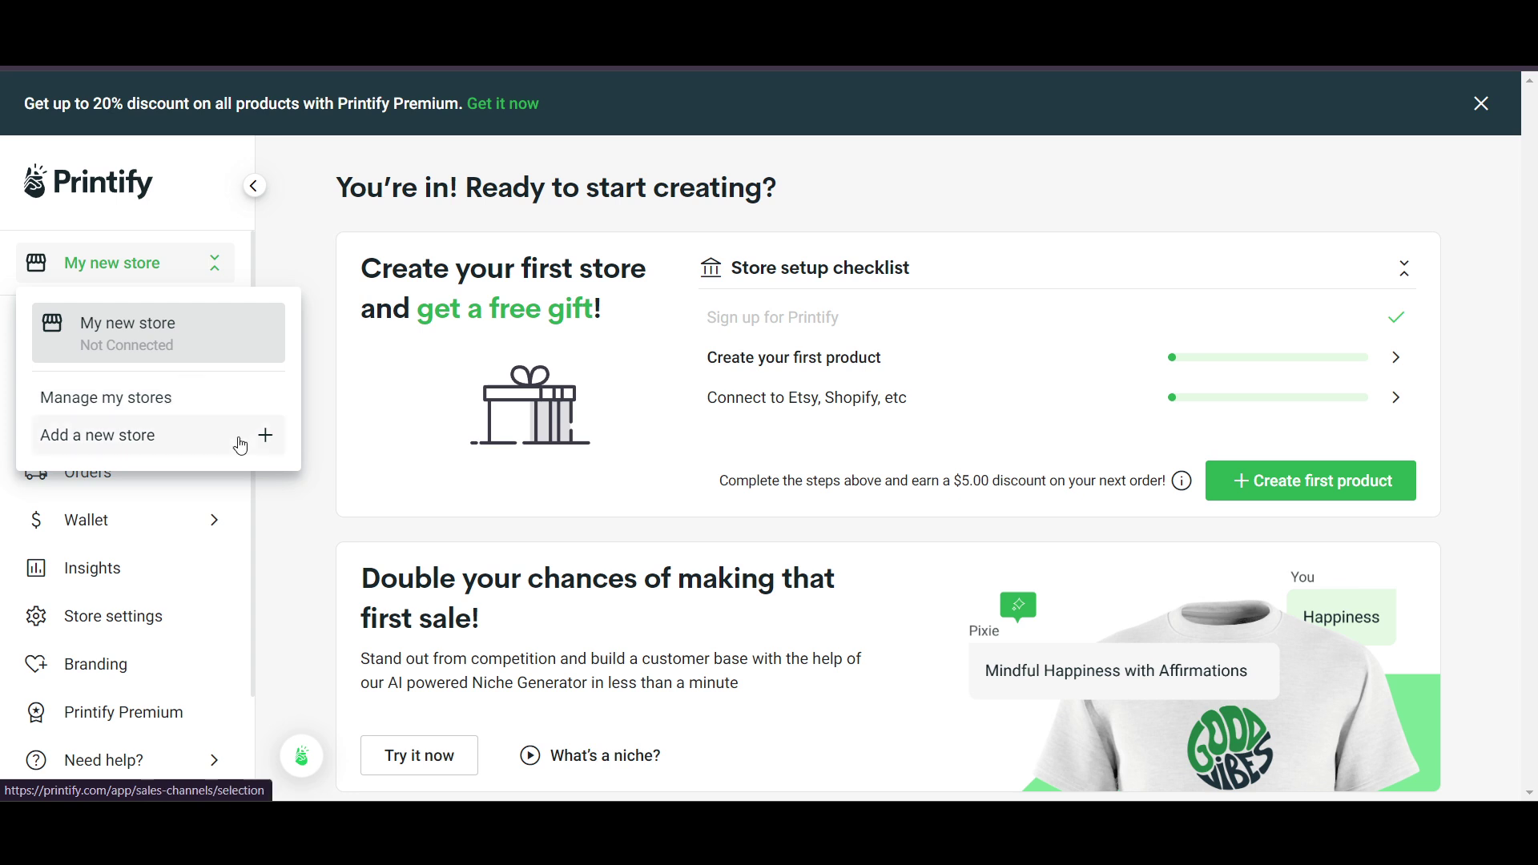
click(309, 488)
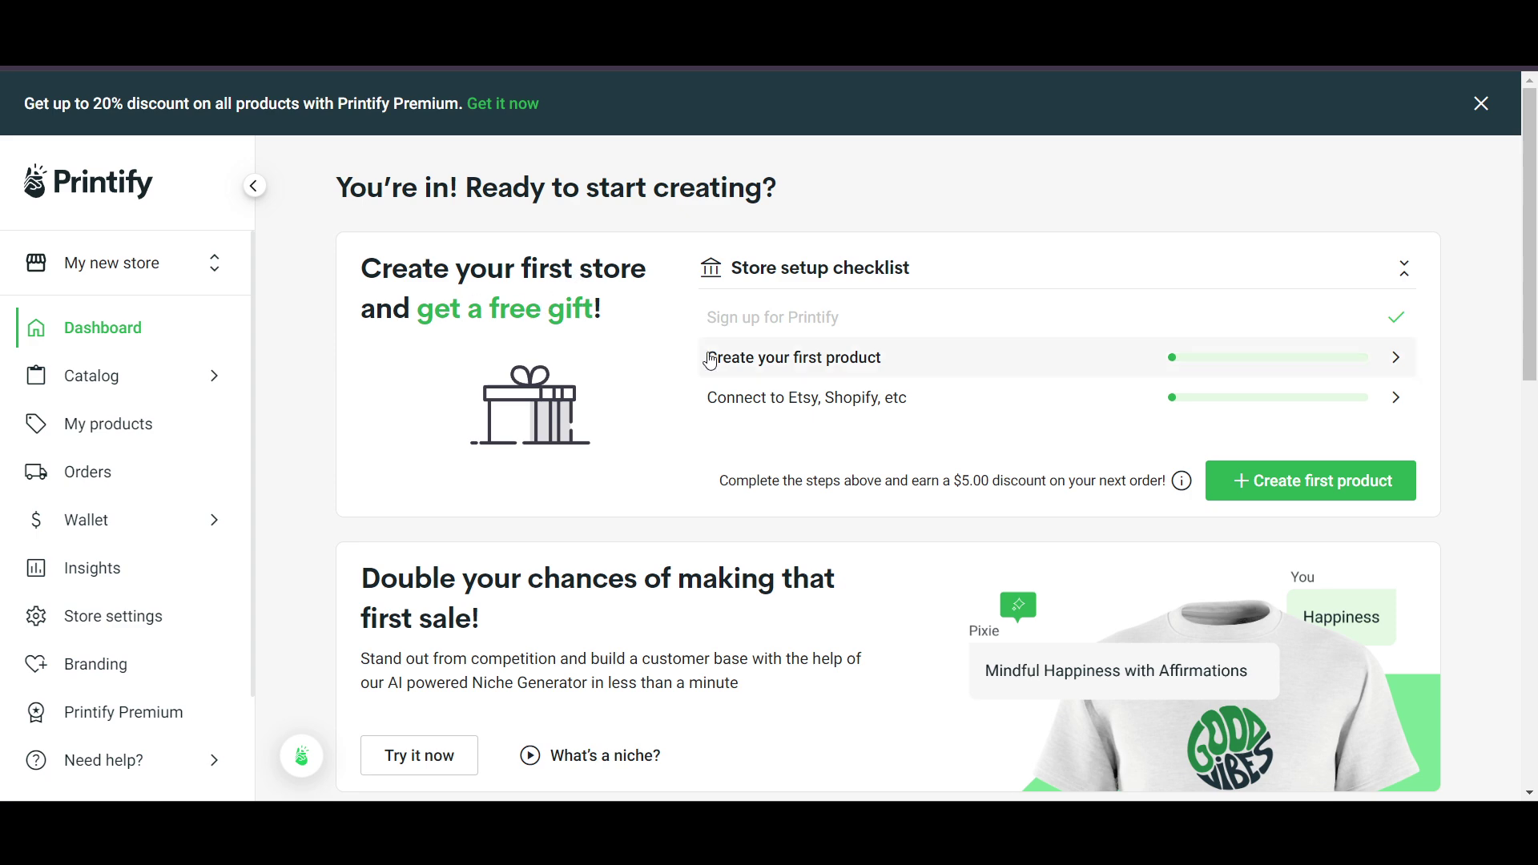
scroll(1127, 510, down, 3)
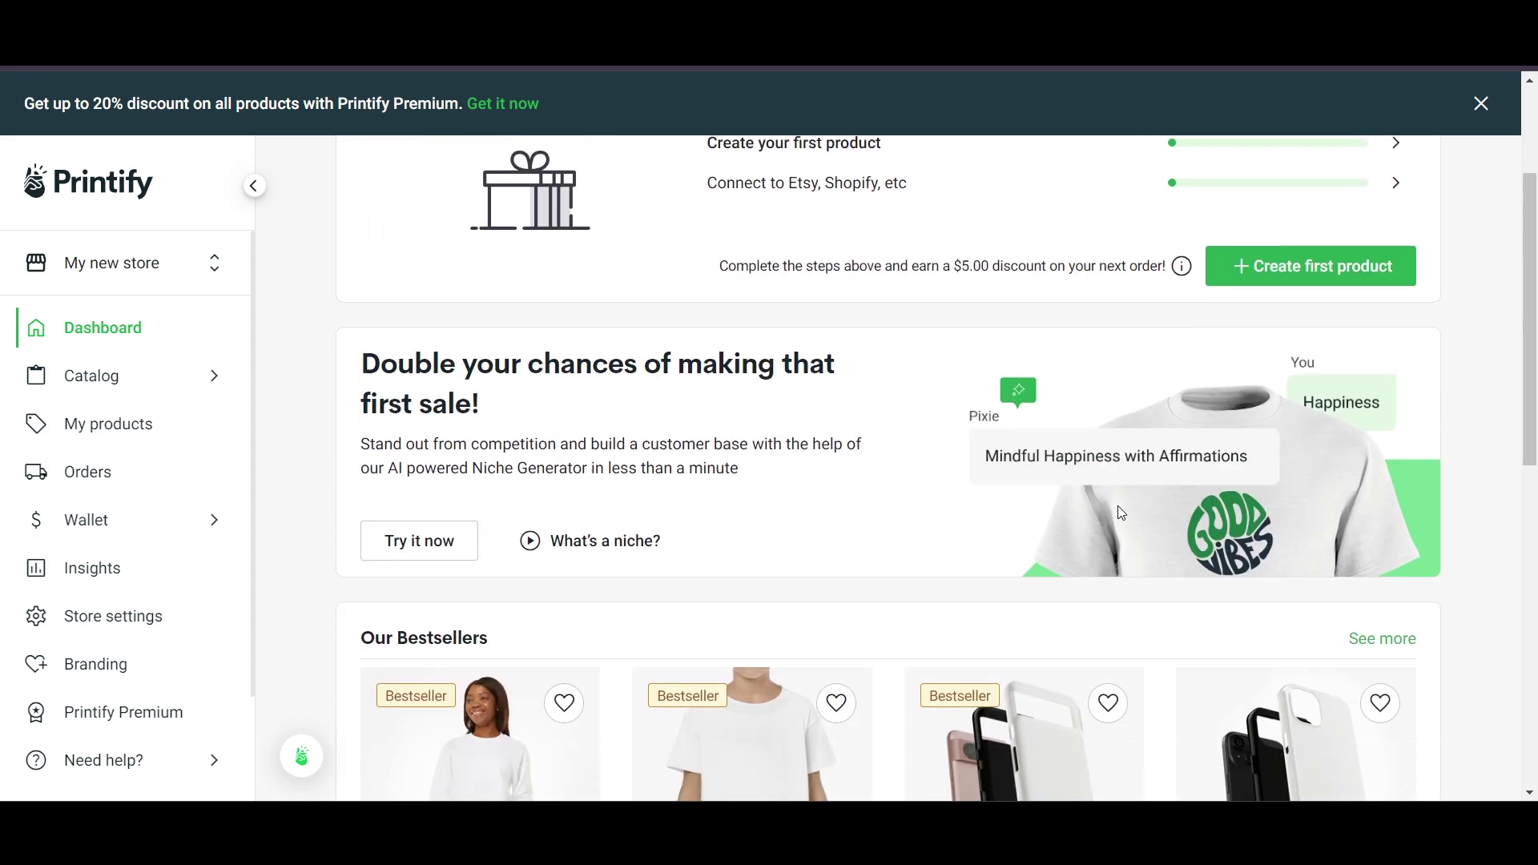
scroll(1127, 480, up, 2)
click(1266, 397)
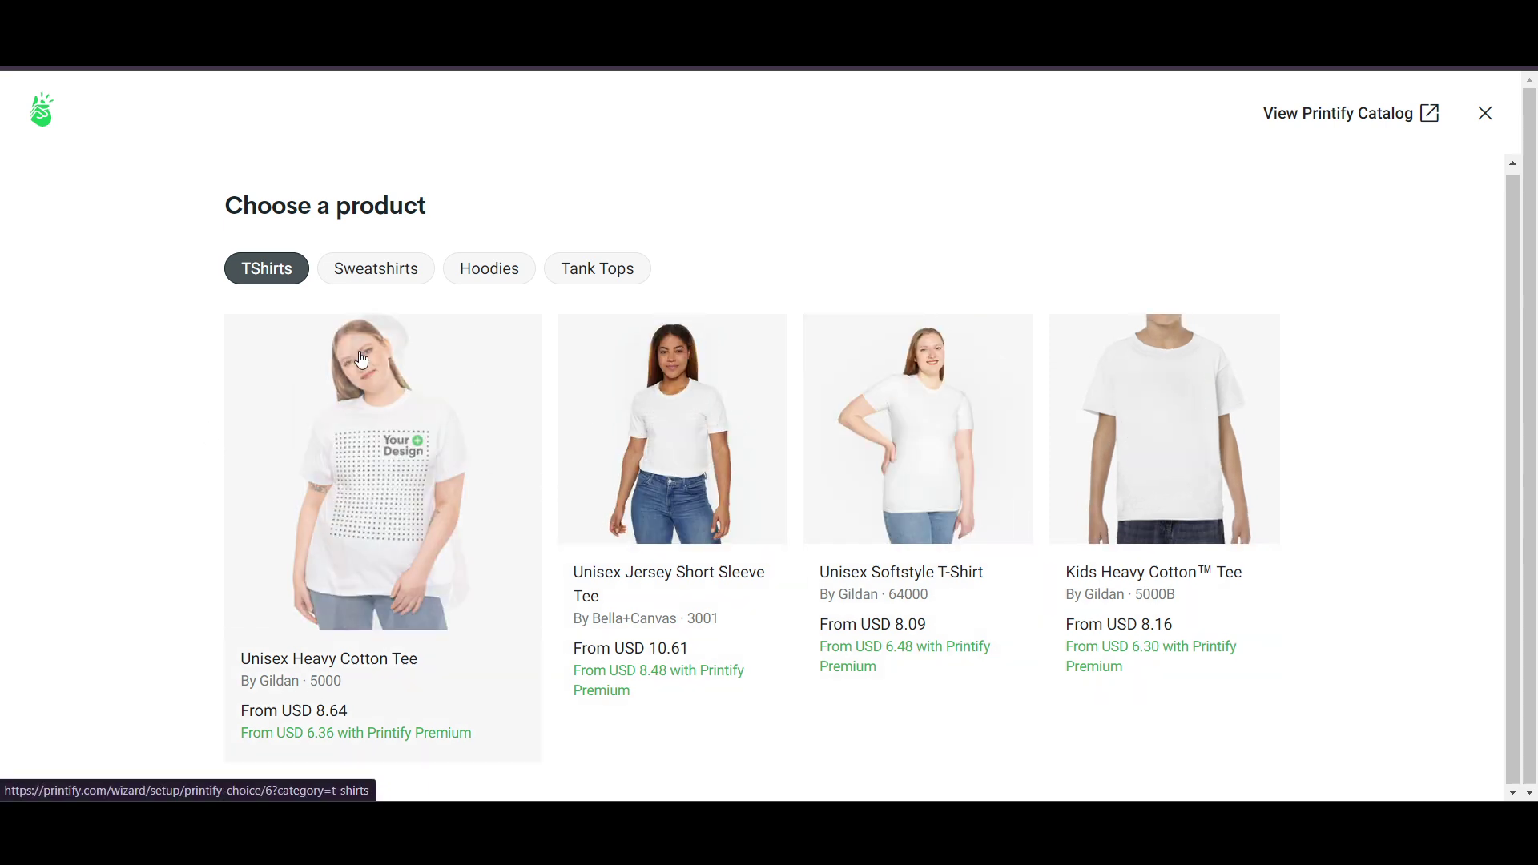
Browse sweatshirts, hoodies and tank tops, and preview the Unisex Garment-Dyed Sweatshirt.
click(380, 273)
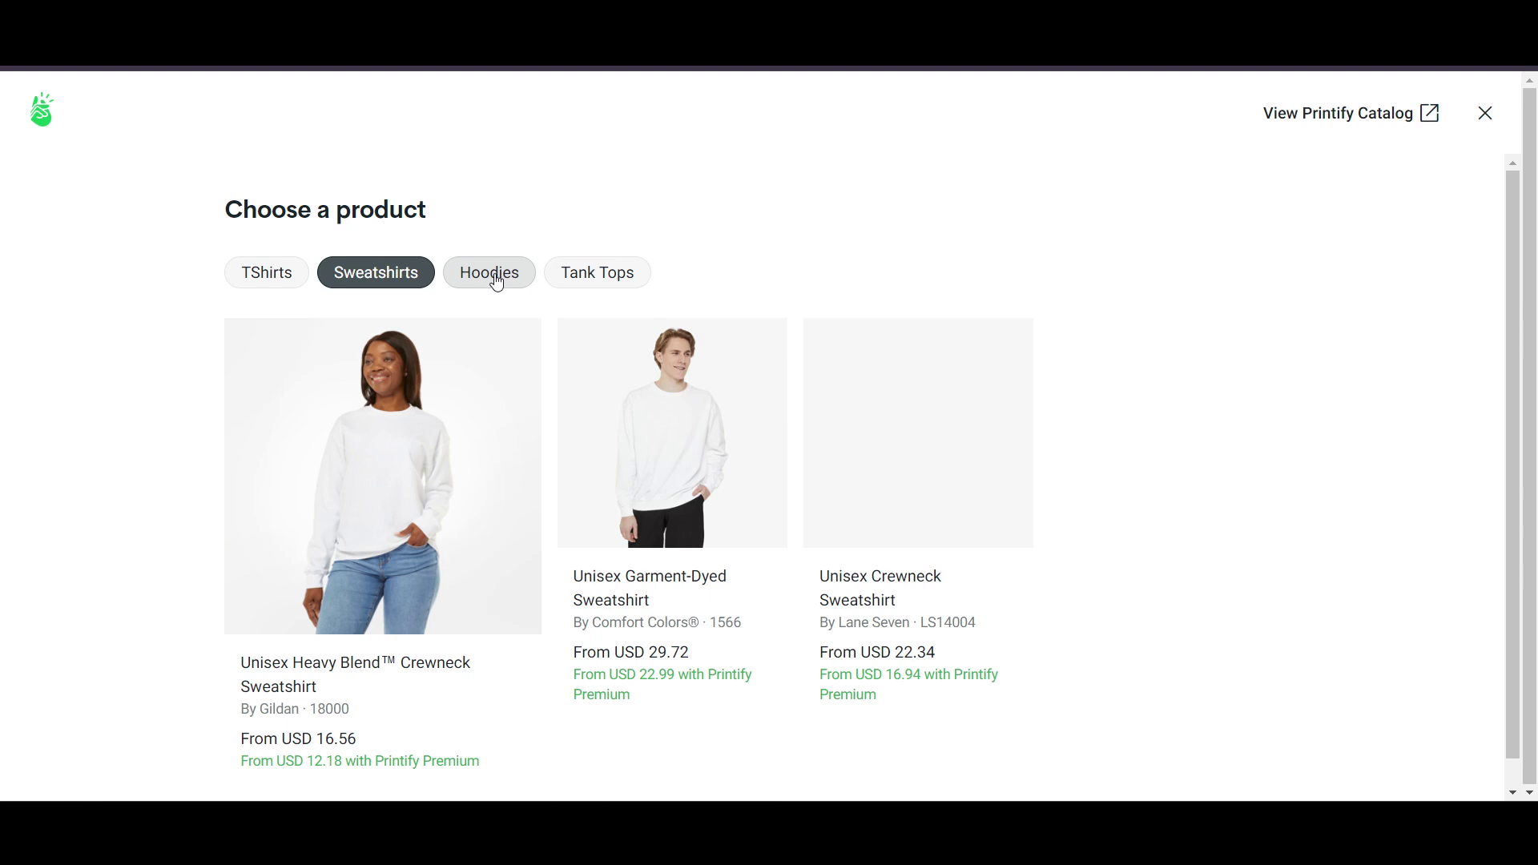
click(496, 282)
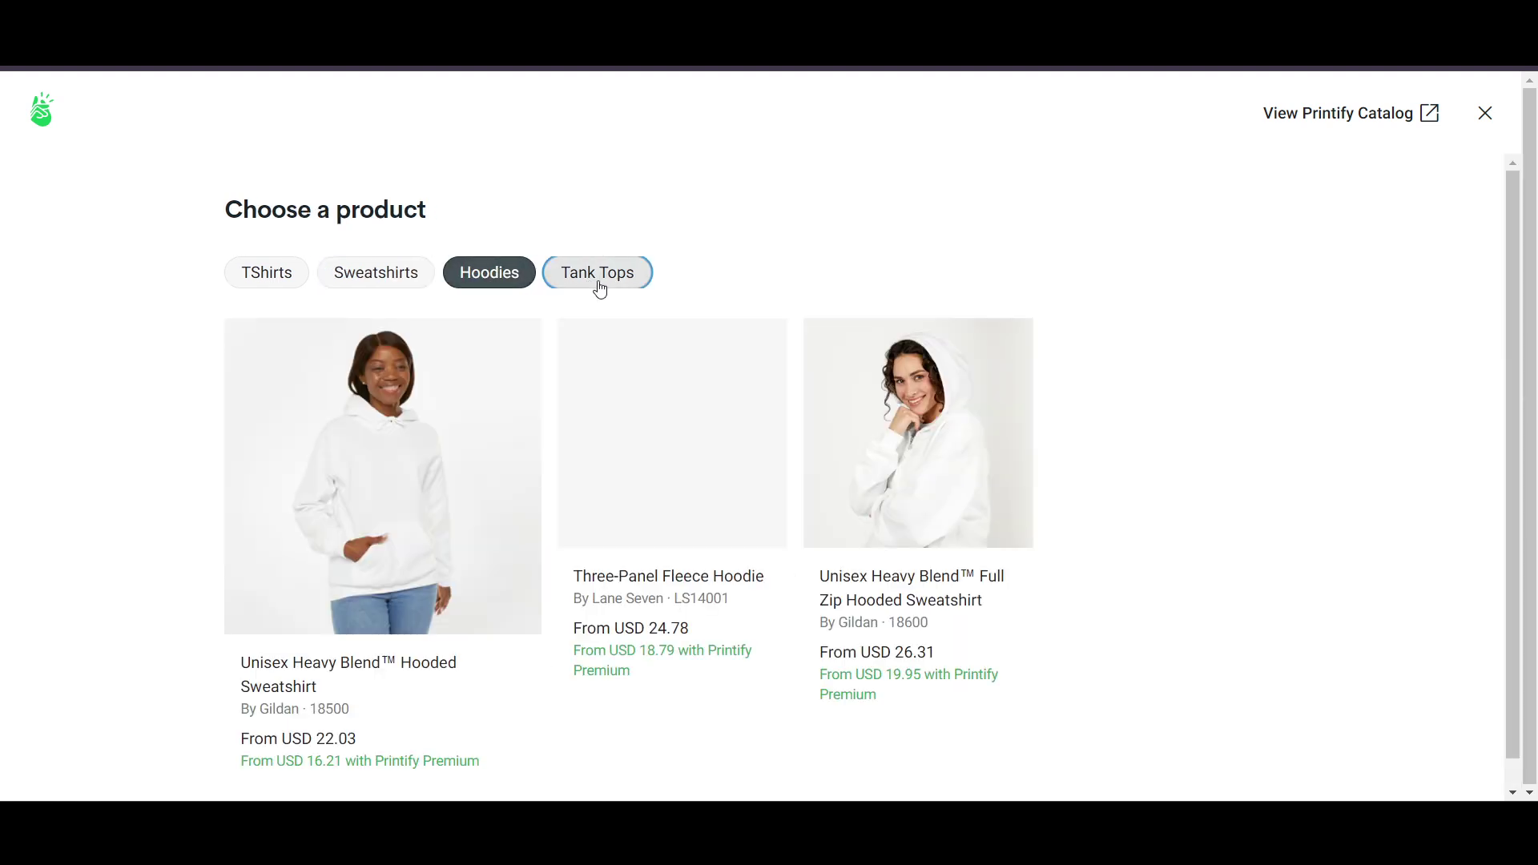
click(597, 287)
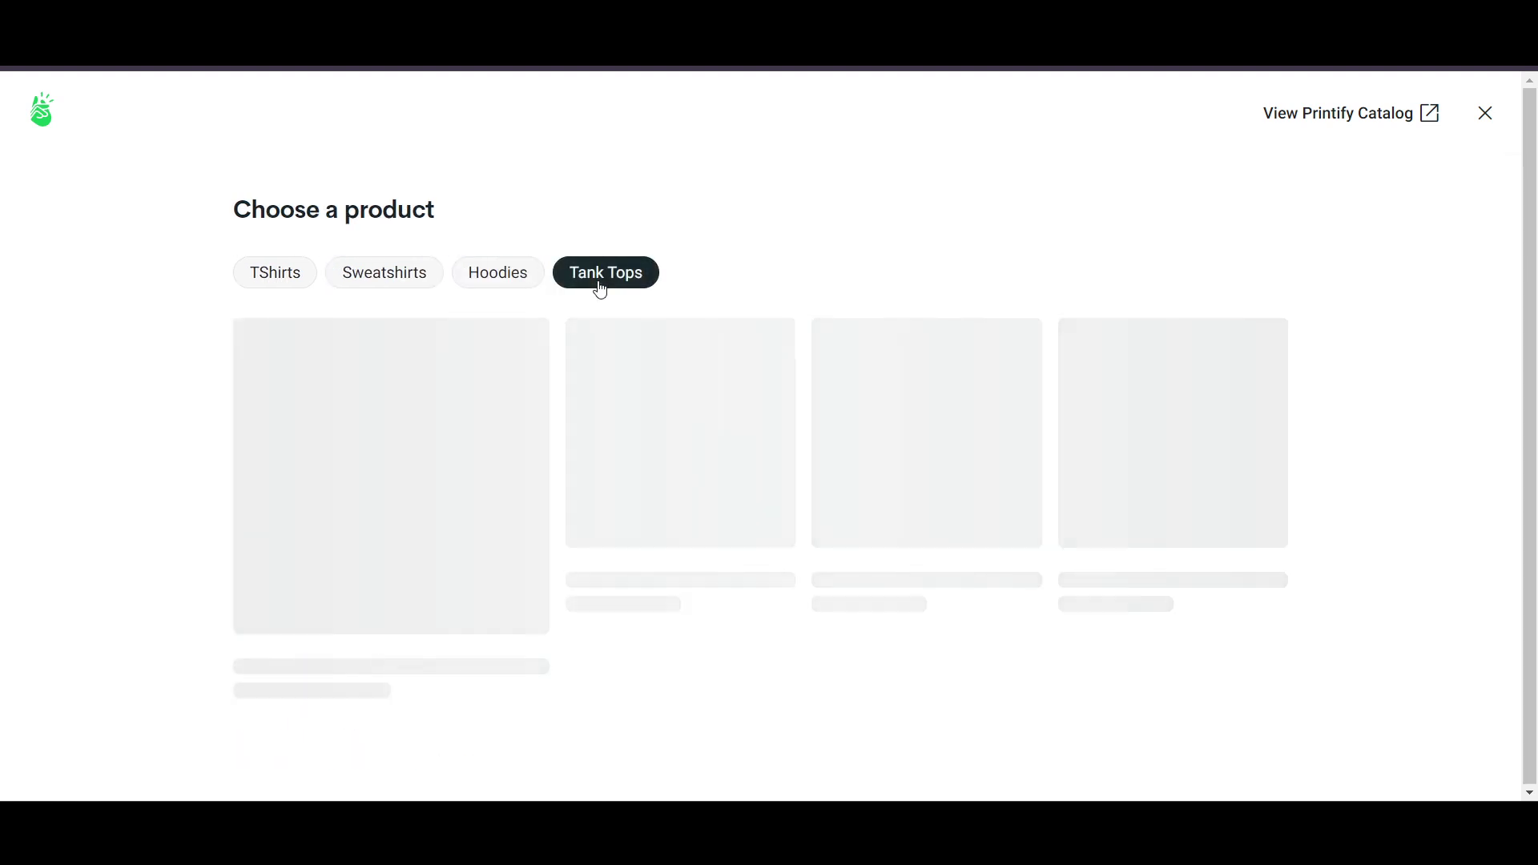
click(468, 282)
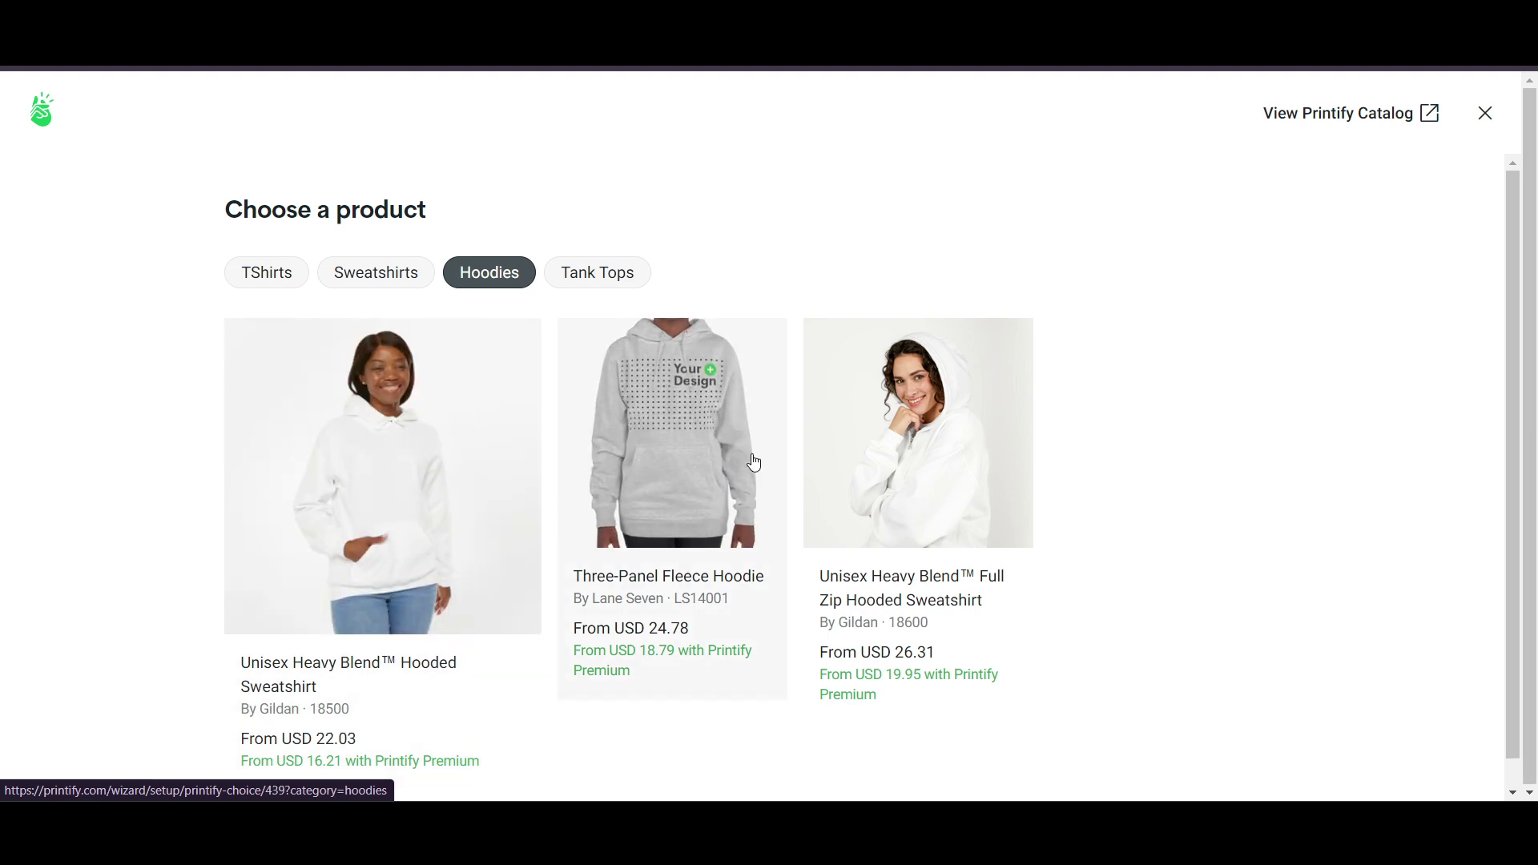
click(386, 275)
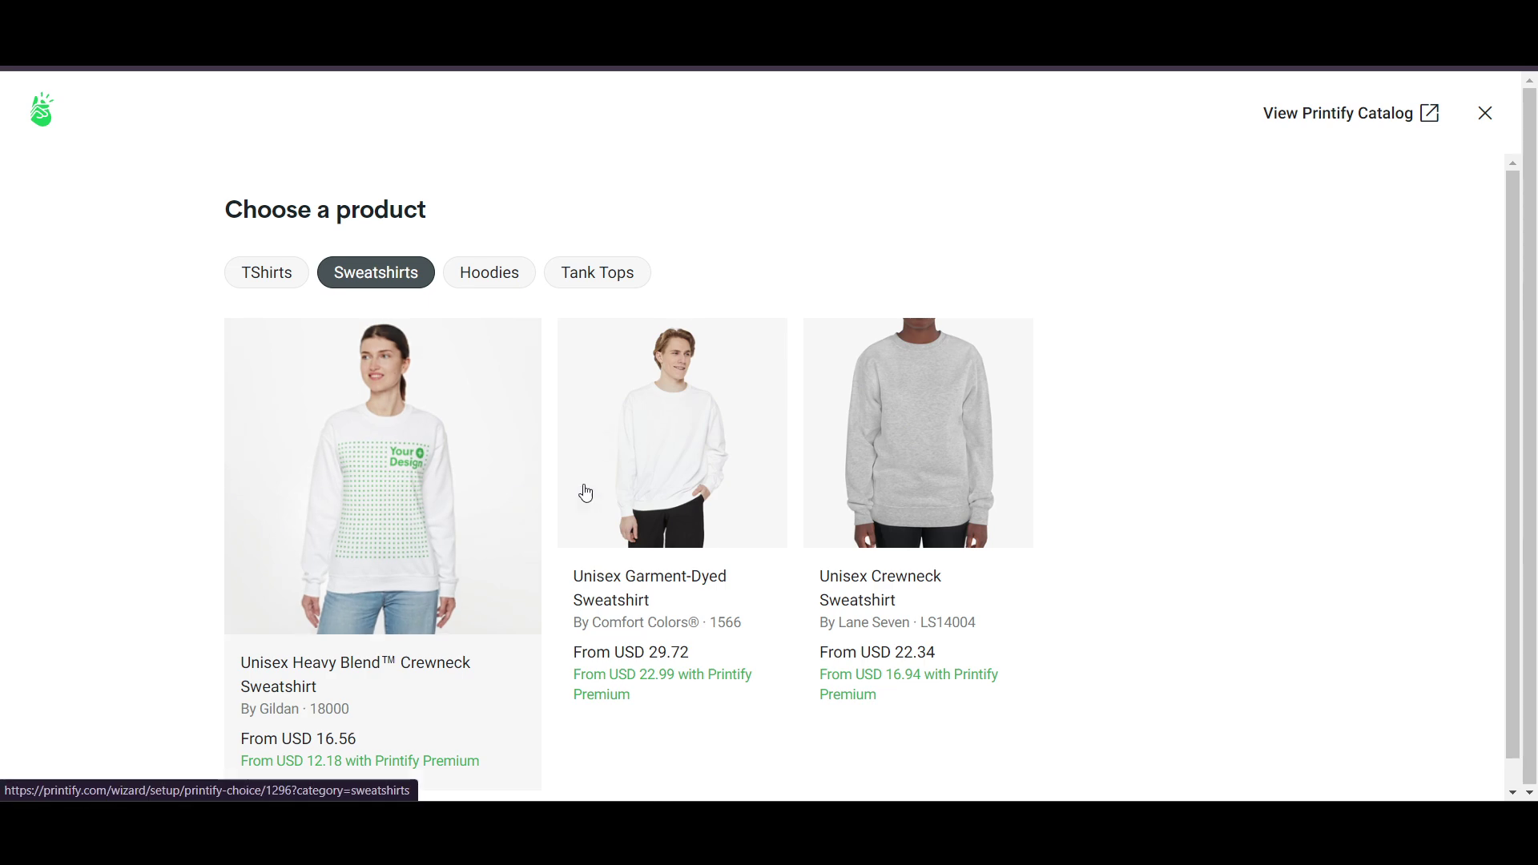
click(685, 464)
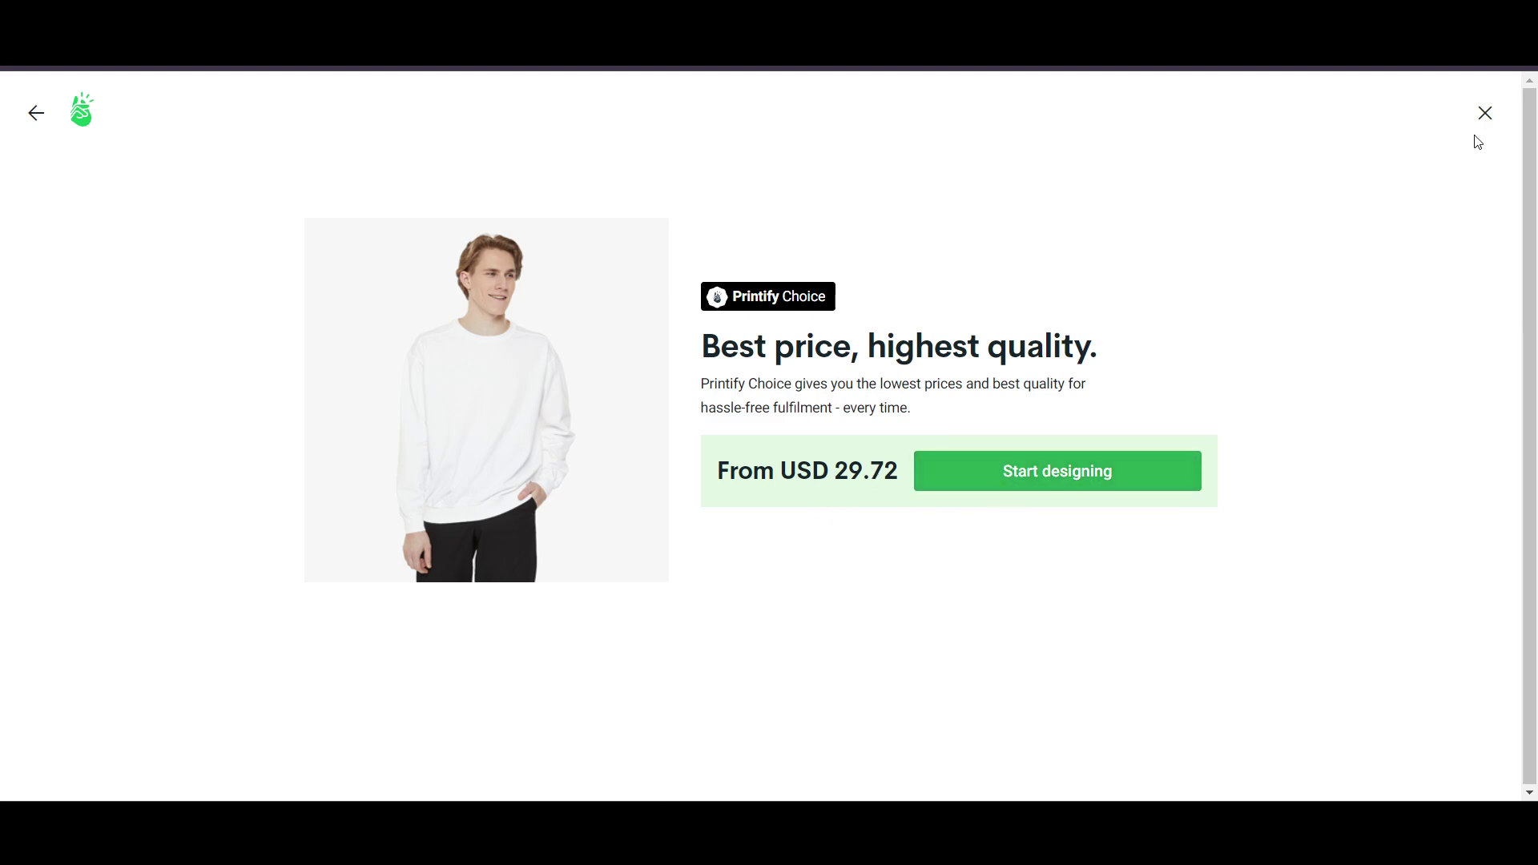
click(39, 113)
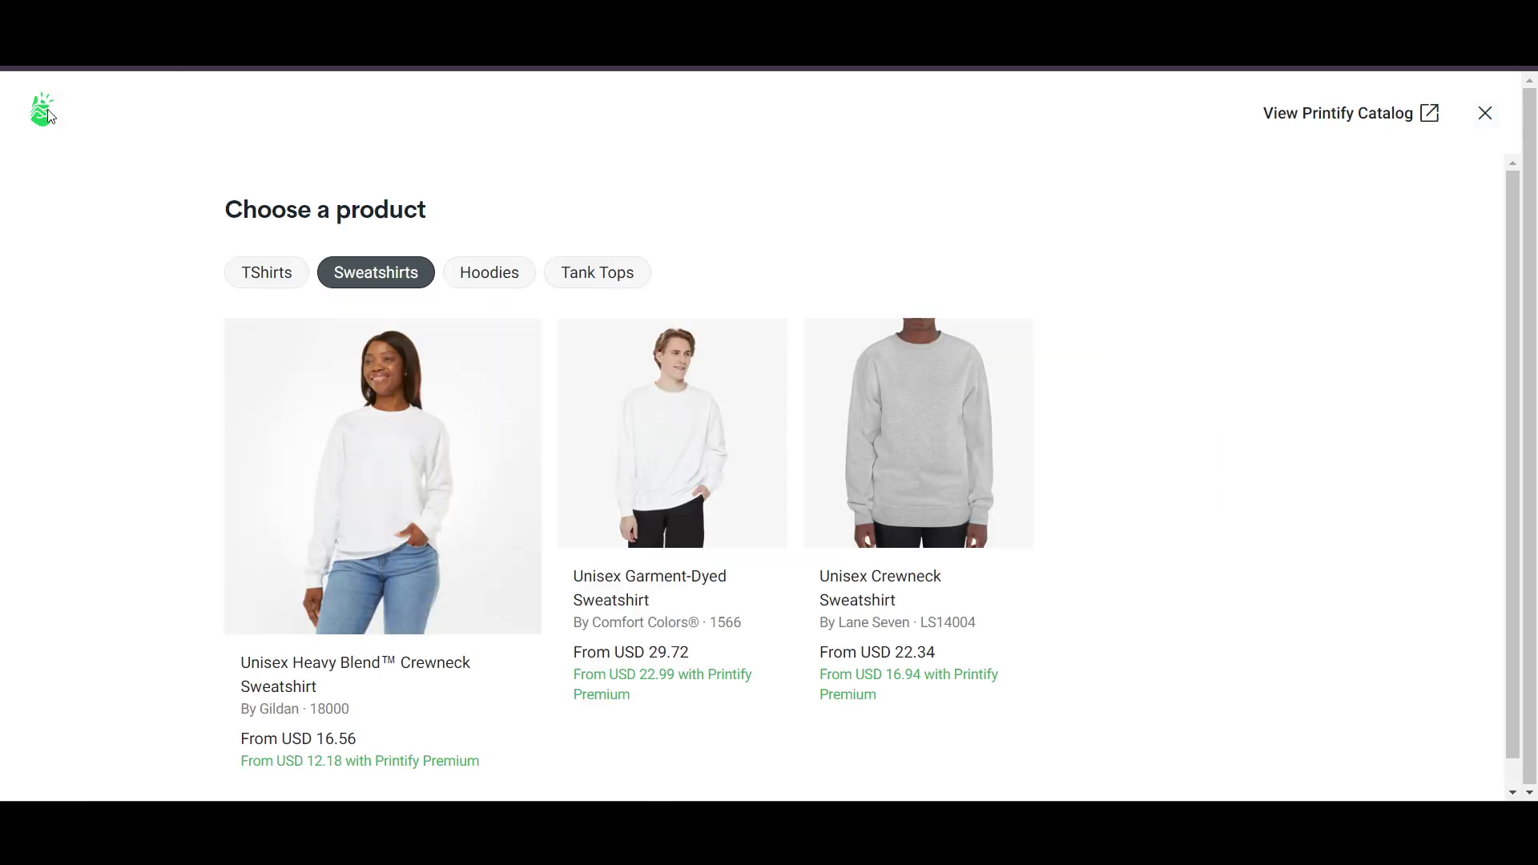
Compare T-shirts, tank tops and hoodies, then go to the full Printify catalog.
click(256, 290)
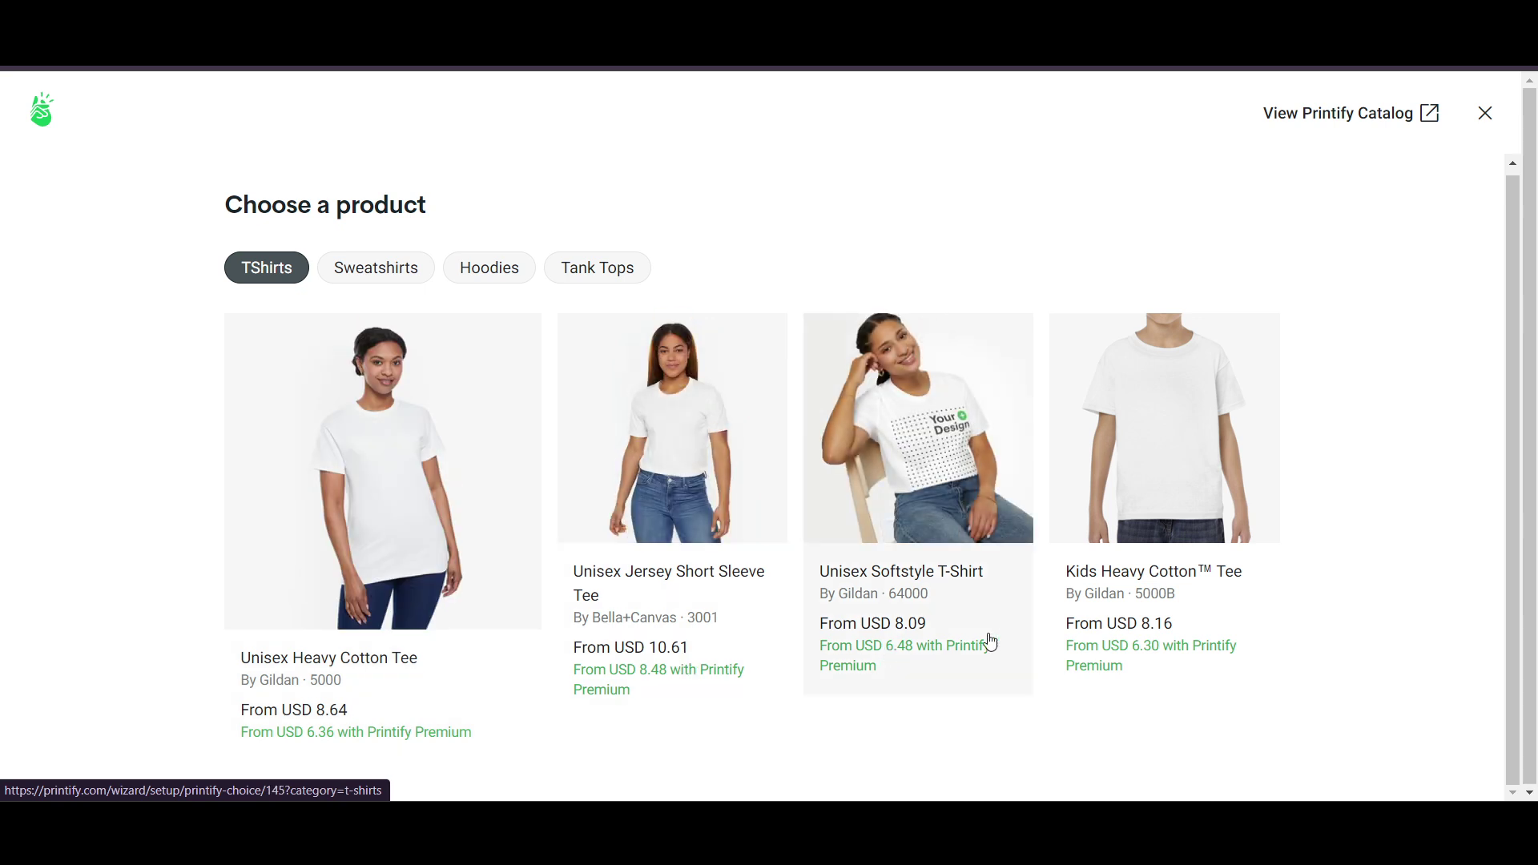
click(591, 272)
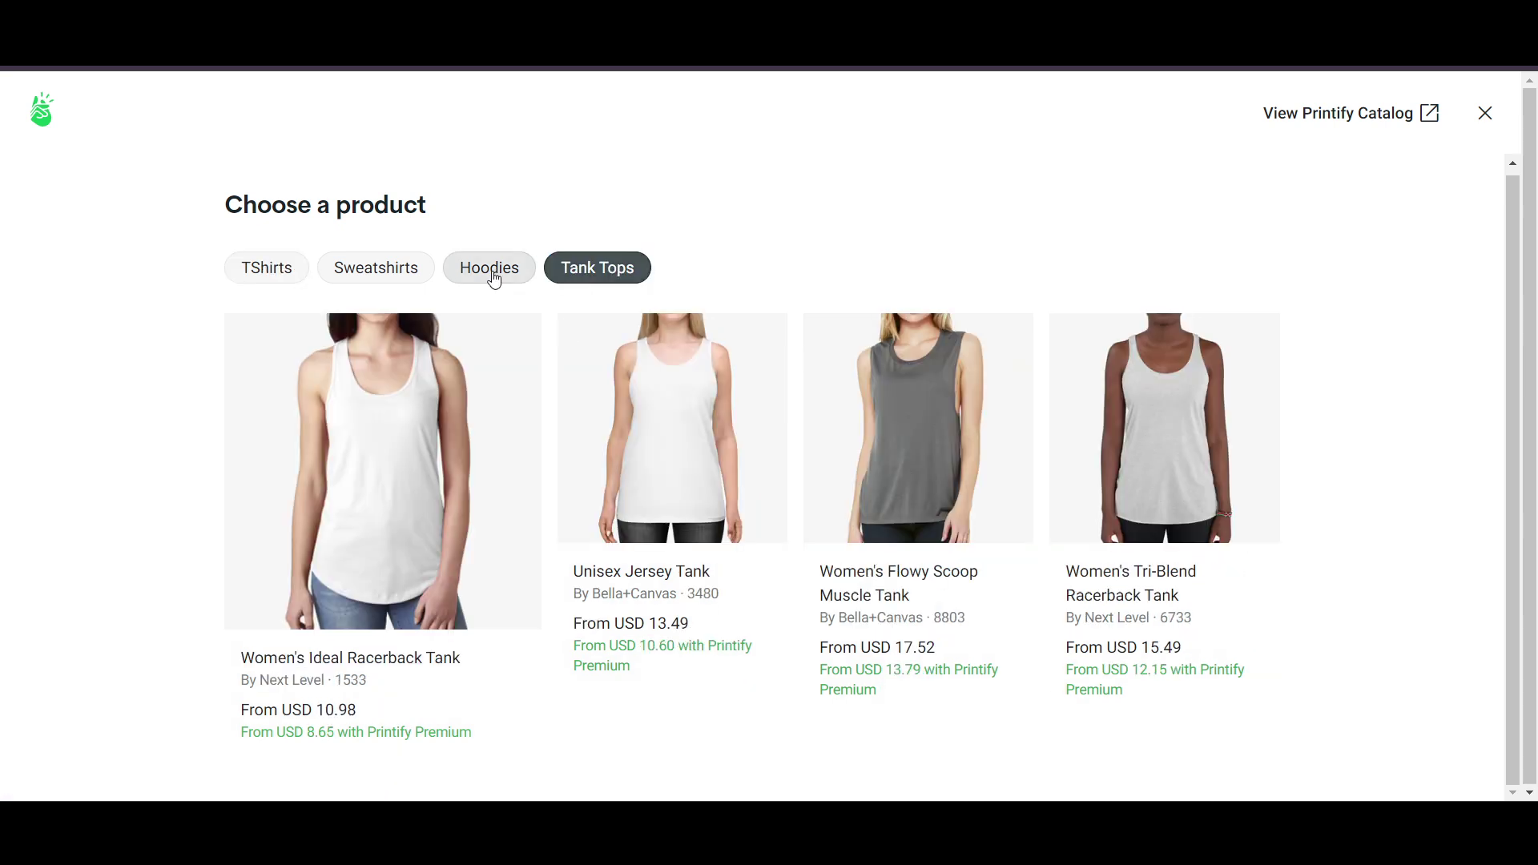
click(492, 269)
click(599, 267)
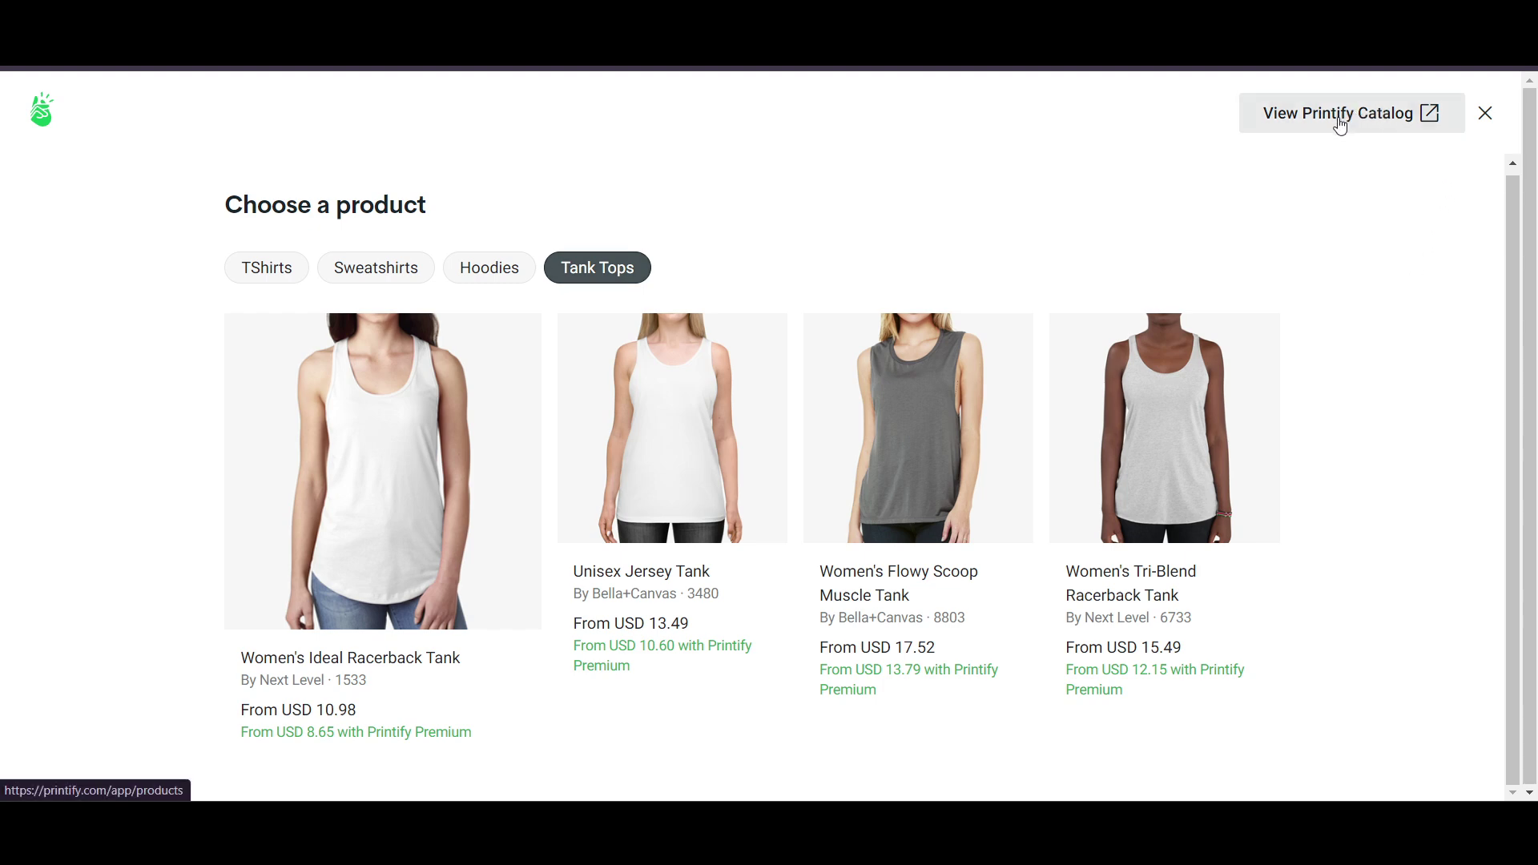
click(1340, 120)
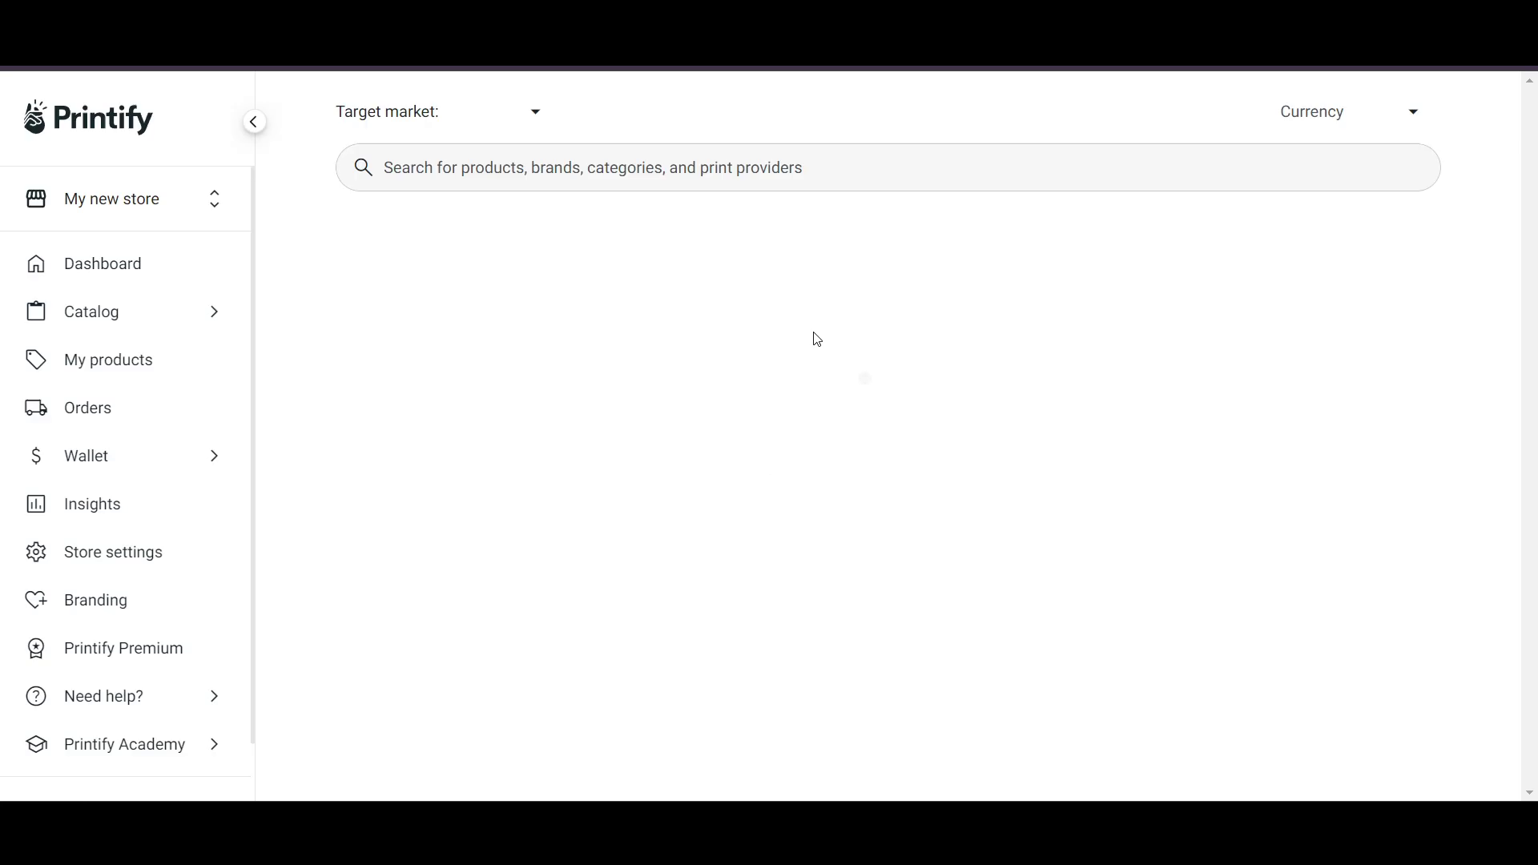
Scroll the catalog, keep USA as target market, and open the Phone Cases category.
scroll(628, 473, down, 10)
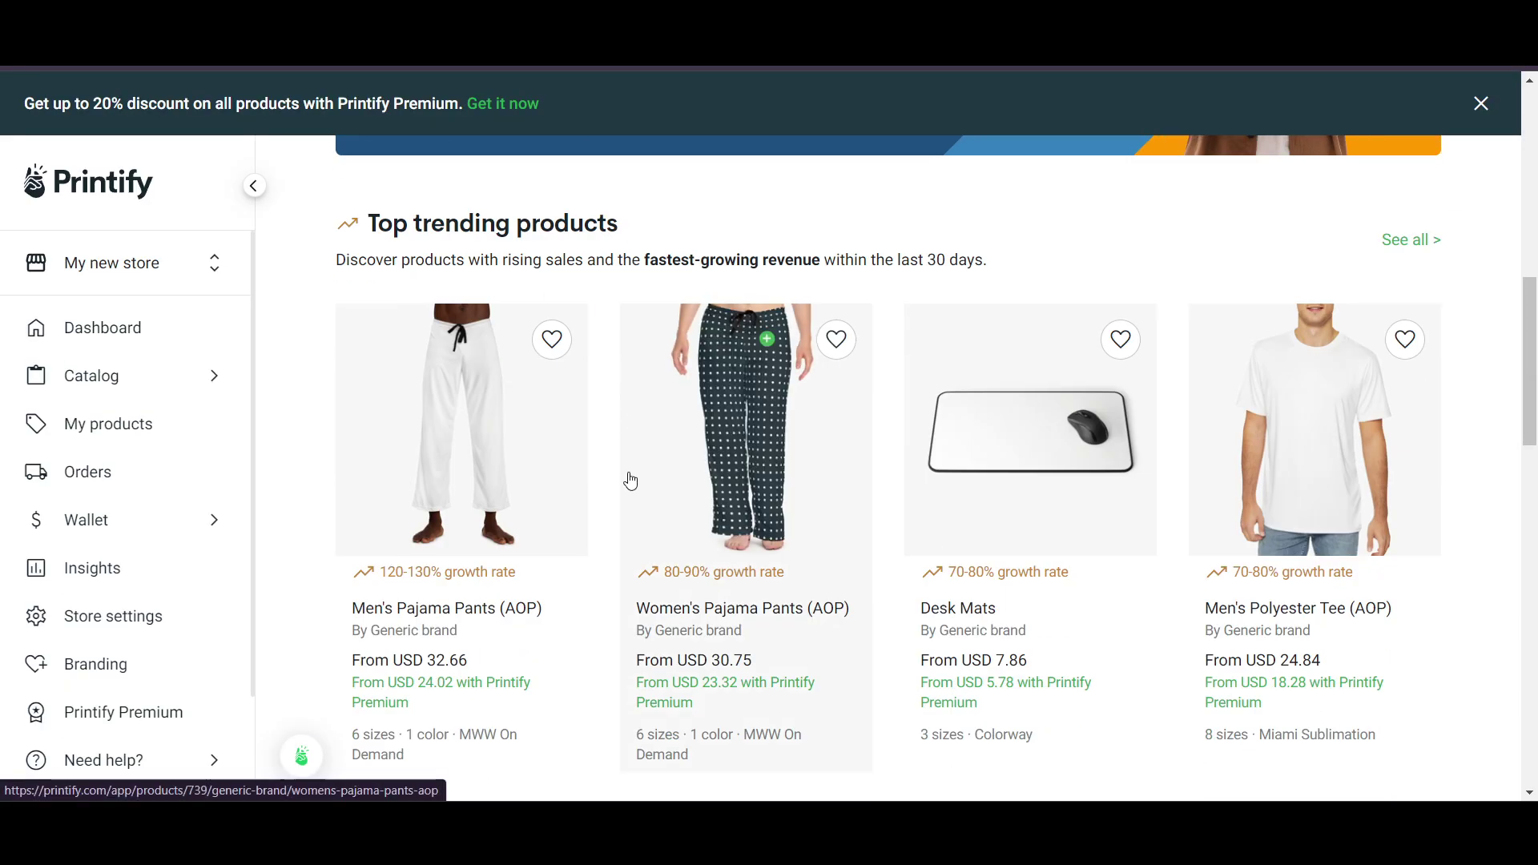
scroll(632, 481, down, 3)
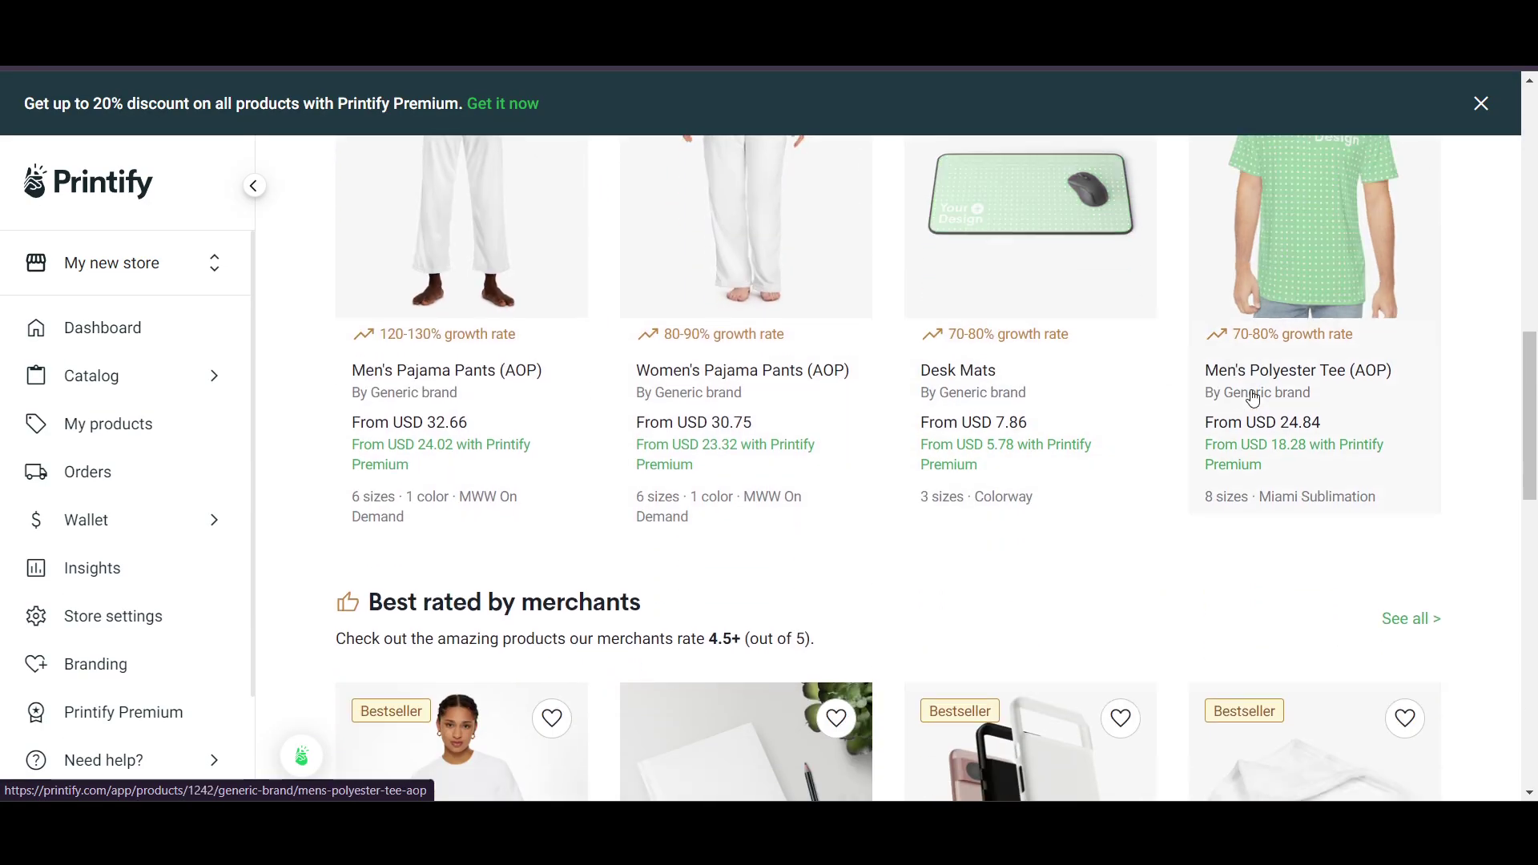
scroll(1254, 398, down, 3)
scroll(542, 292, up, 12)
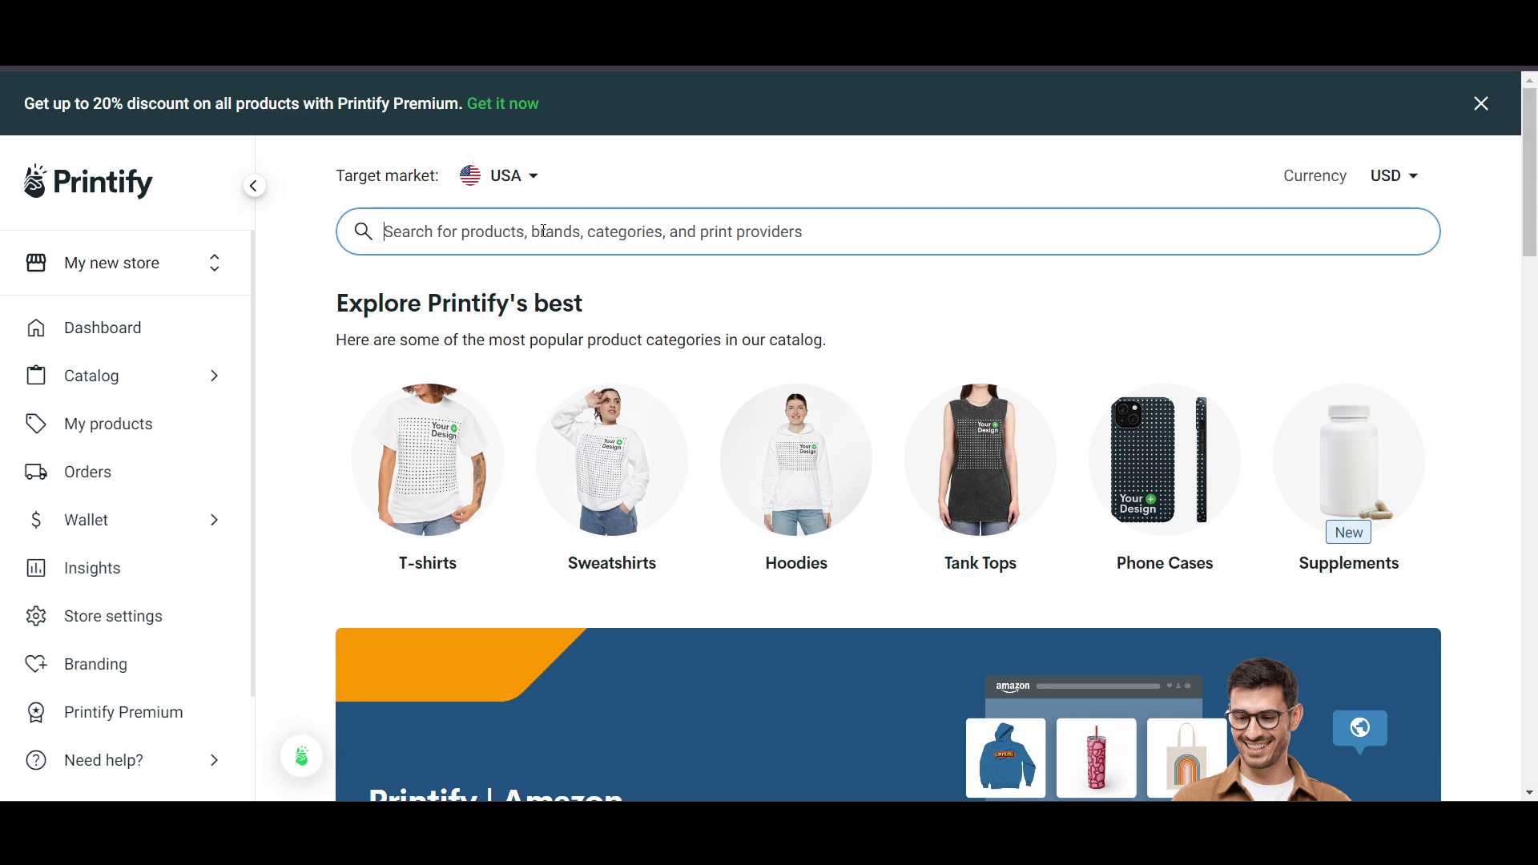
click(529, 191)
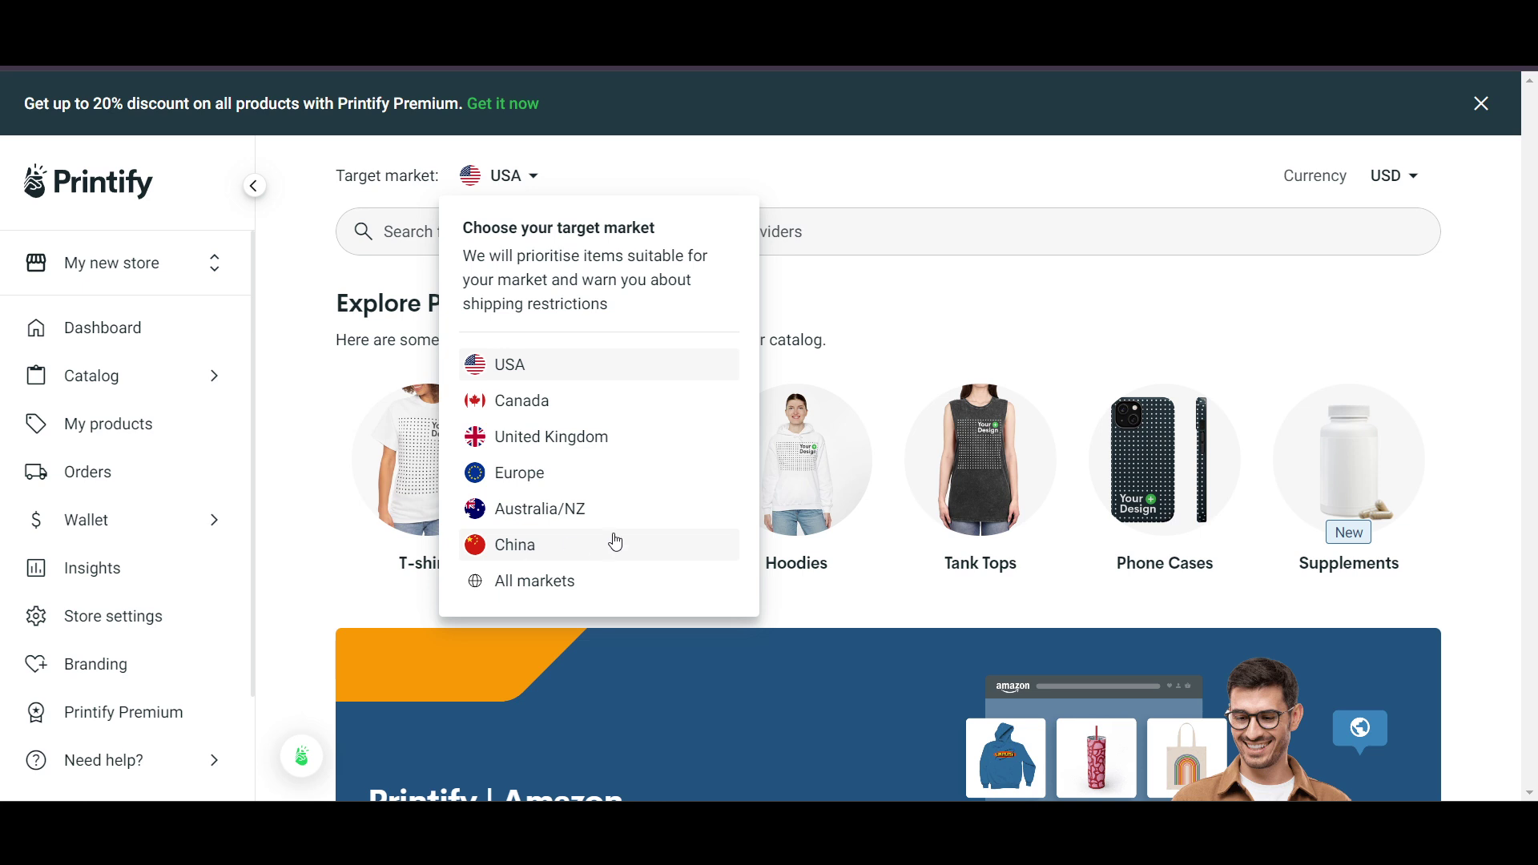
click(968, 247)
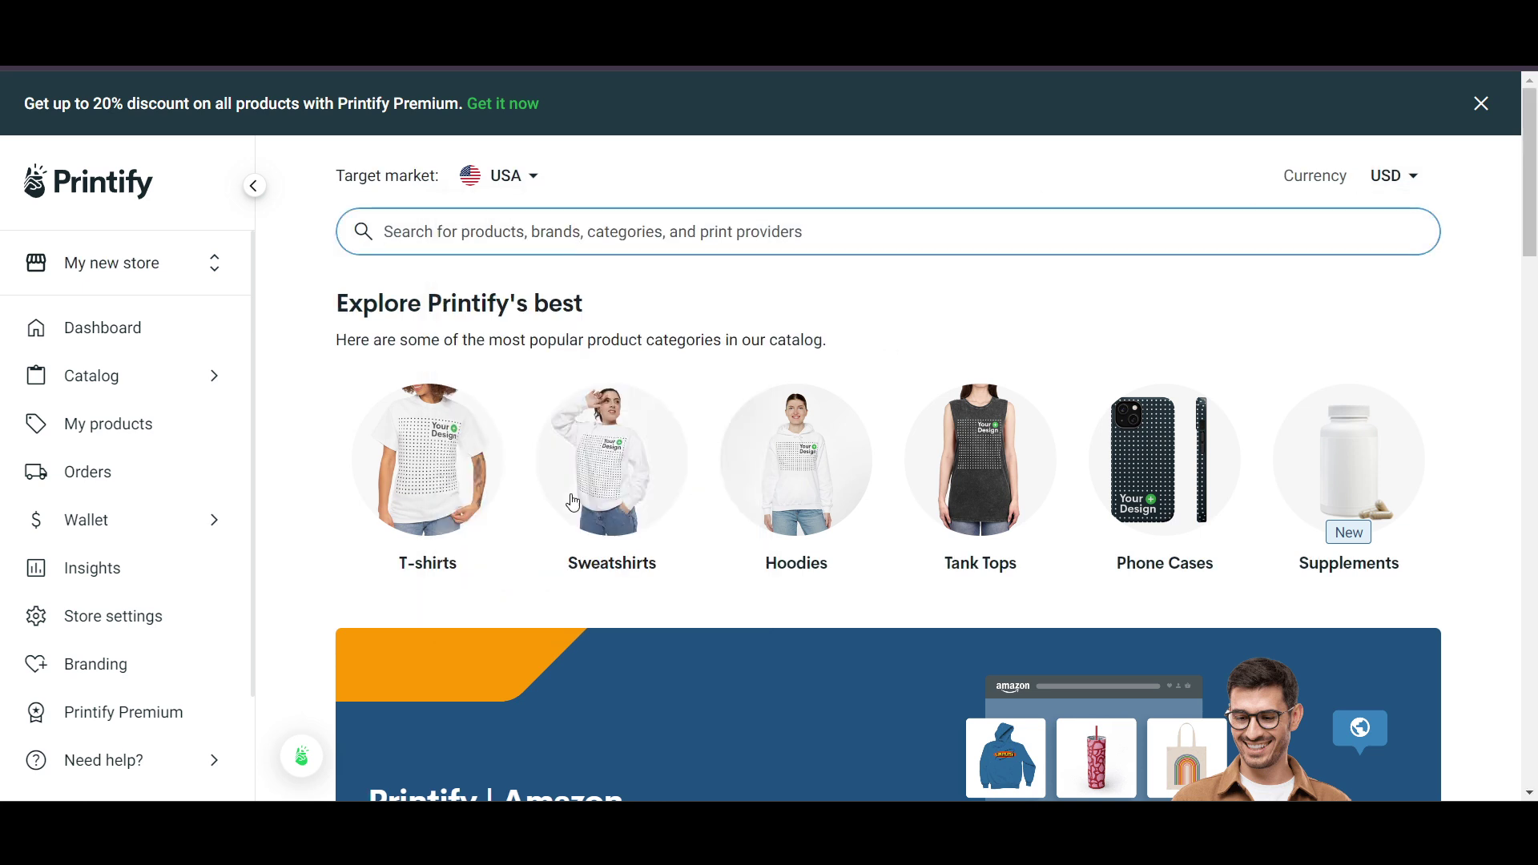
click(1162, 492)
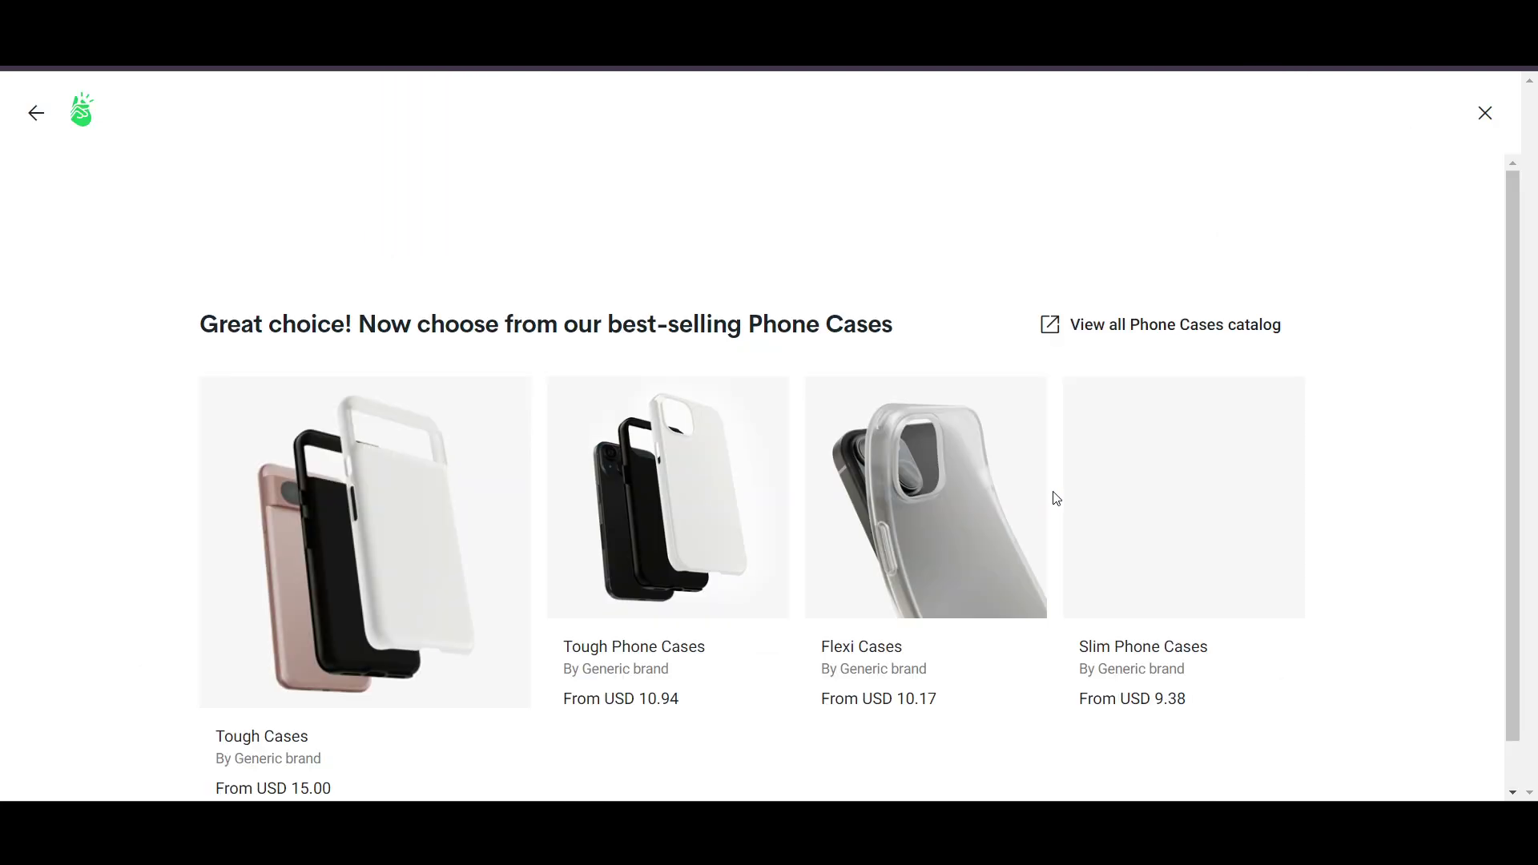
Pick Flexi Cases, view the green Your Design image, and start designing with provider WOYC.
scroll(1056, 498, down, 1)
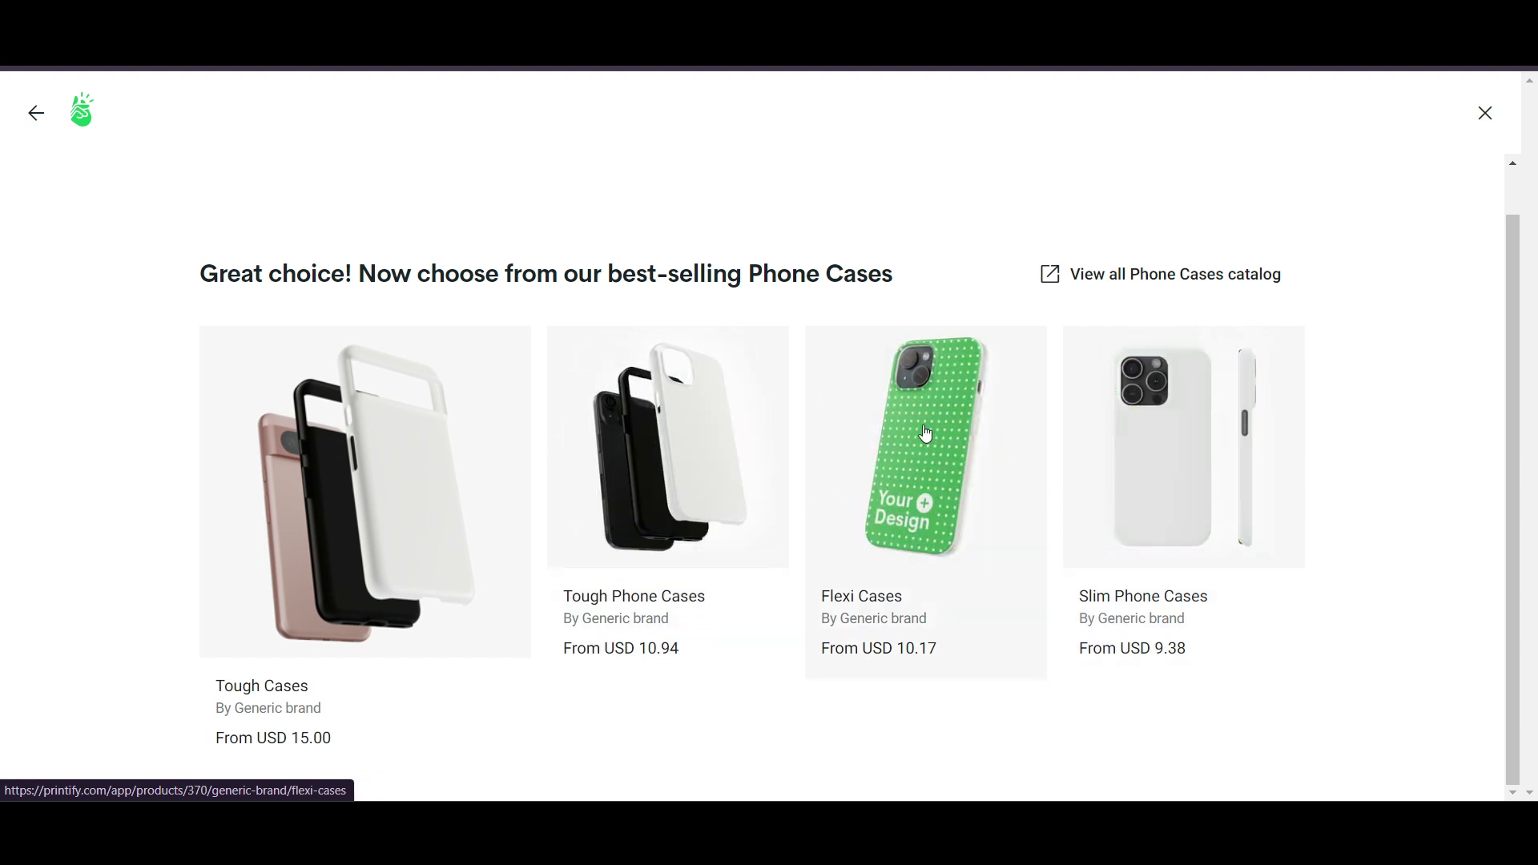
click(921, 510)
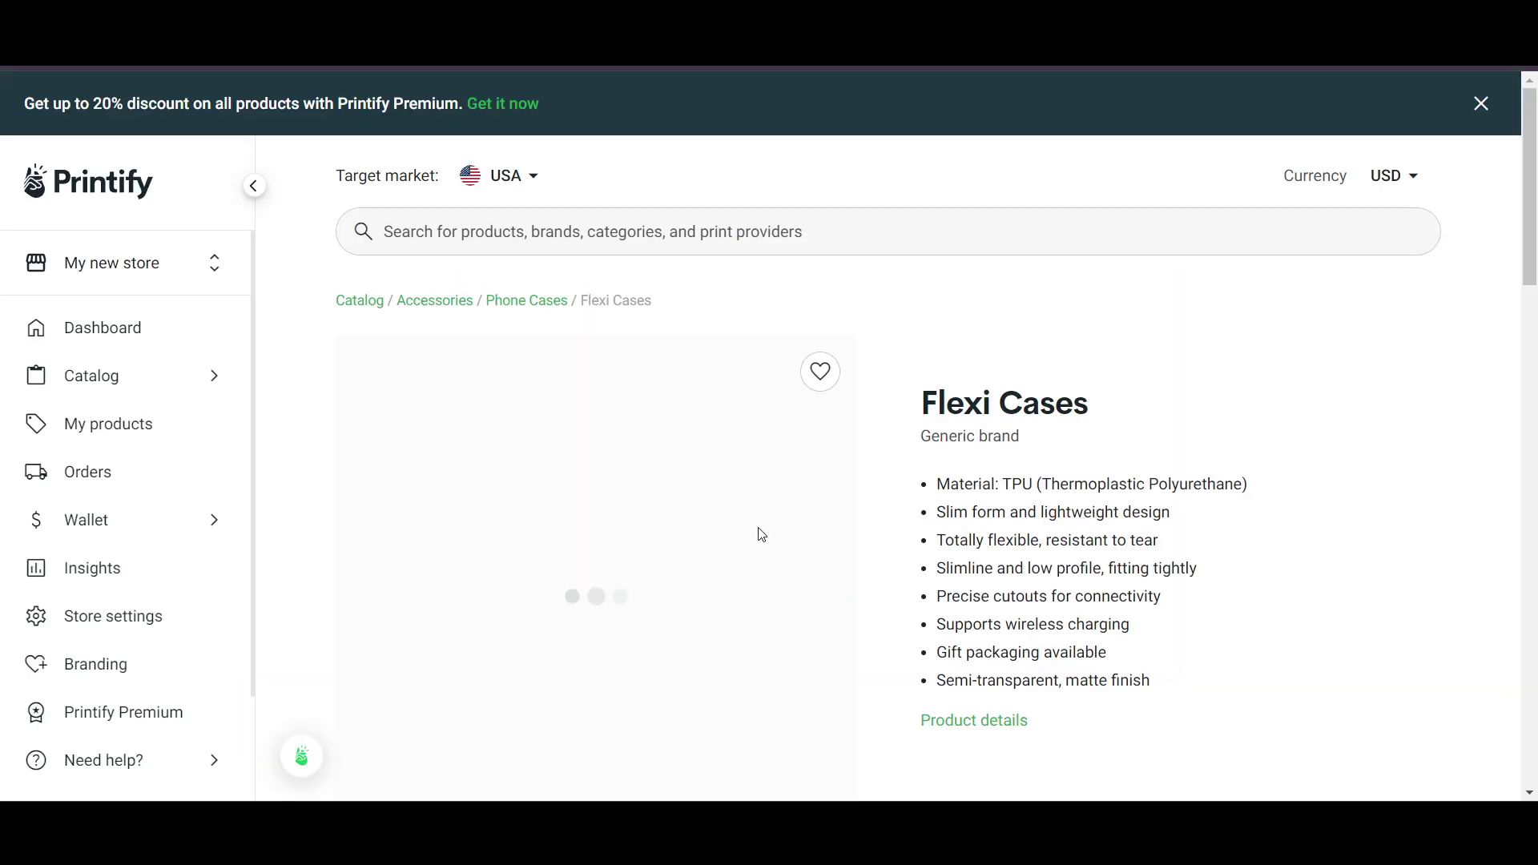
scroll(758, 532, down, 5)
scroll(587, 560, up, 4)
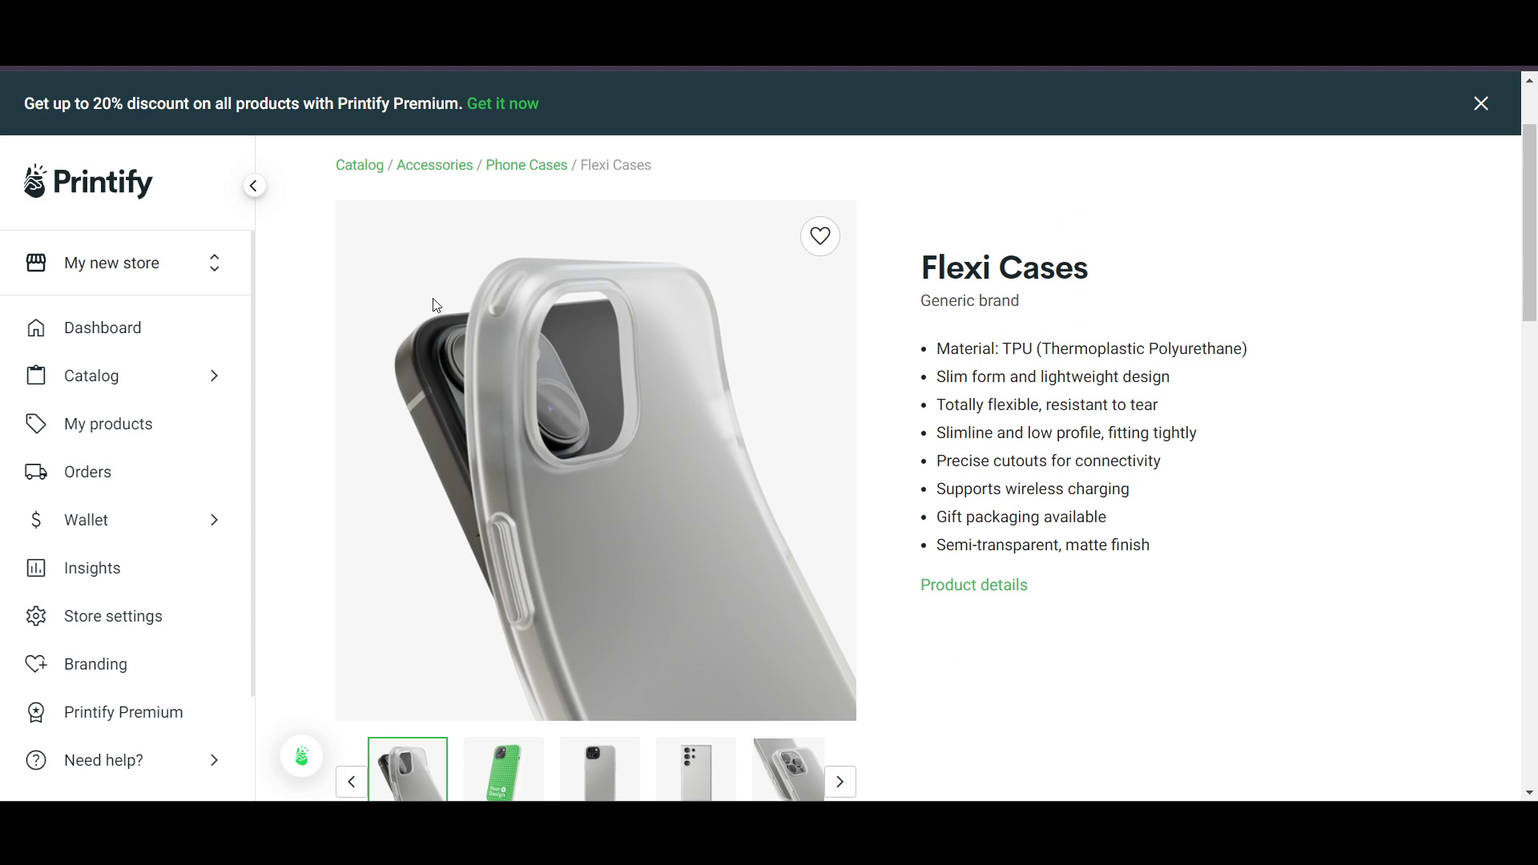
scroll(708, 575, down, 2)
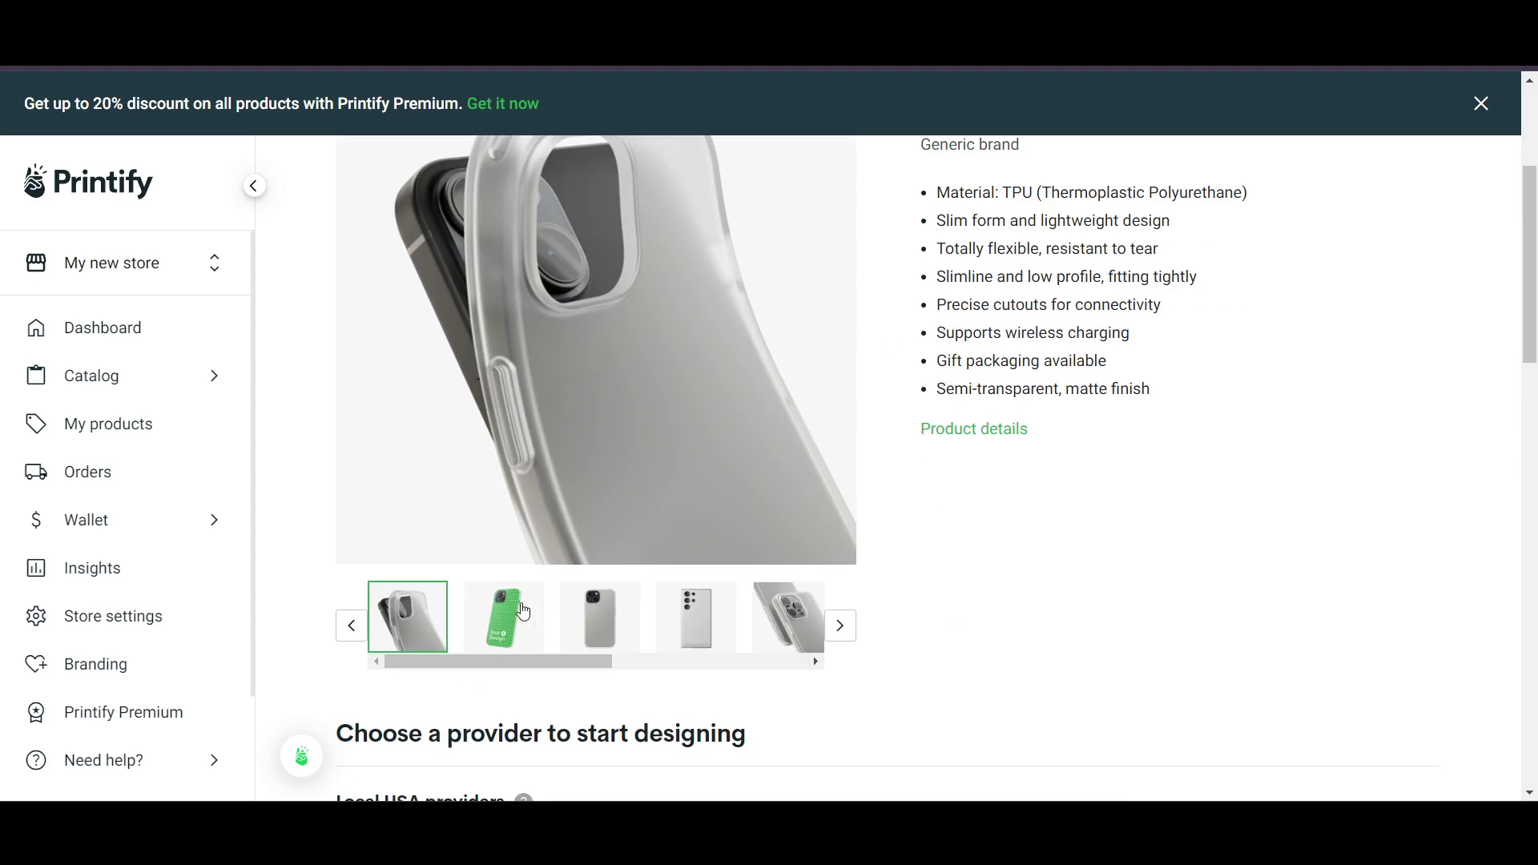
click(505, 617)
scroll(510, 629, up, 1)
scroll(510, 629, up, 1)
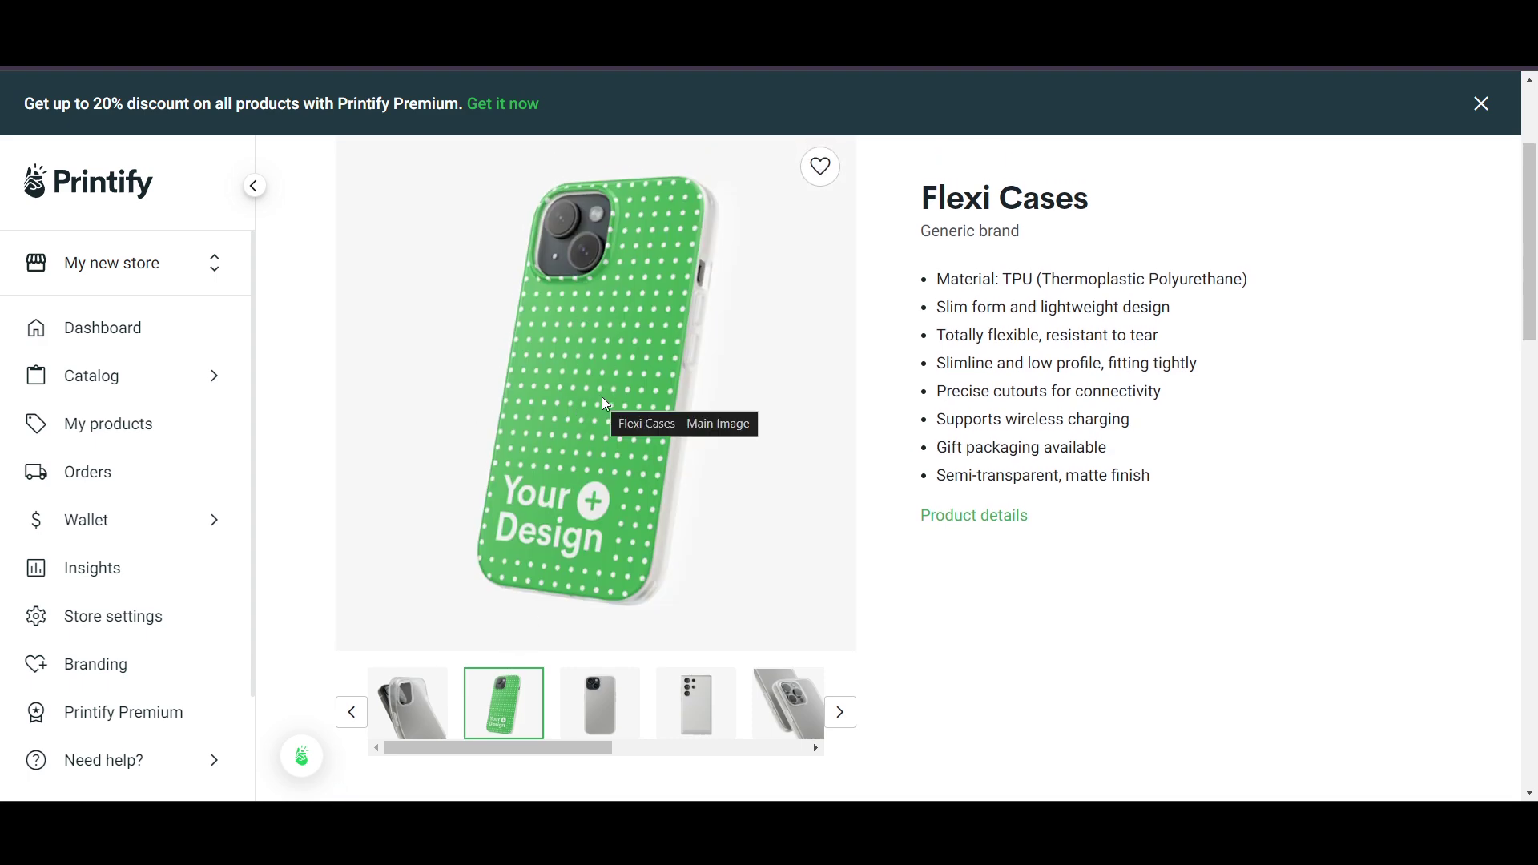
scroll(745, 550, down, 2)
scroll(745, 549, down, 5)
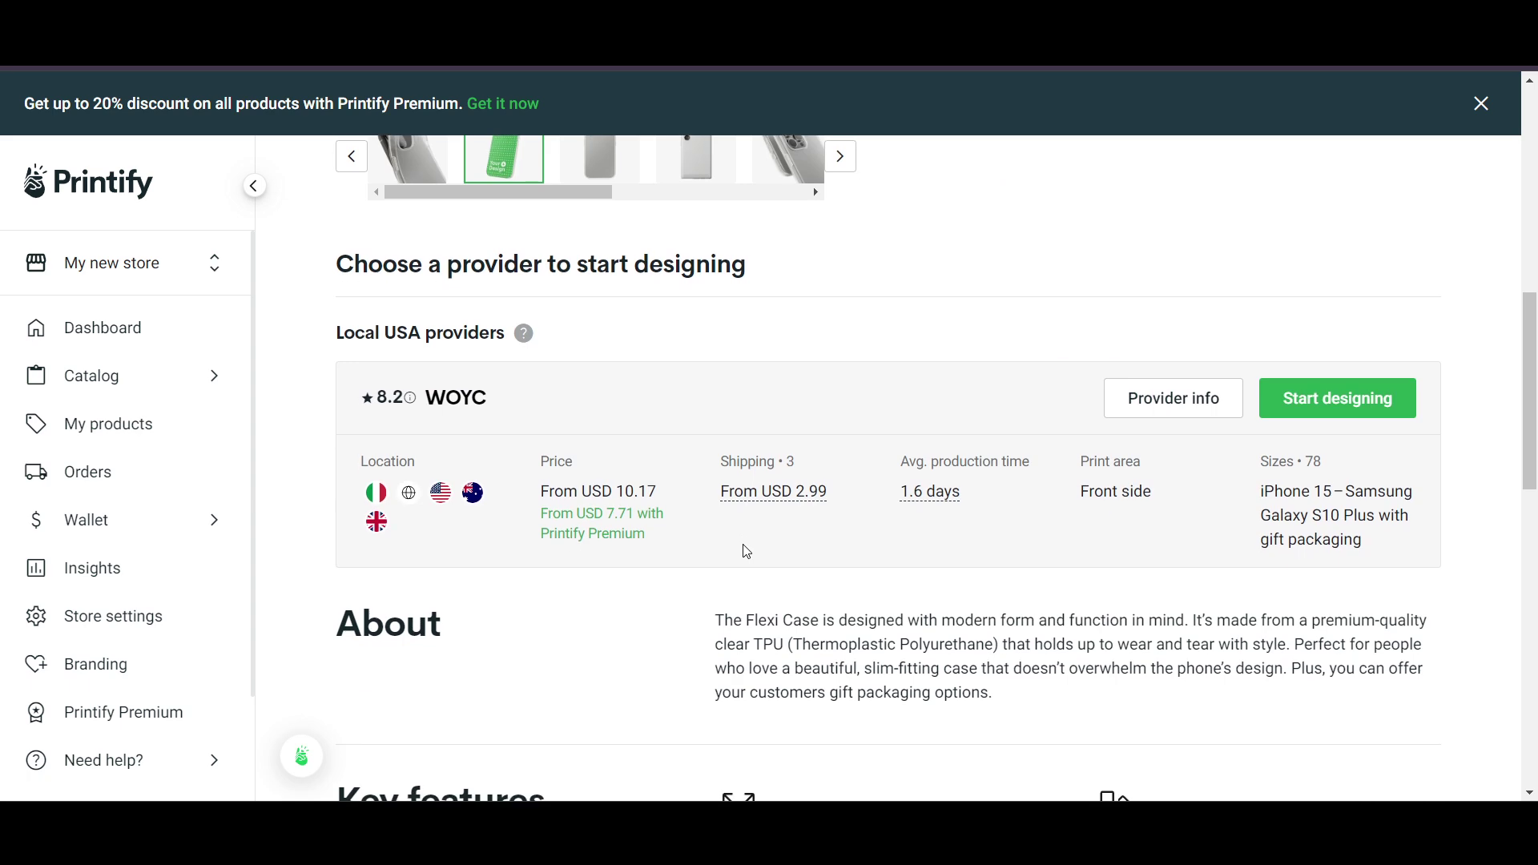
click(1335, 399)
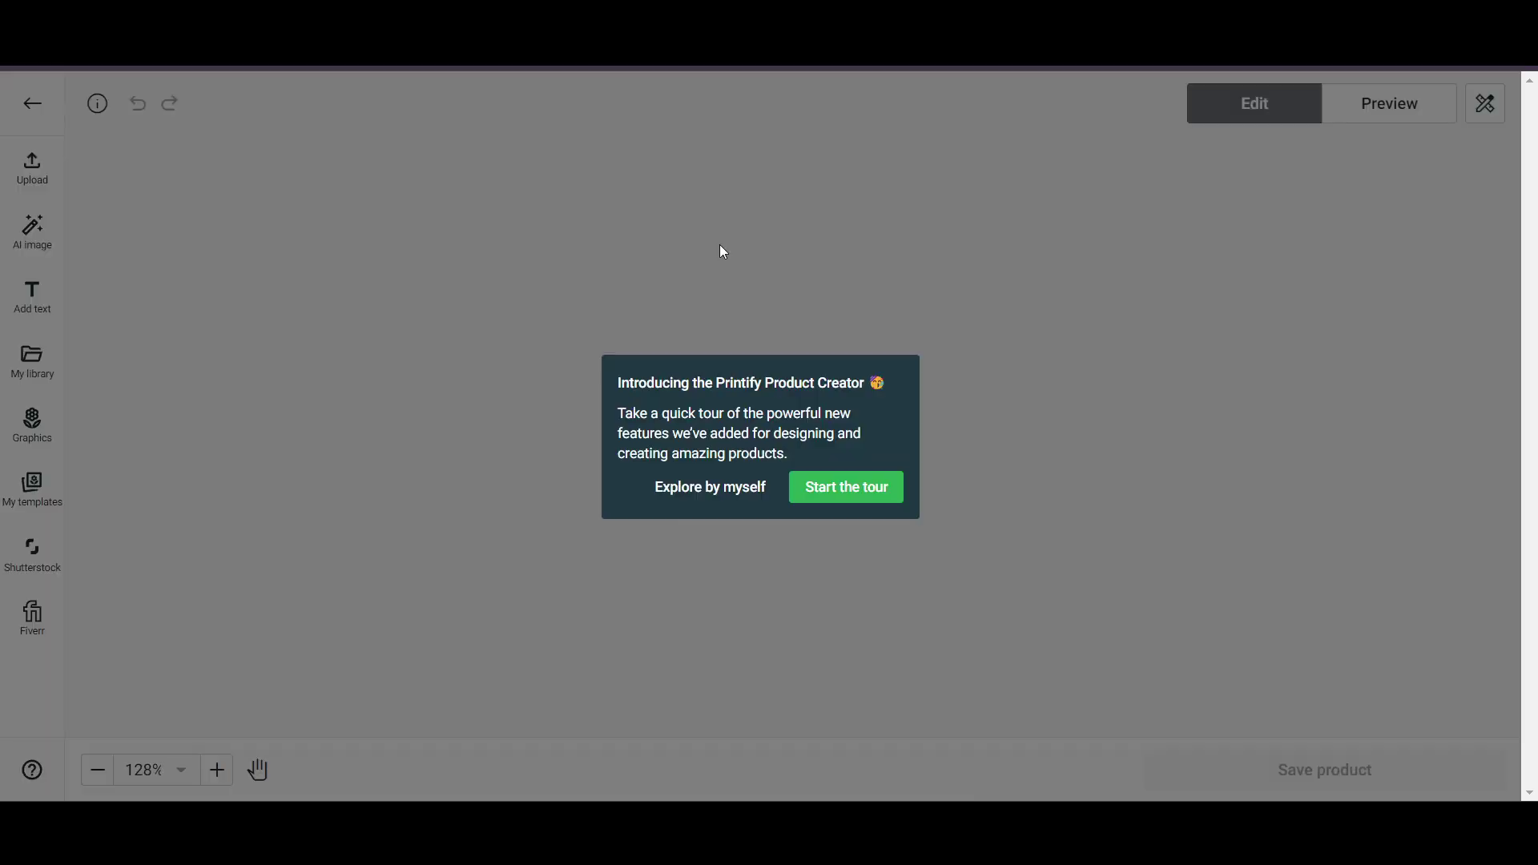
Skip the editor tour and upload m56.jpg from Documents onto the Flexi Case.
click(736, 498)
click(278, 695)
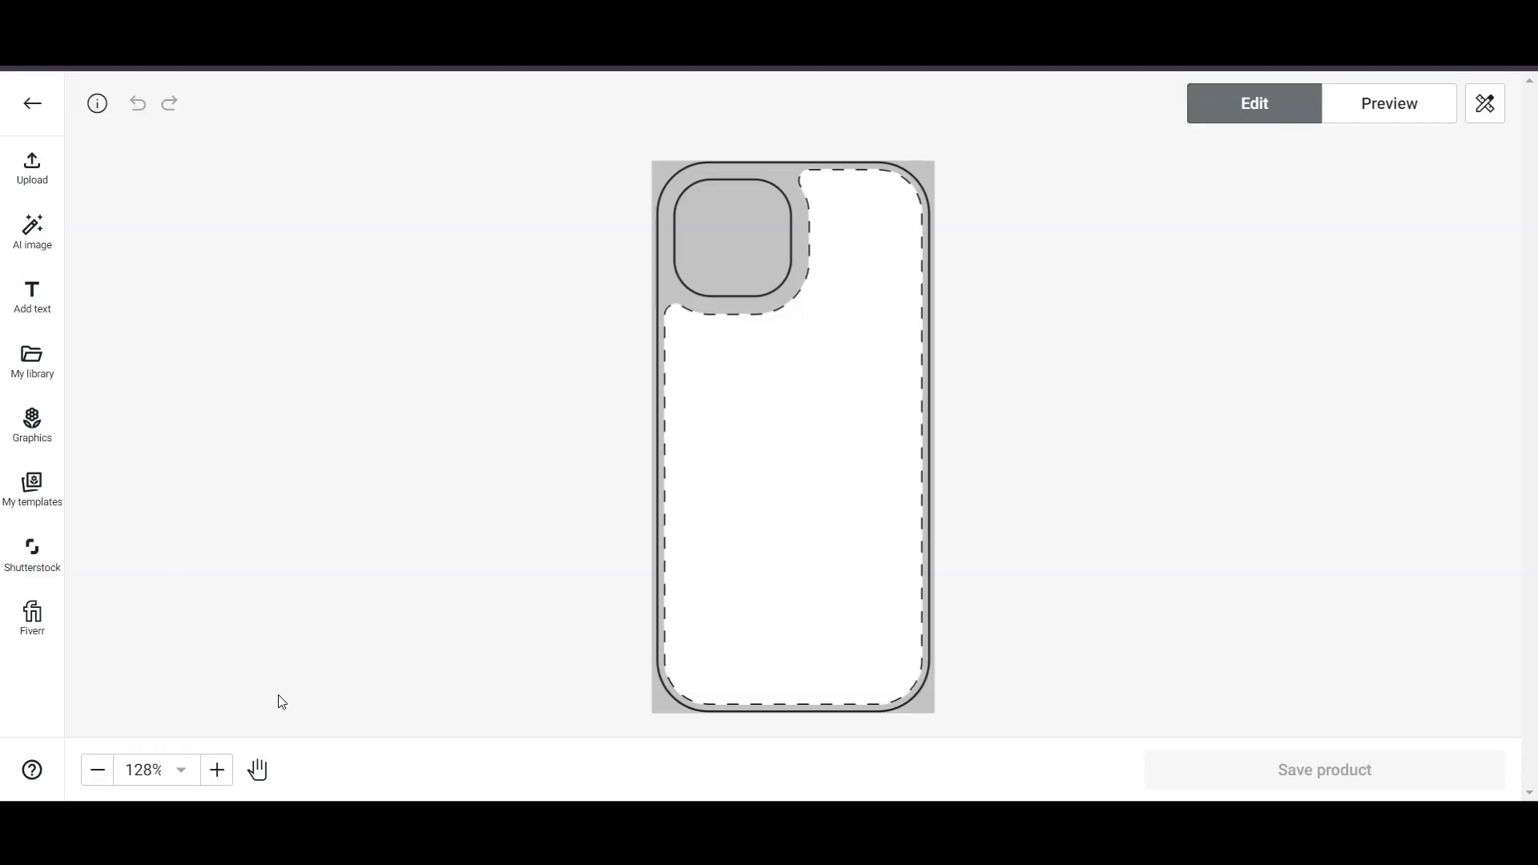
click(24, 178)
click(195, 243)
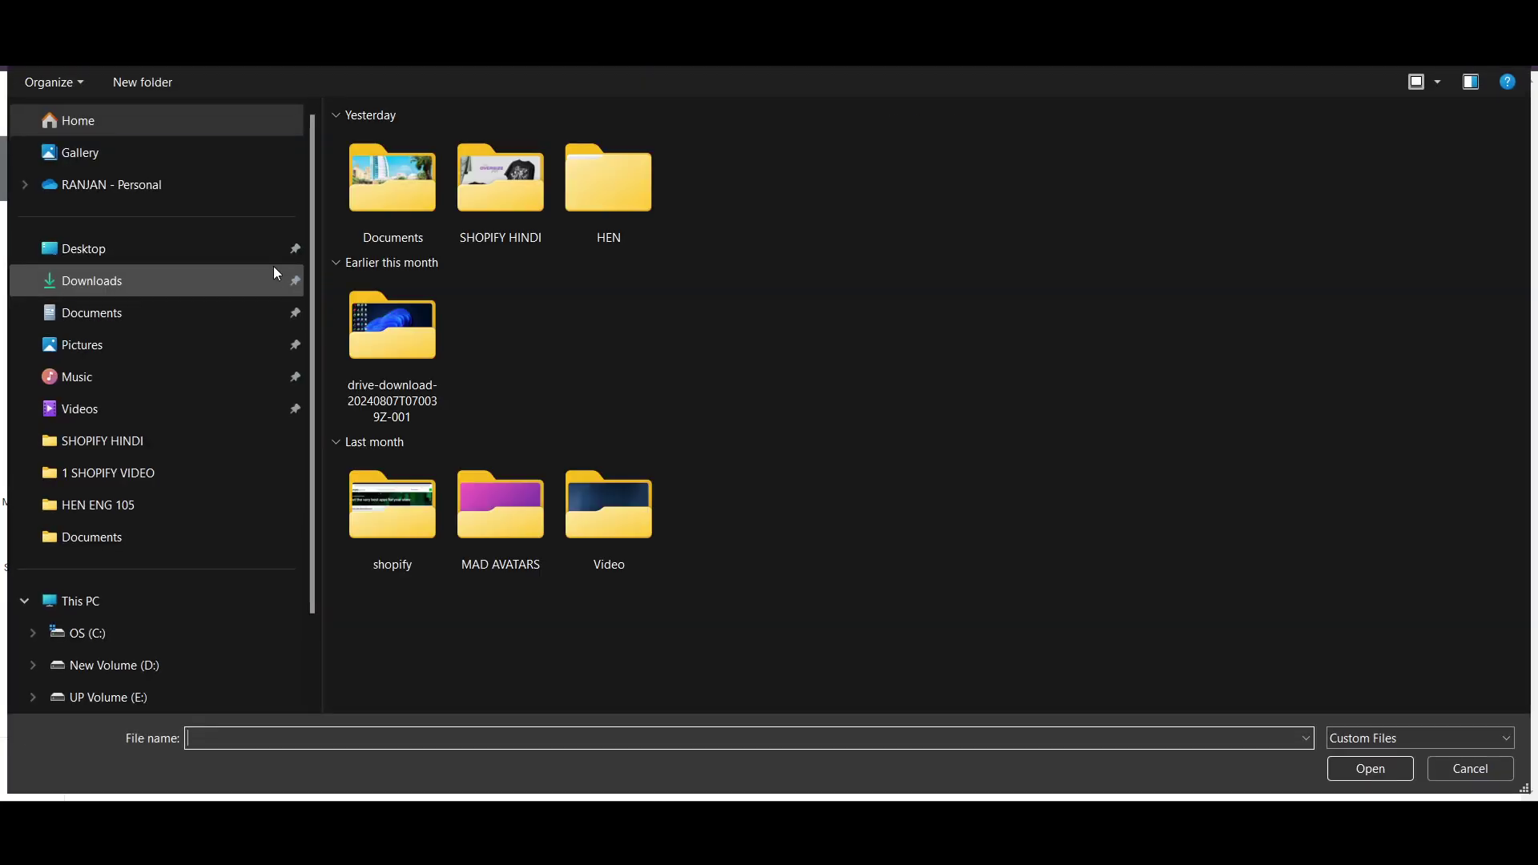
double_click(389, 234)
click(386, 227)
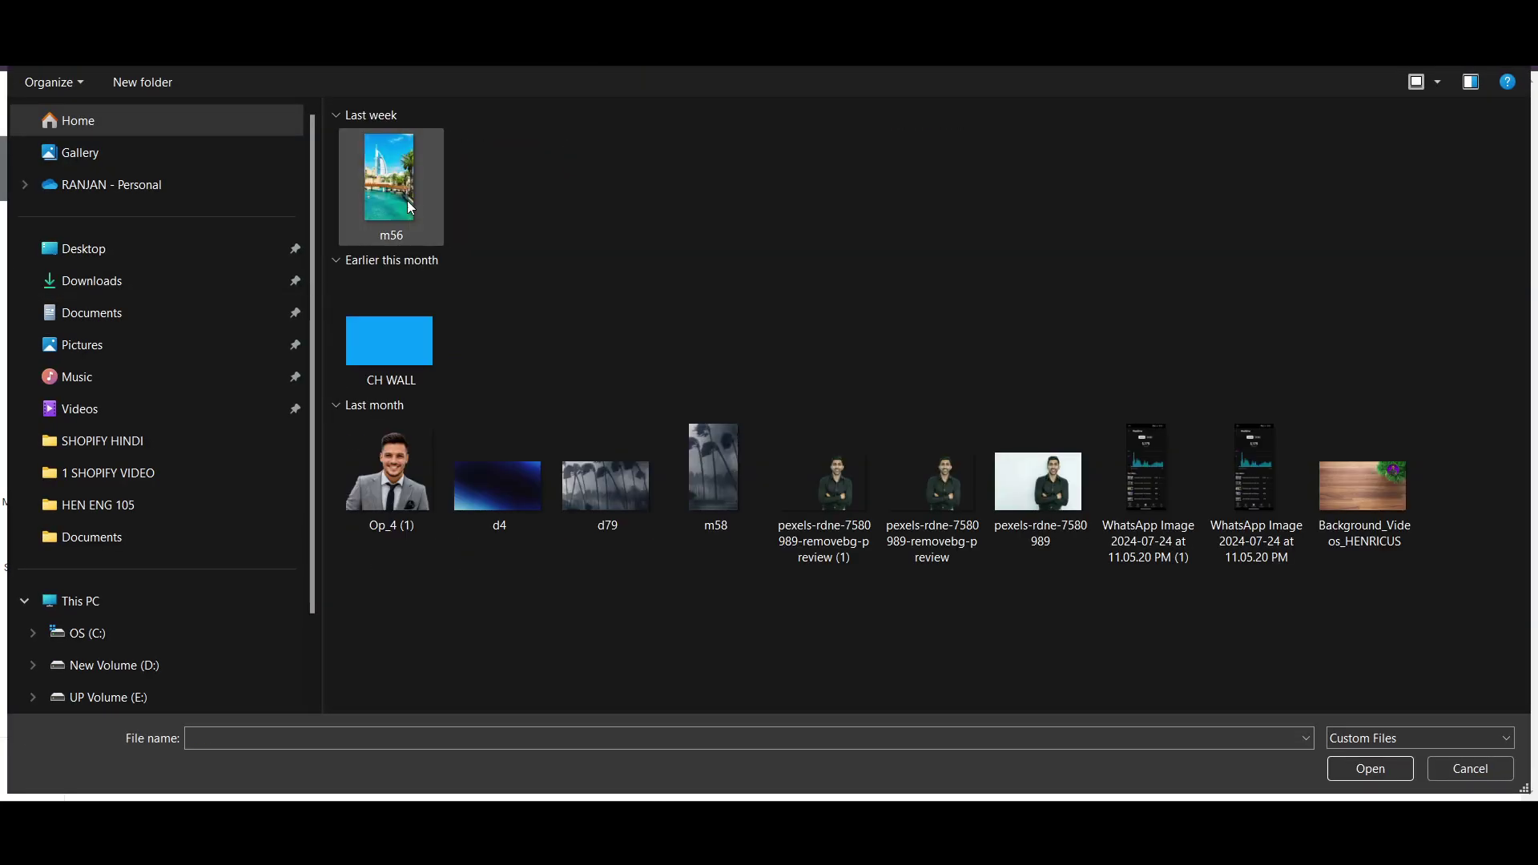
click(1349, 772)
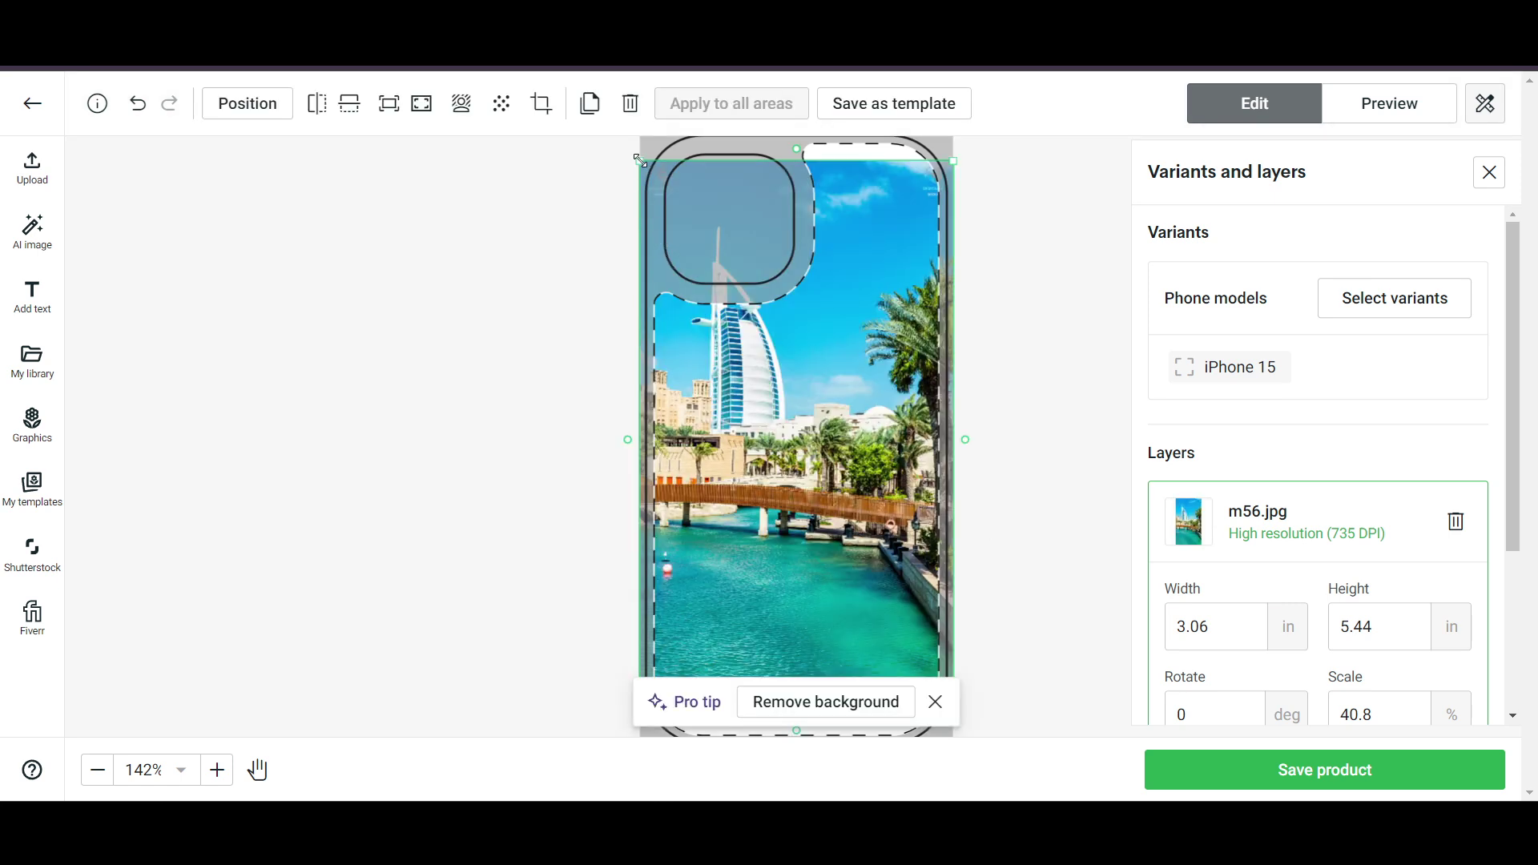
Enlarge the canal photo slightly on the case and check it in the mockup preview.
drag(639, 160, 621, 132)
click(959, 437)
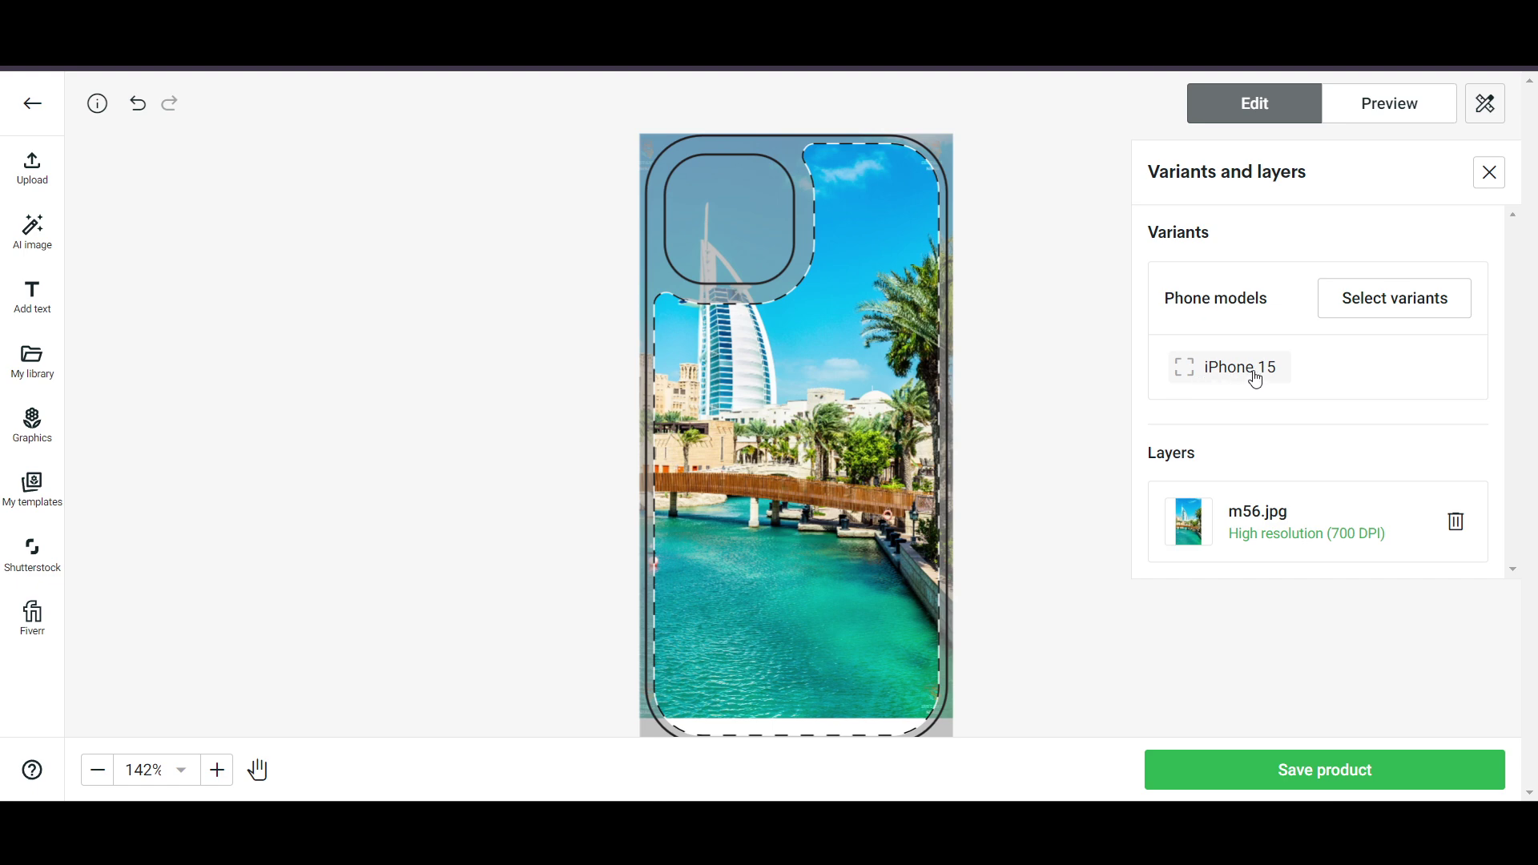
click(1377, 119)
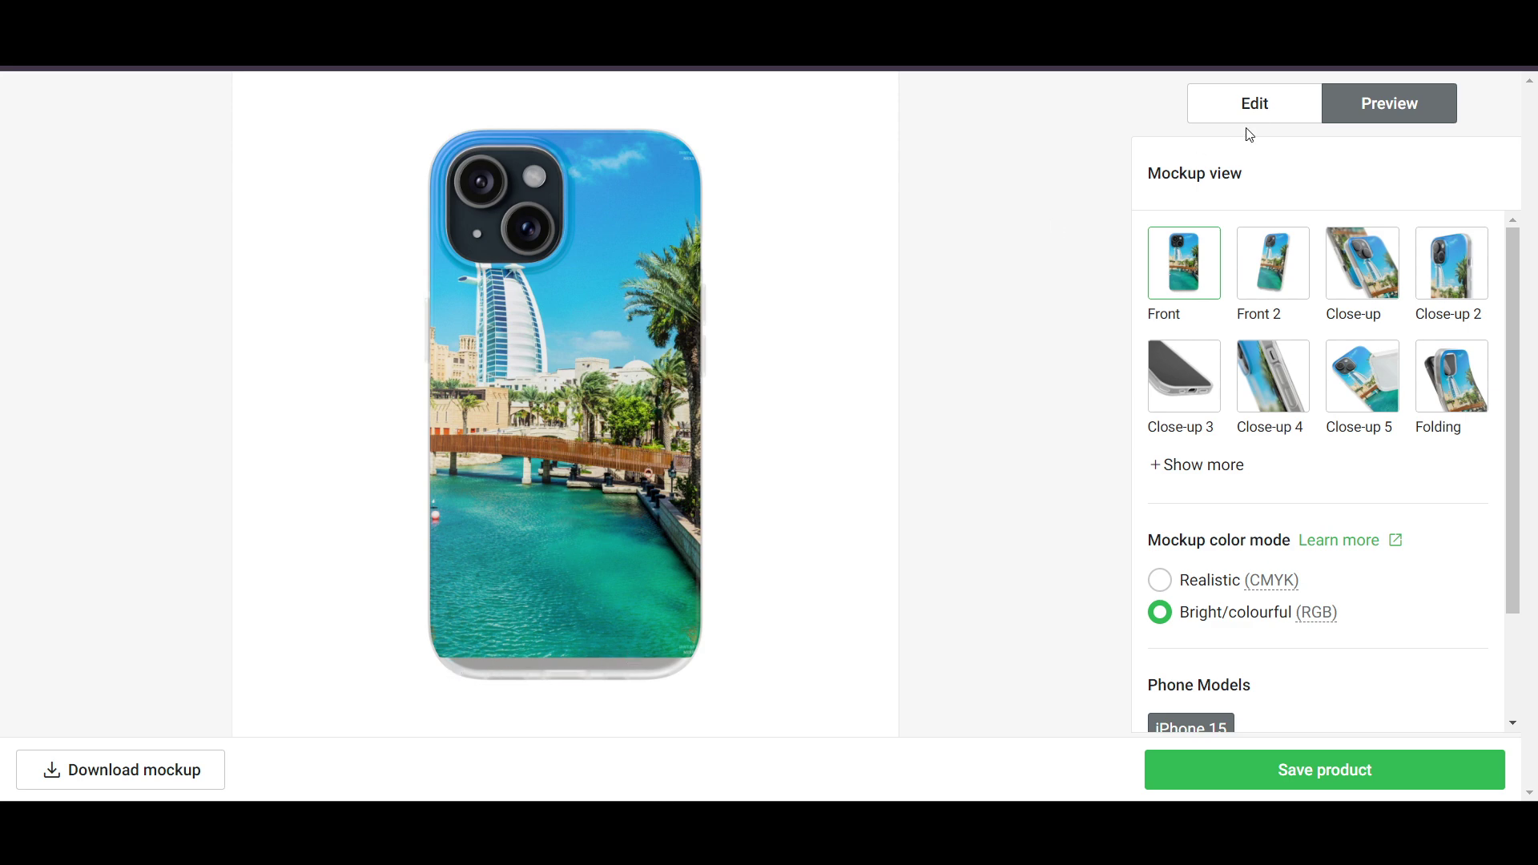
click(1255, 107)
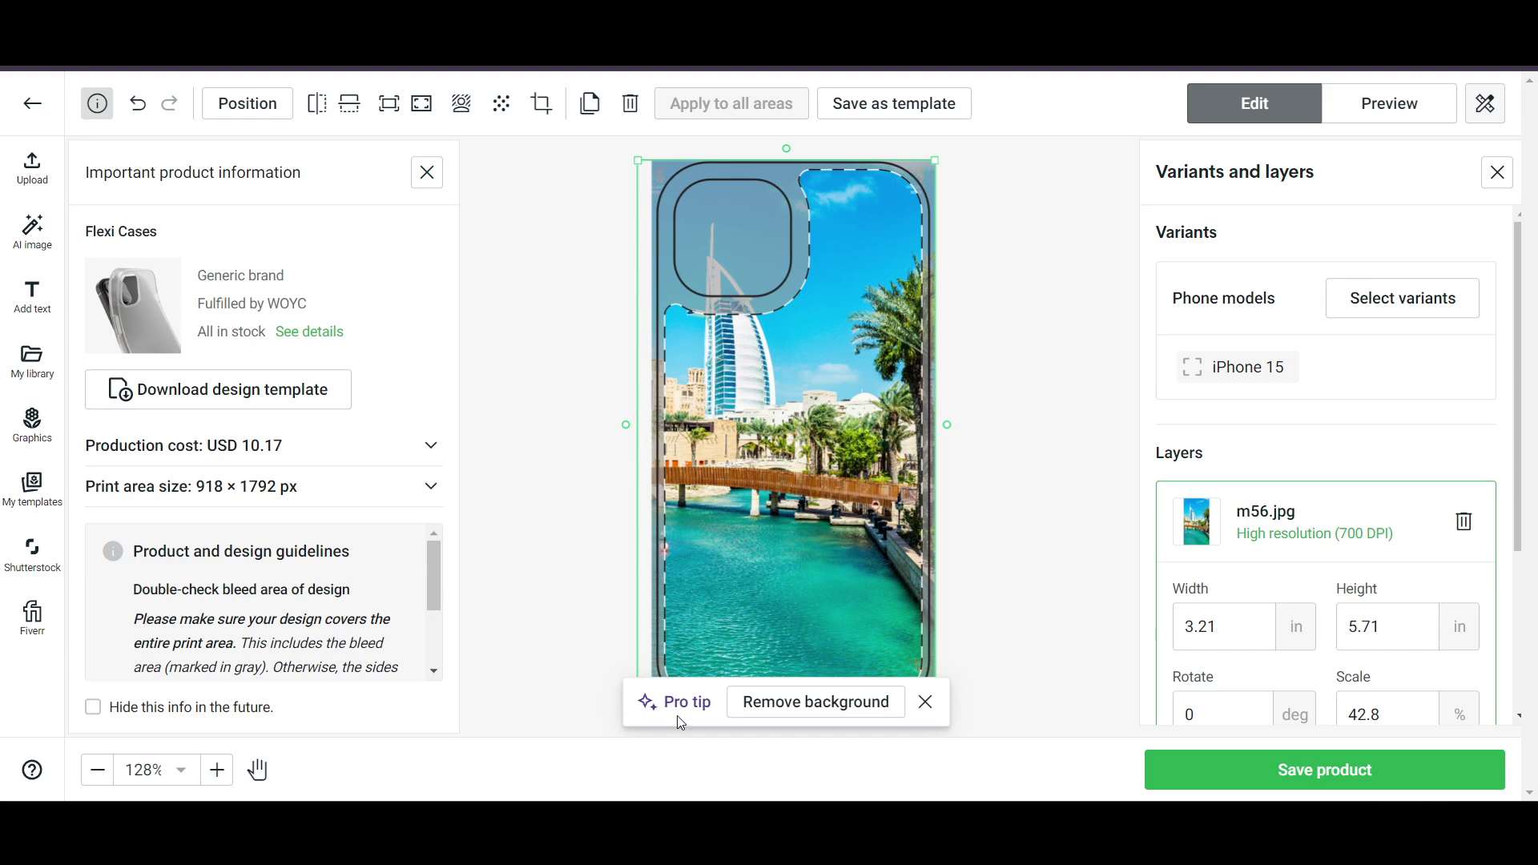
Enlarge m56.jpg to 3.4 × 6.05 in and centre it to cover the bleed.
drag(648, 165, 634, 158)
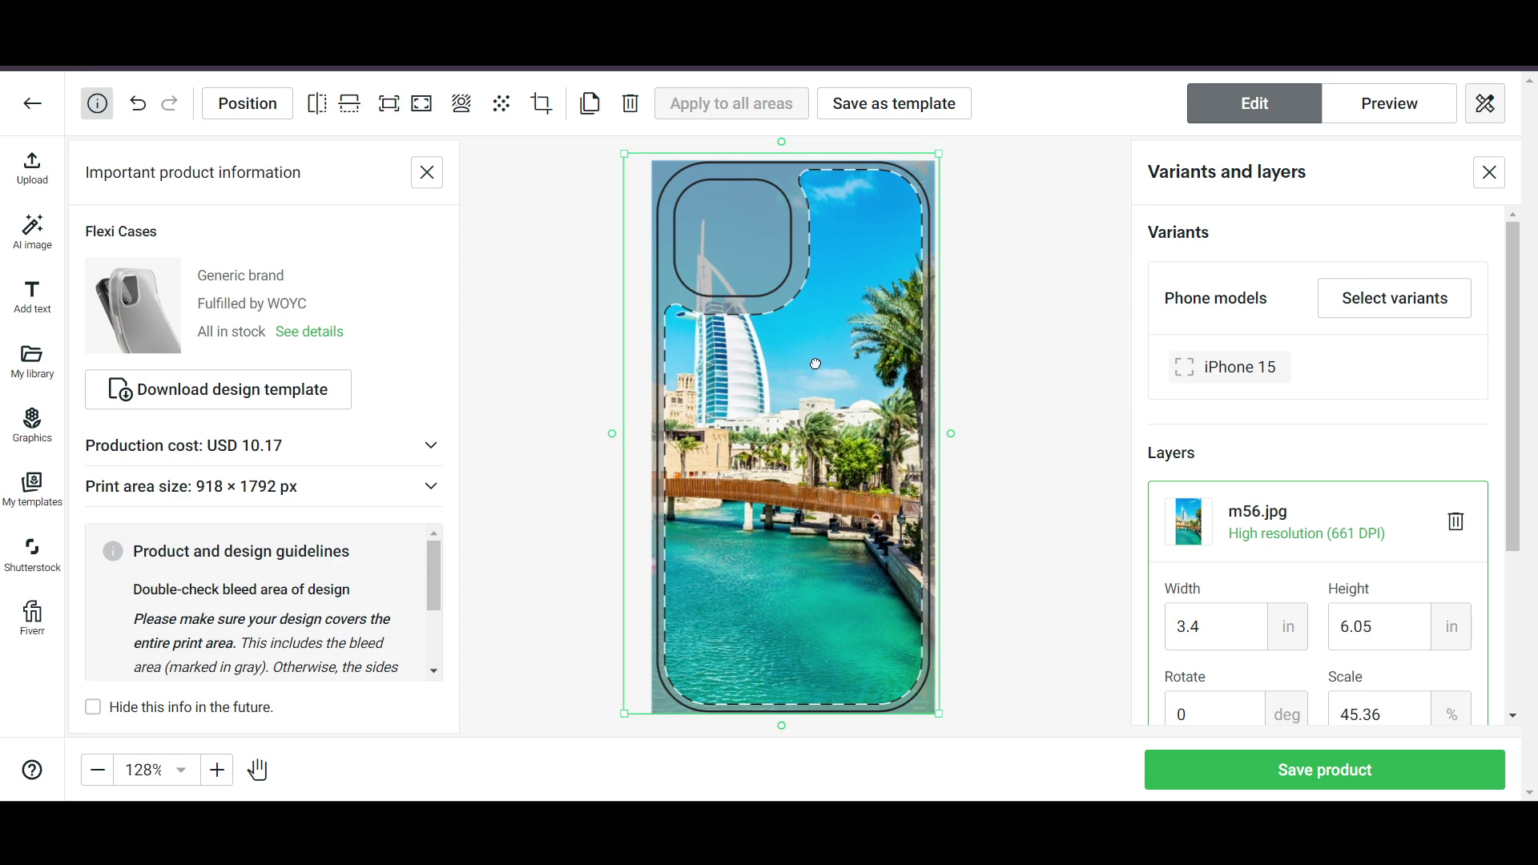
click(1018, 407)
click(786, 452)
mouse_move(786, 451)
mouse_down()
mouse_move(803, 456)
mouse_move(791, 456)
mouse_up()
scroll(1342, 583, down, 3)
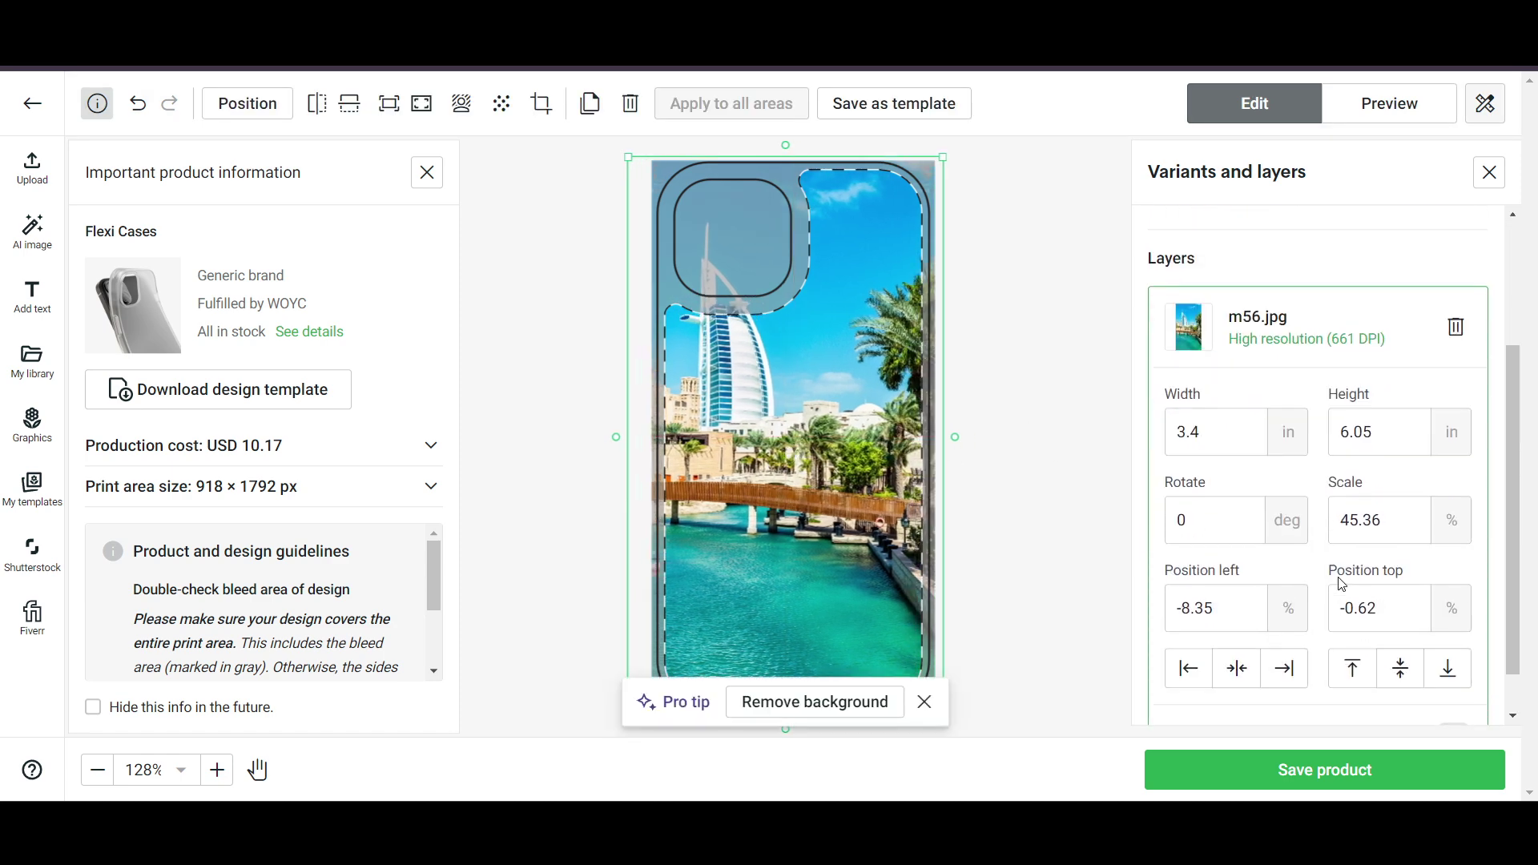
scroll(1354, 416, up, 3)
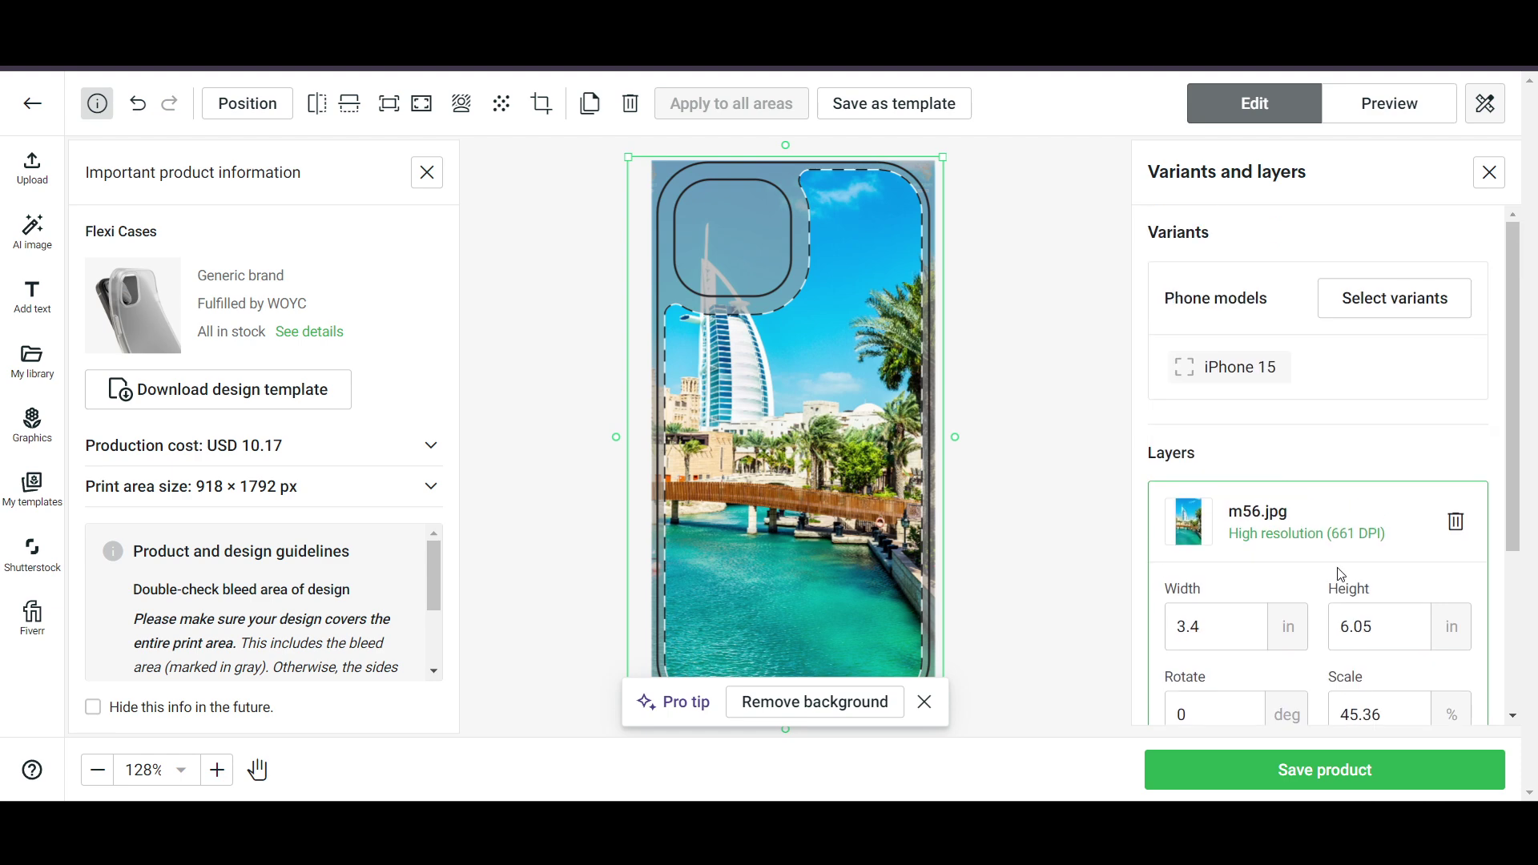
Show the iPhone 15 Flexi Case mockup in Front 2 view with Realistic (CMYK) colours.
click(1393, 110)
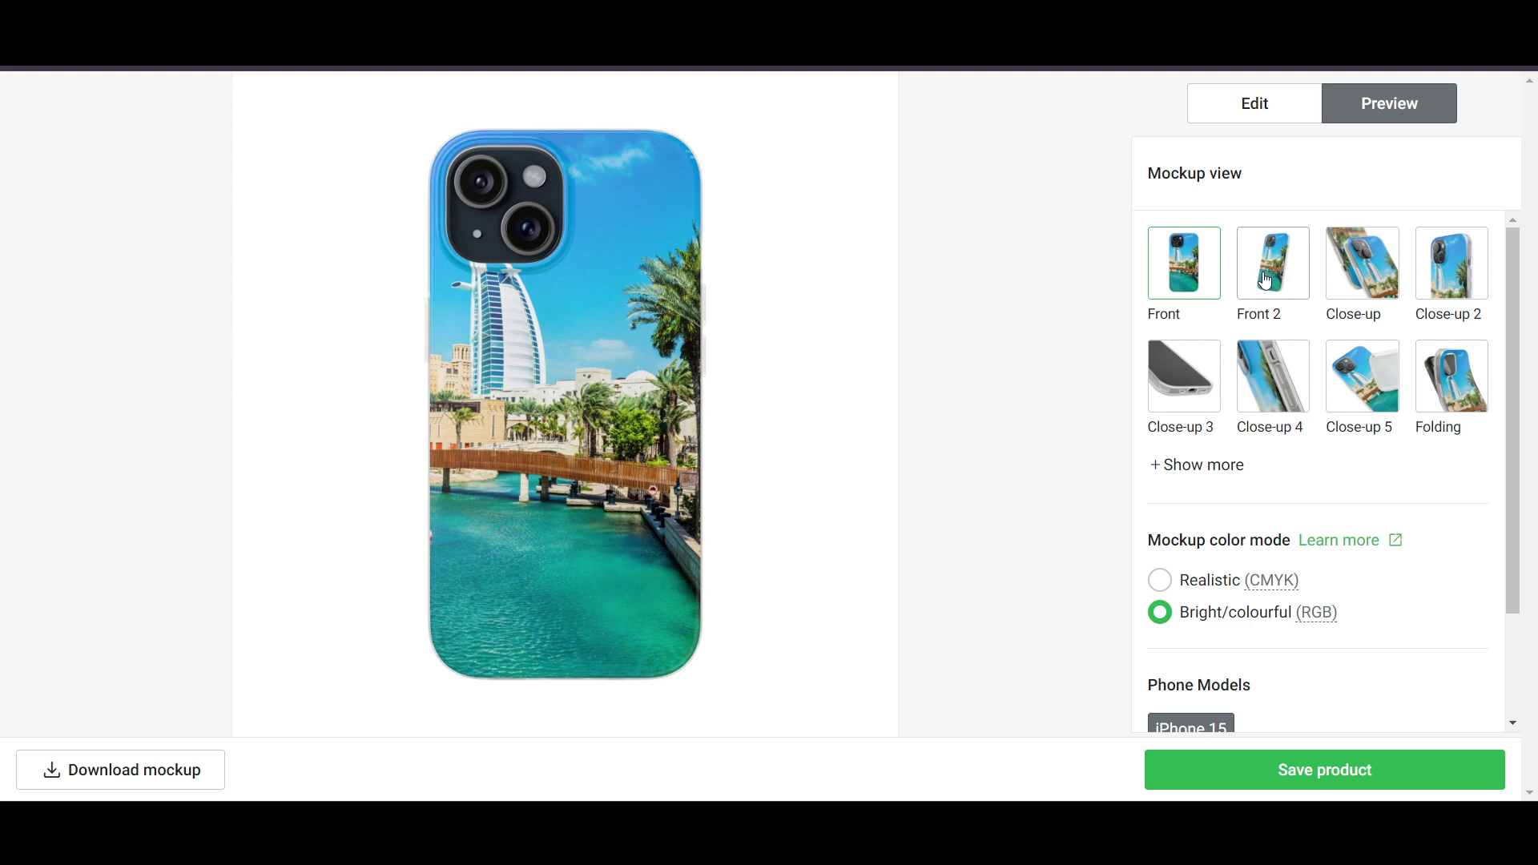
click(1265, 281)
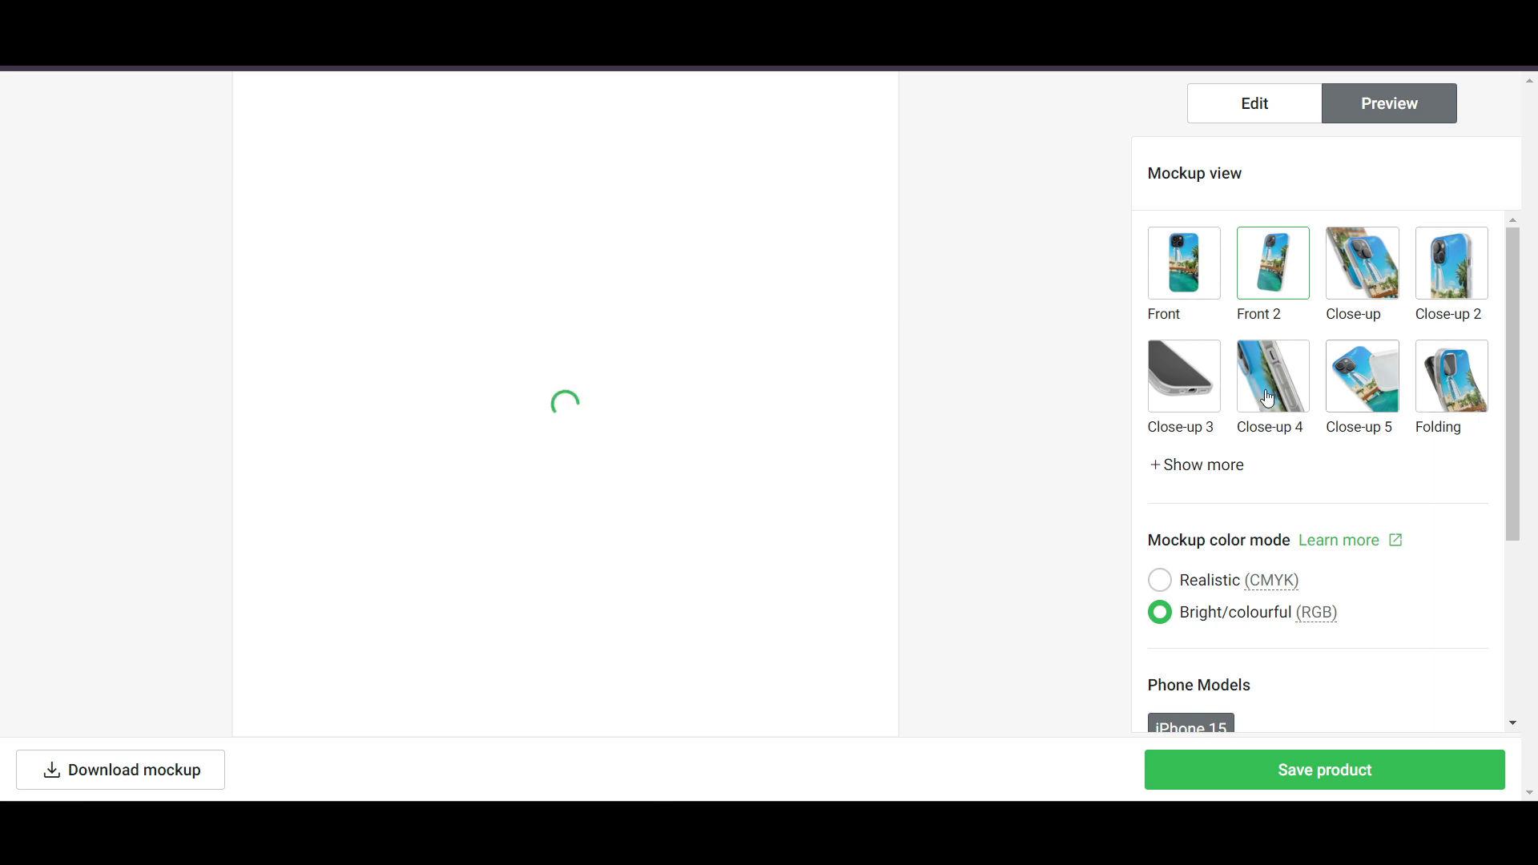
scroll(1297, 549, down, 1)
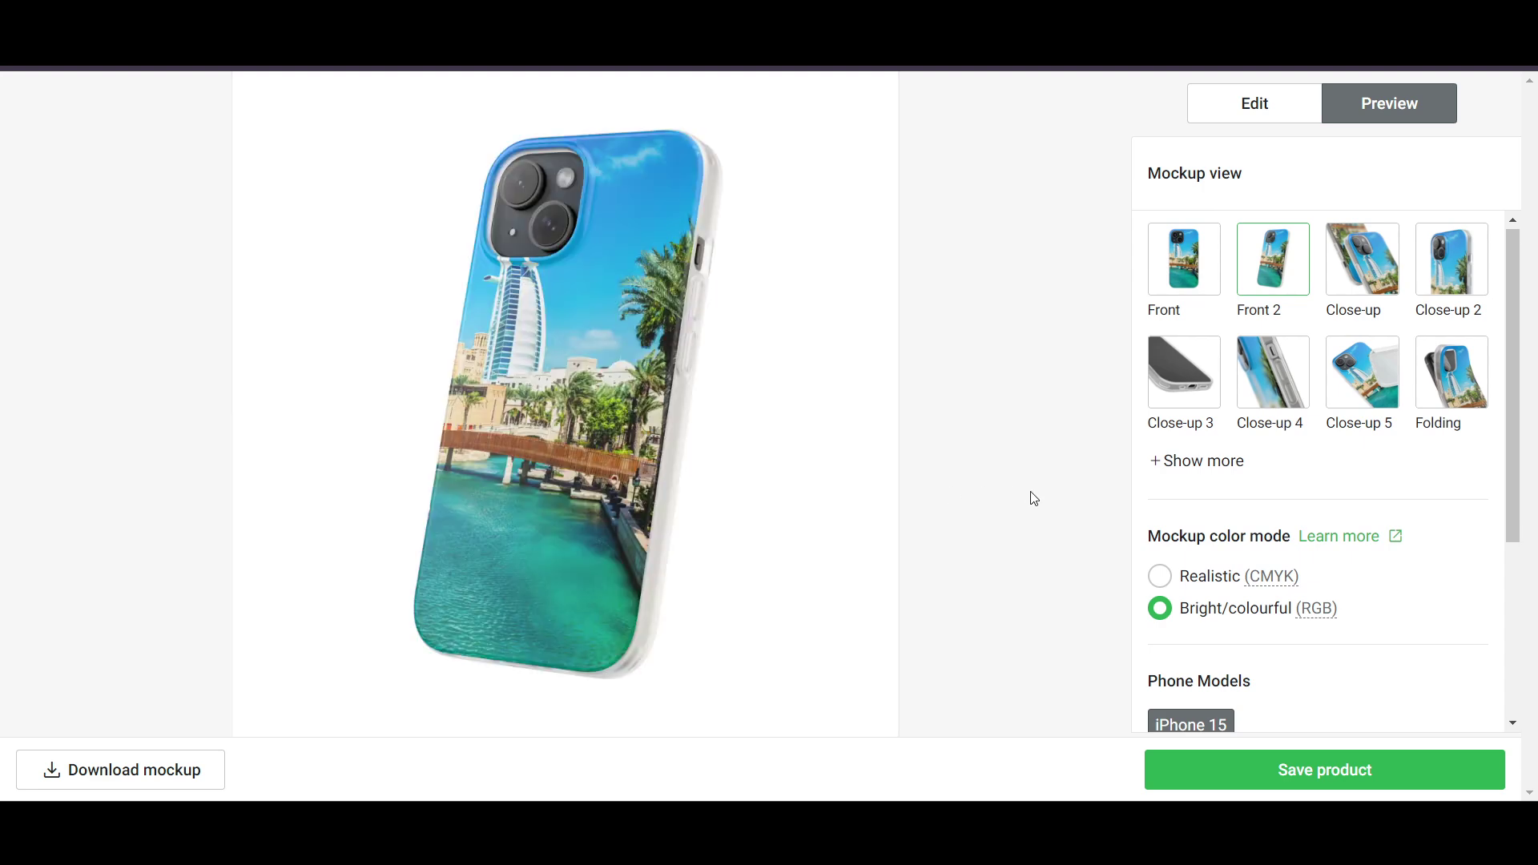
click(1161, 577)
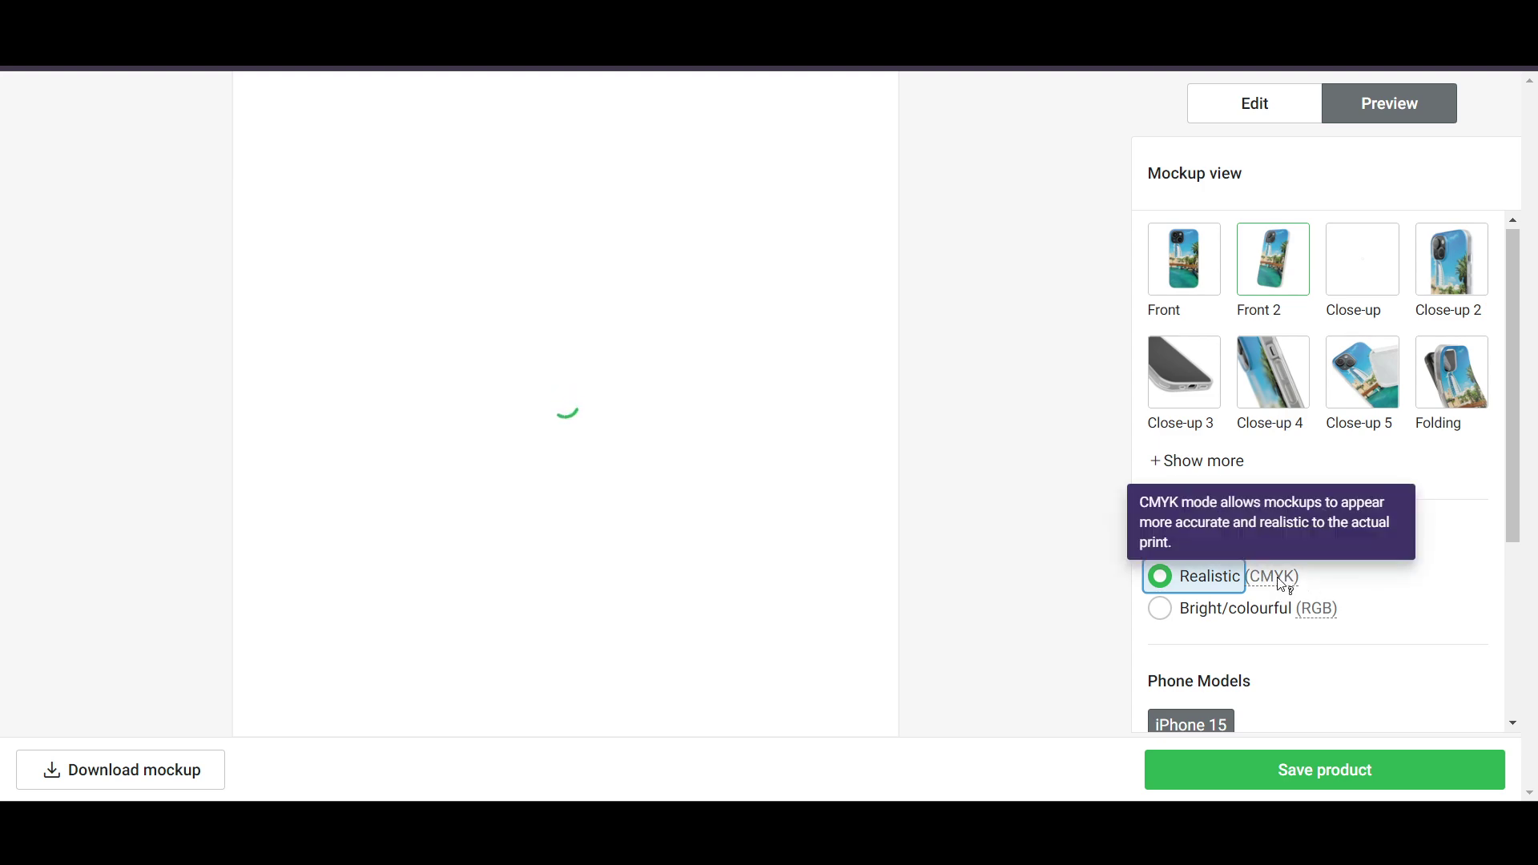
scroll(1274, 674, down, 3)
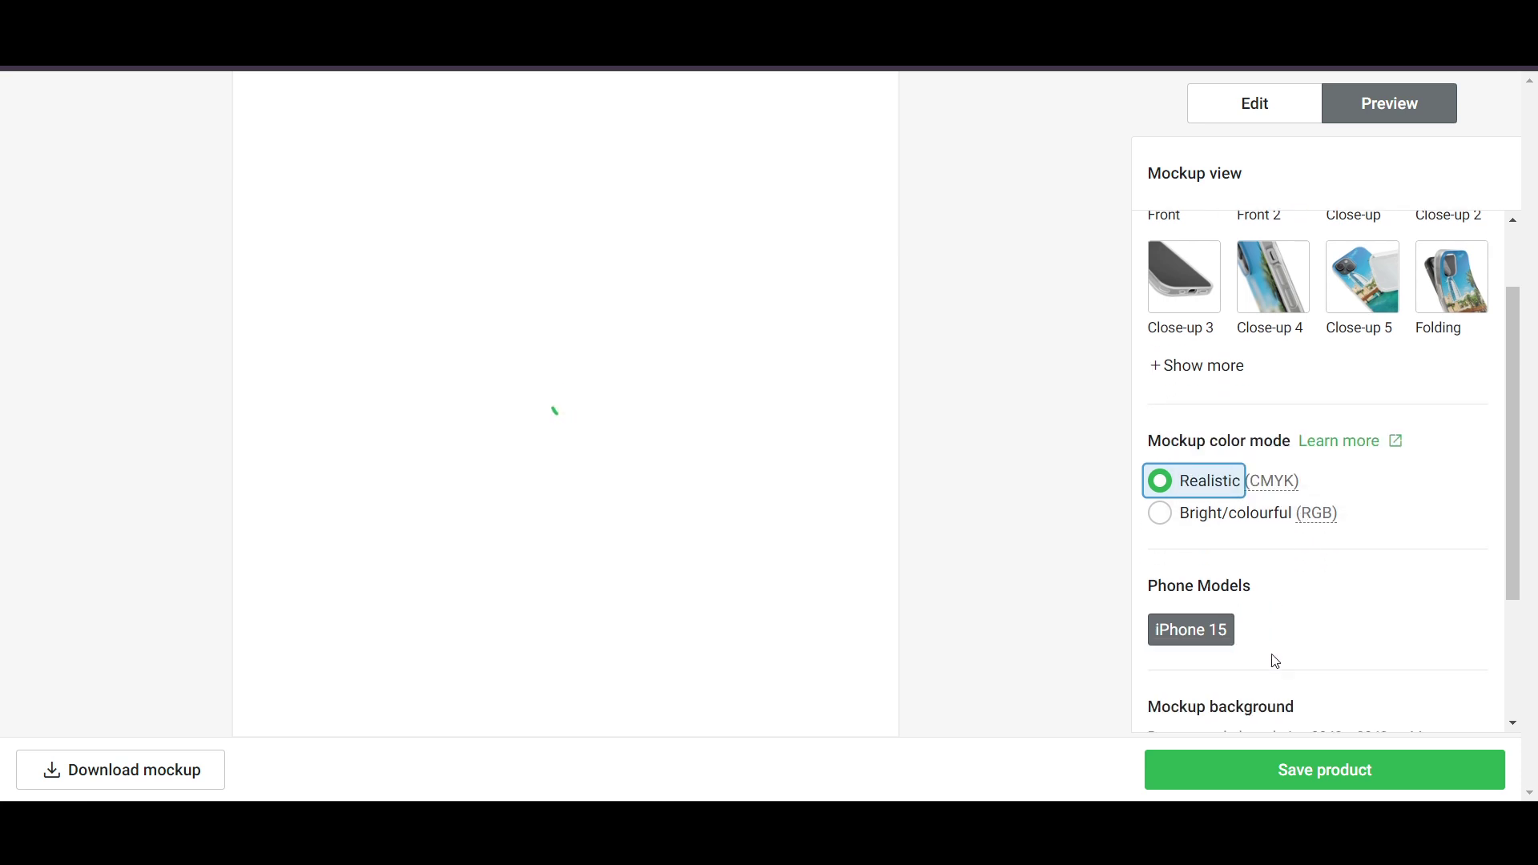
mouse_move(1274, 437)
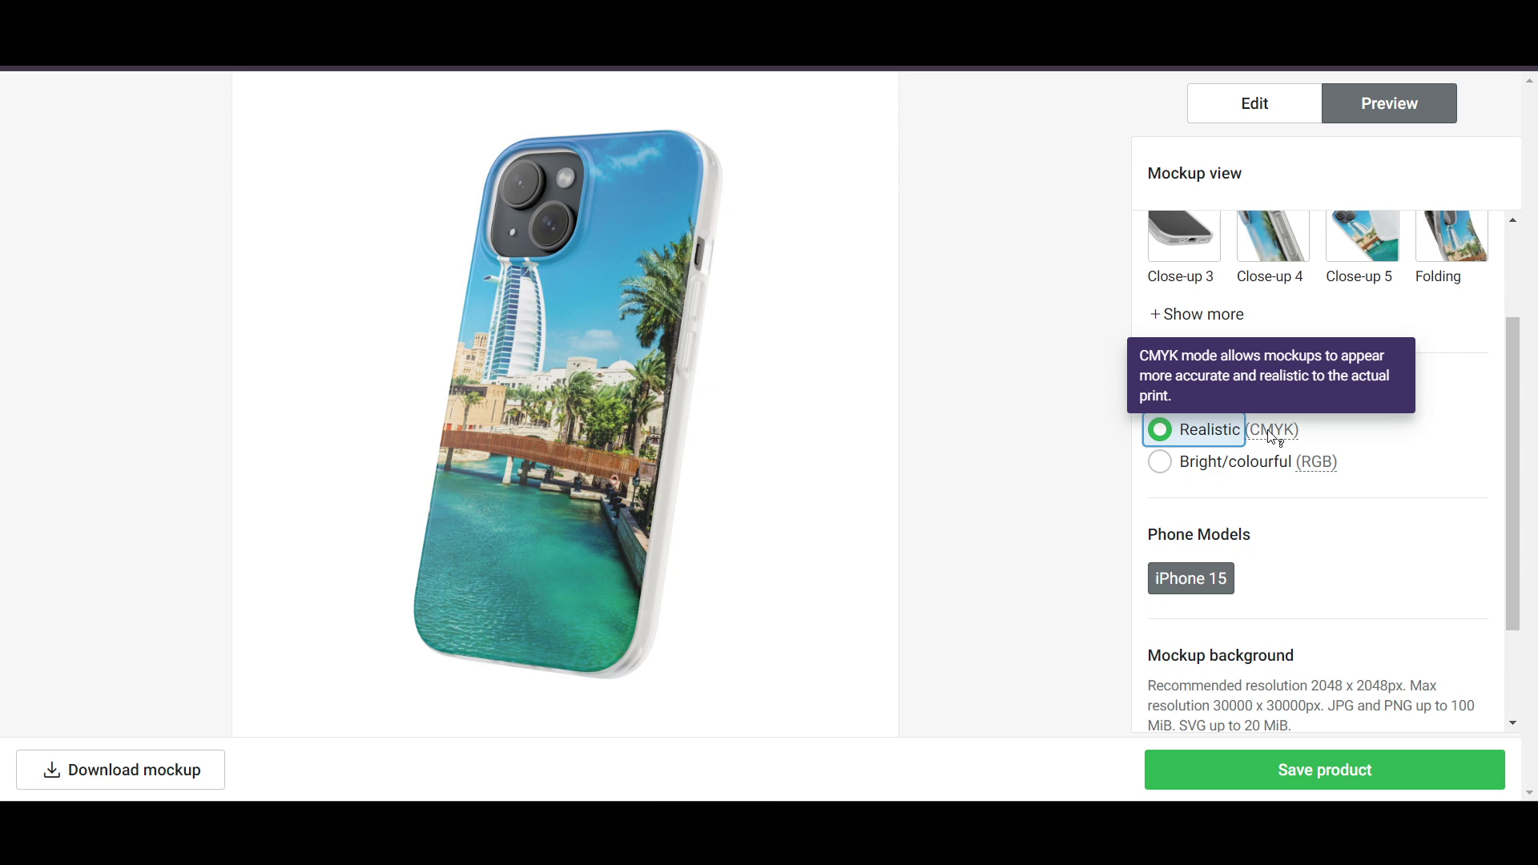
mouse_move(1317, 472)
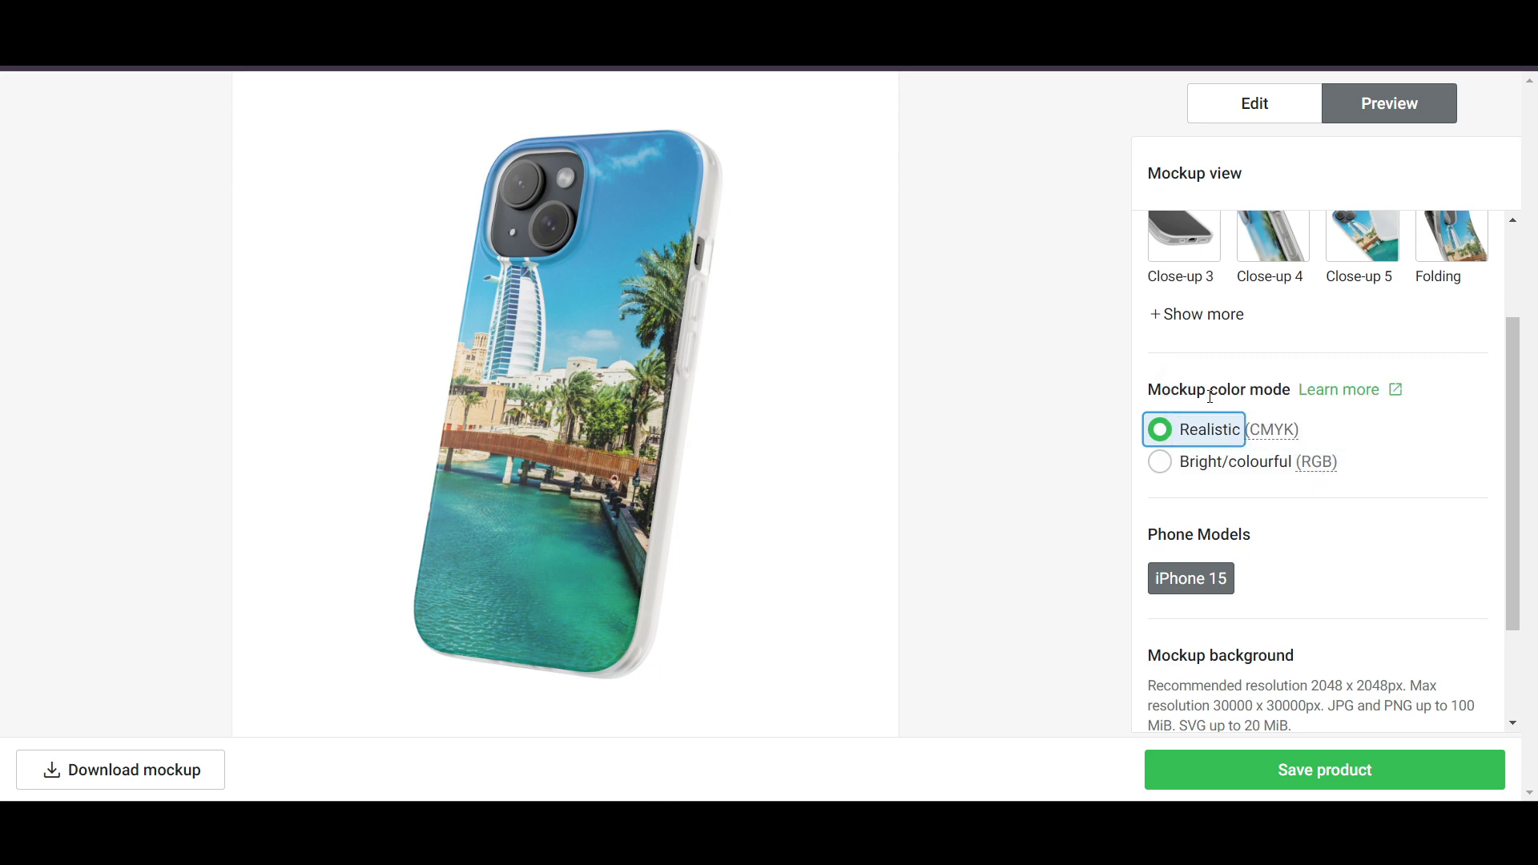
scroll(1210, 396, up, 2)
scroll(1193, 455, down, 4)
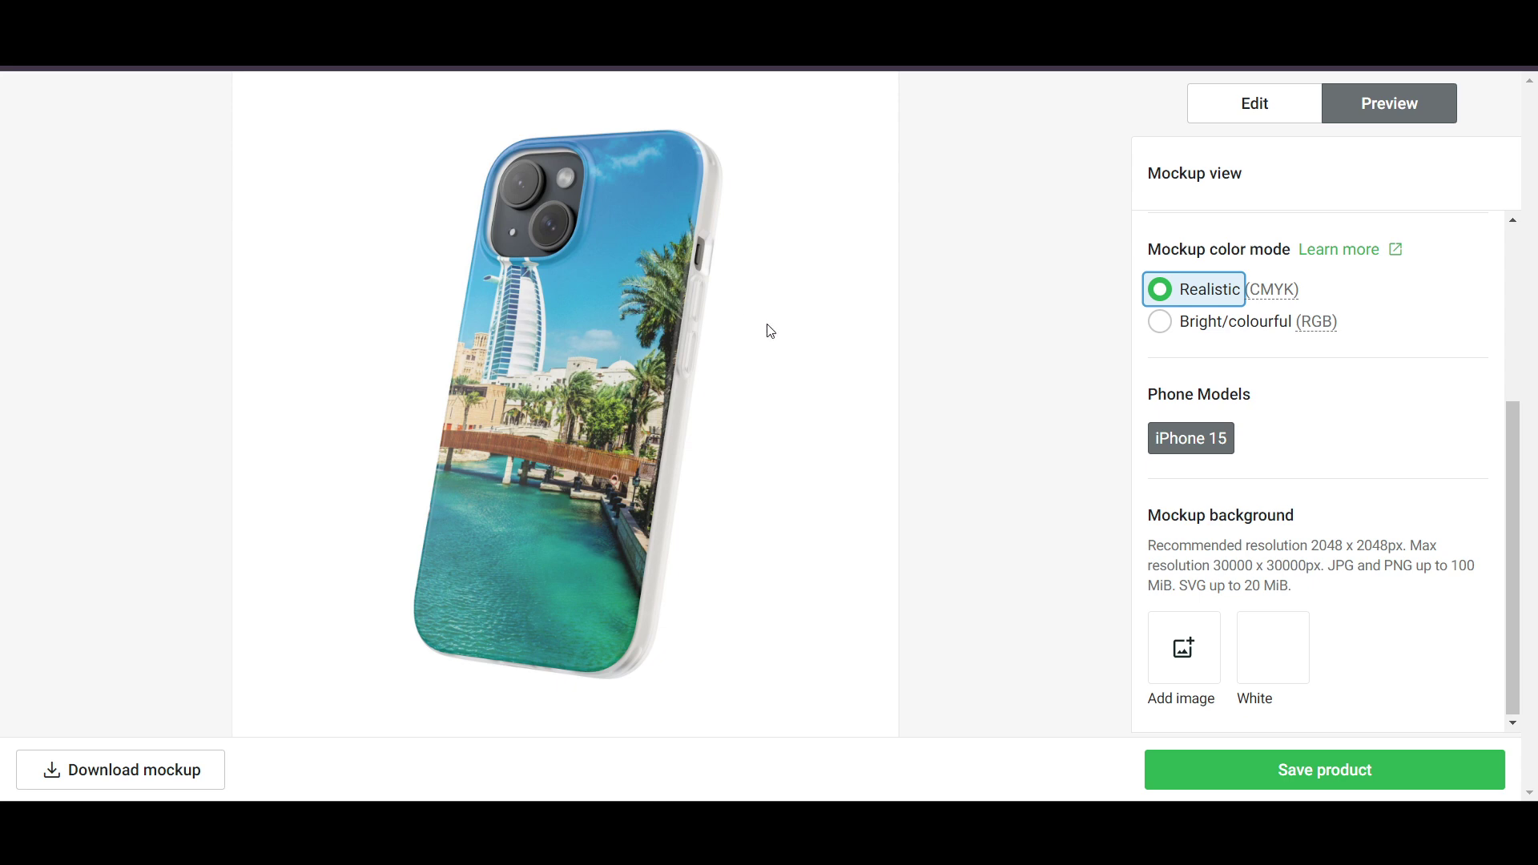
Save the canal-photo Flexi Case as a product, continue to publishing and launch a Pop-Up store.
click(1224, 763)
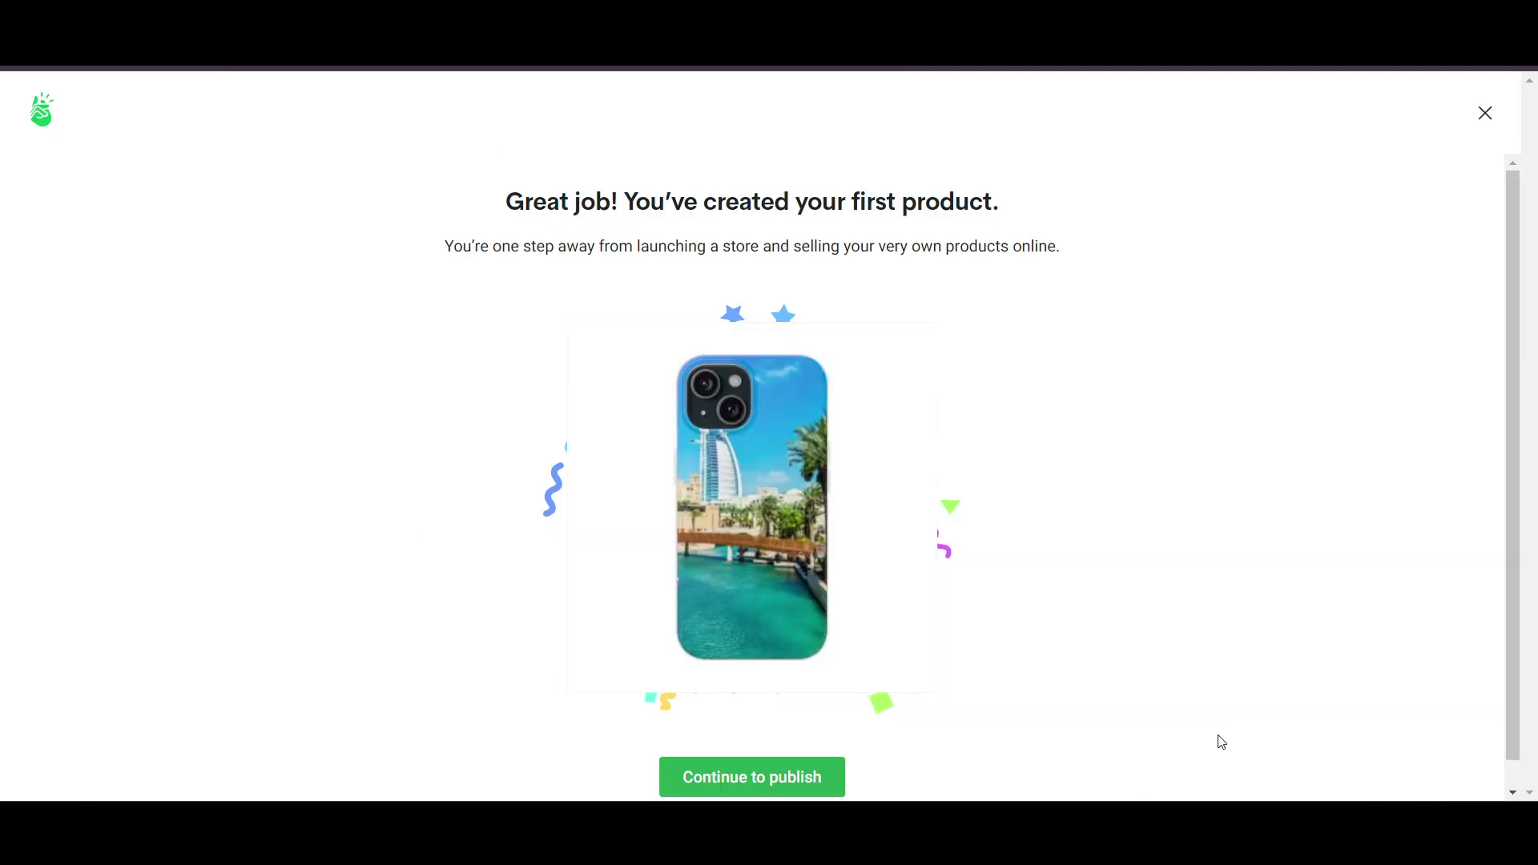
scroll(1221, 741, down, 1)
click(792, 752)
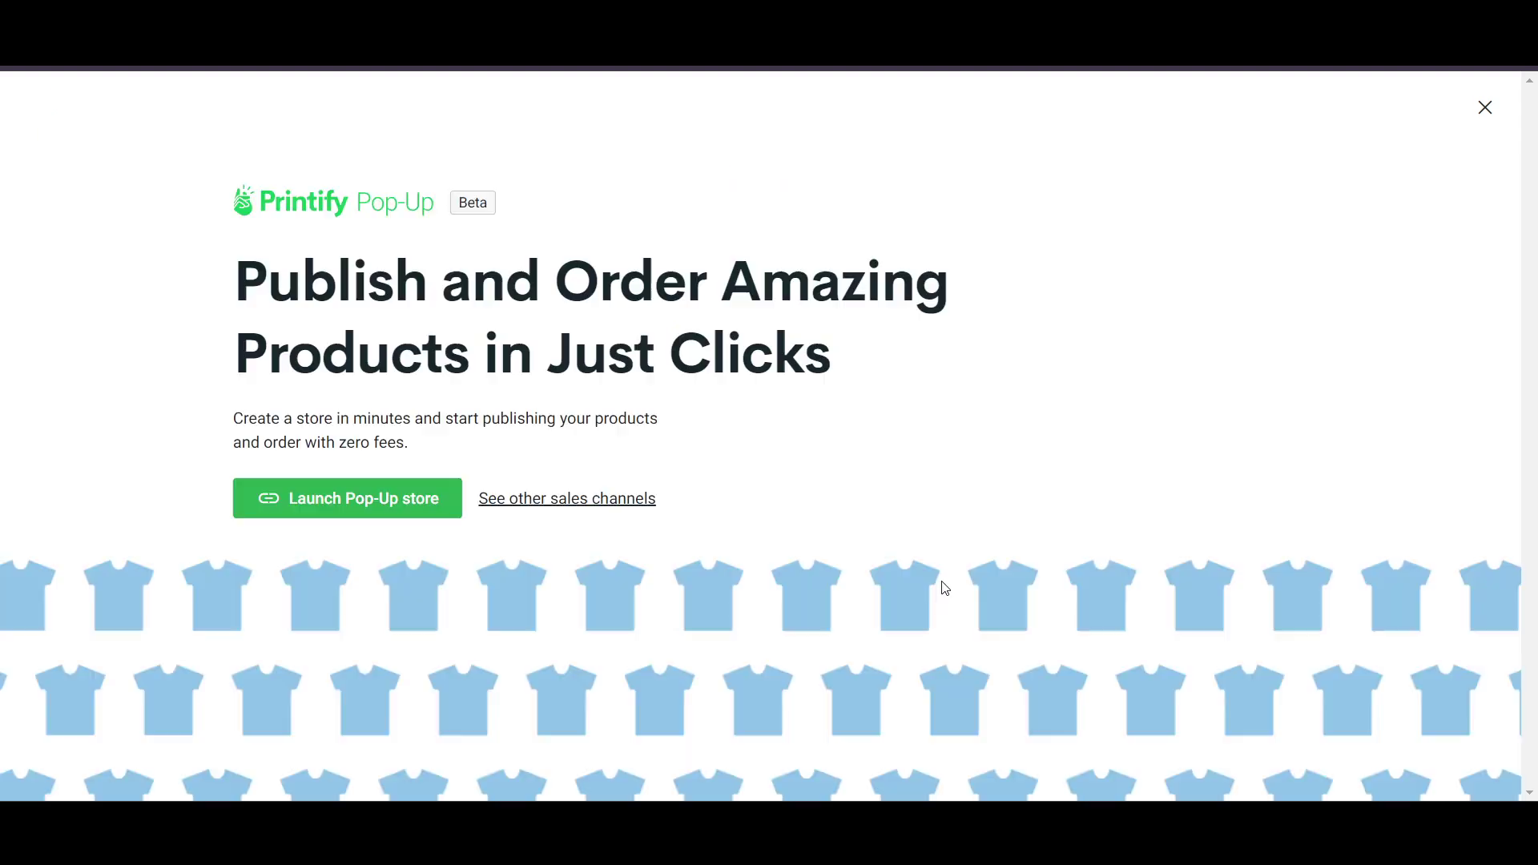
click(377, 511)
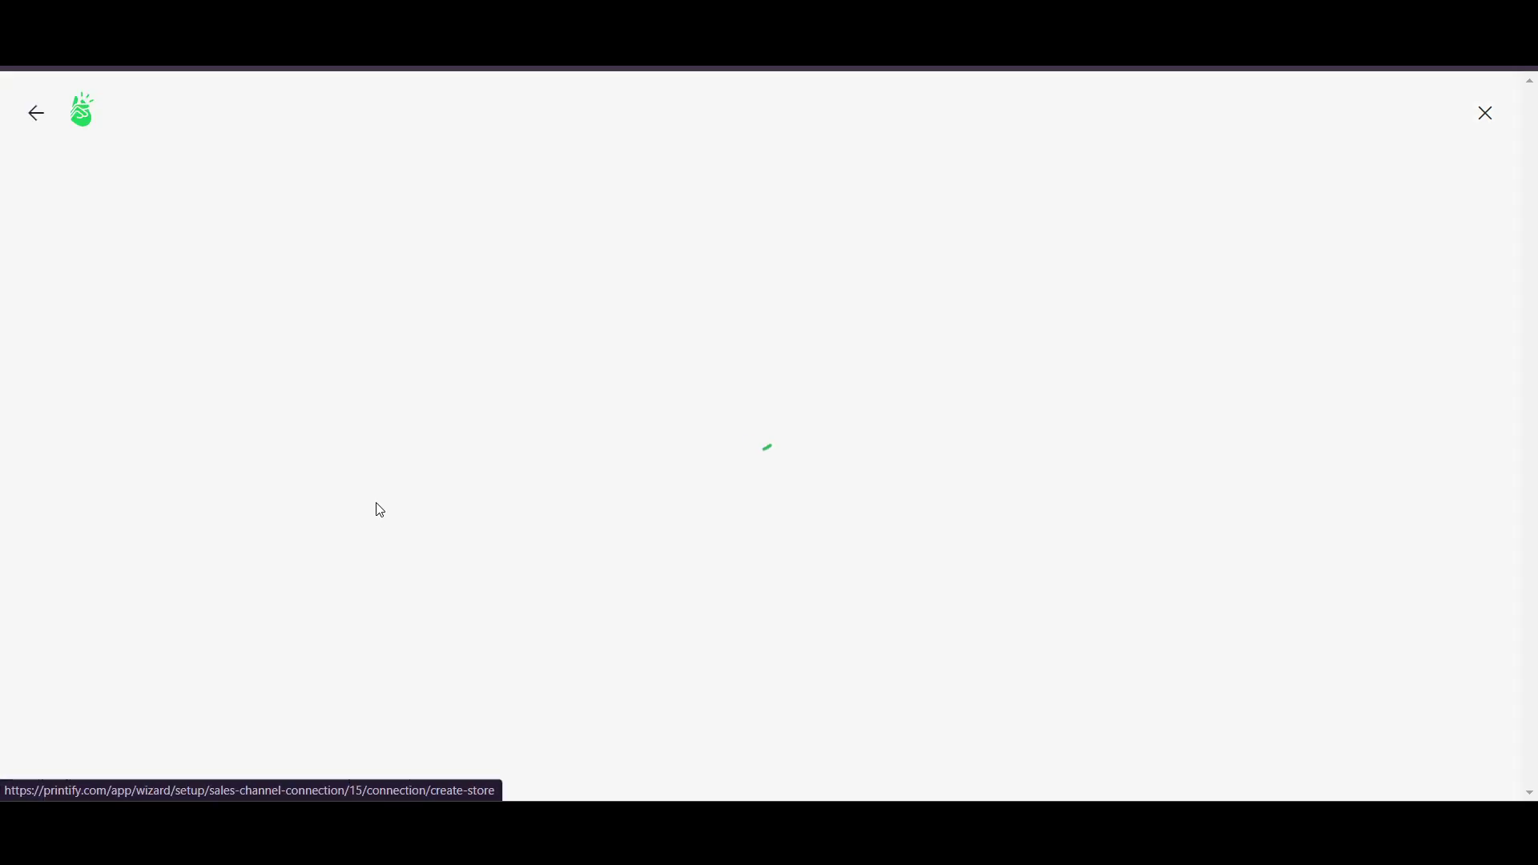
Start typing a Pop-Up store name, then go back to the sales channel chooser.
scroll(376, 480, down, 2)
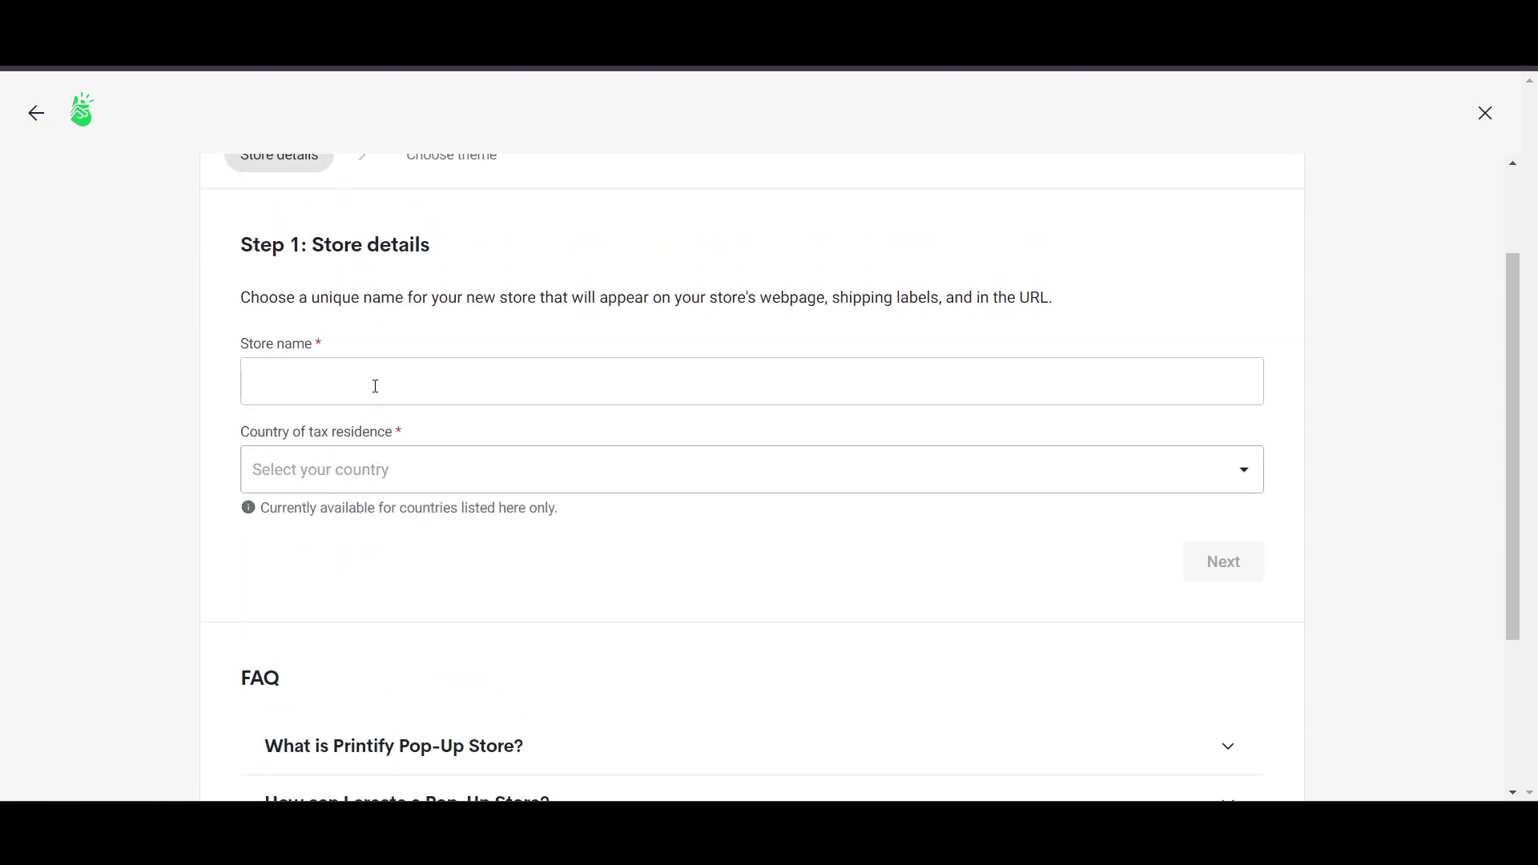
click(366, 400)
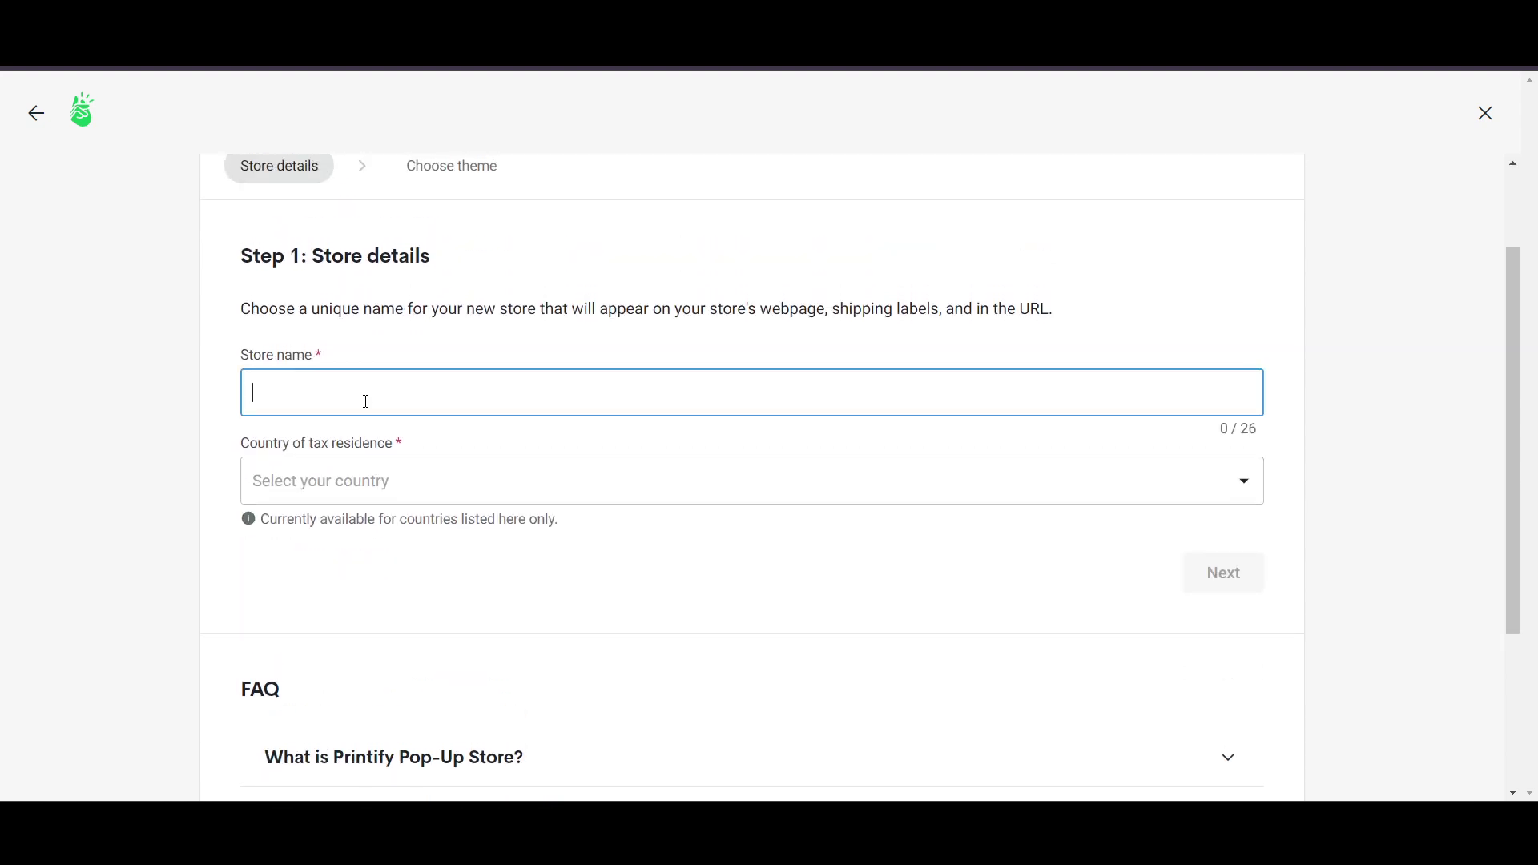
text(Phone Mna)
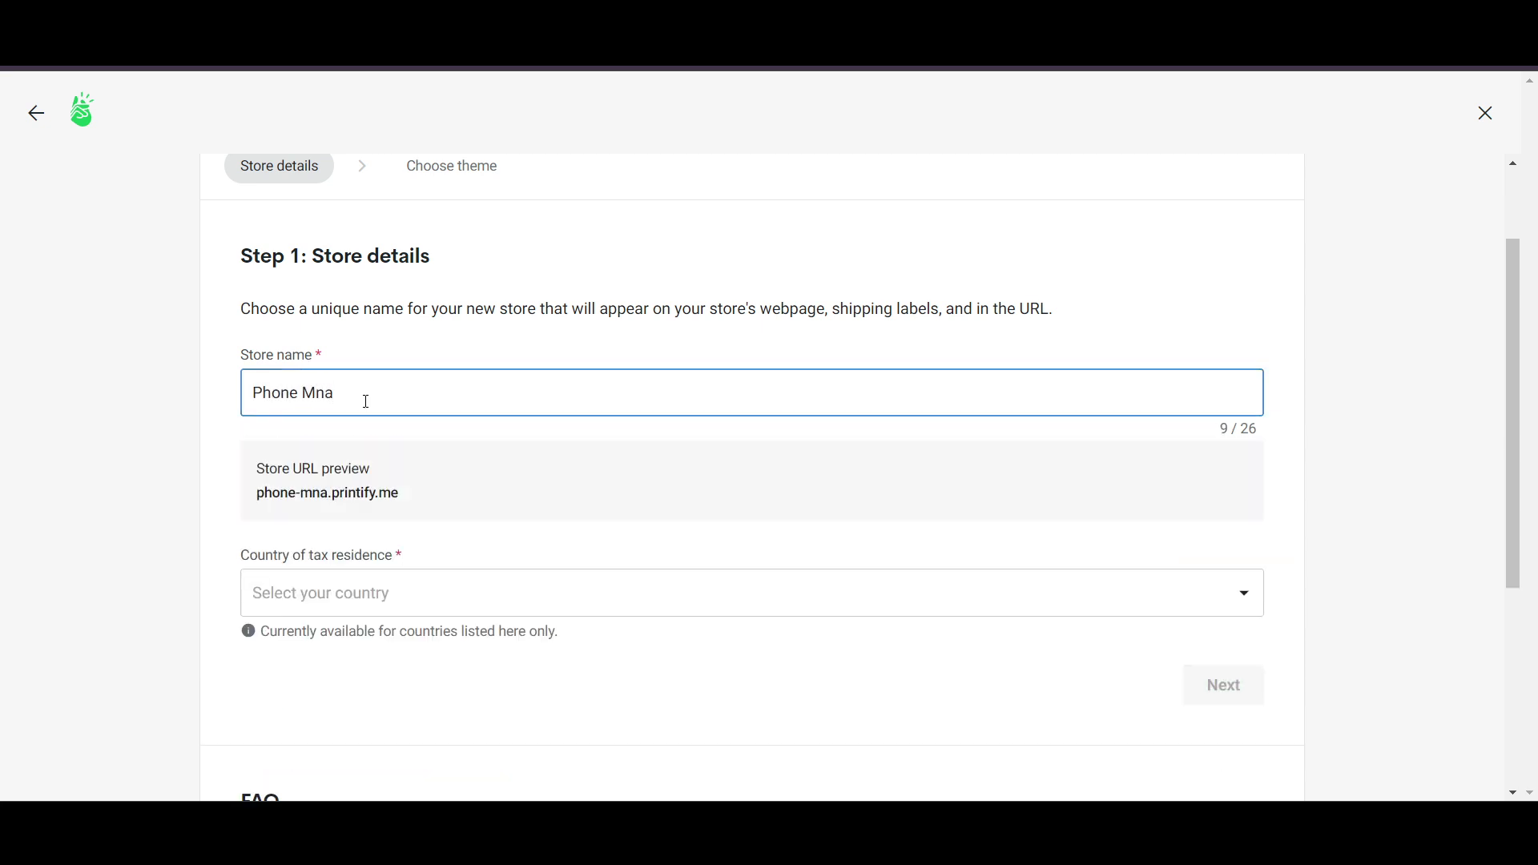
key(BackSpace)
key(BackSpace)
text(an)
scroll(366, 401, down, 3)
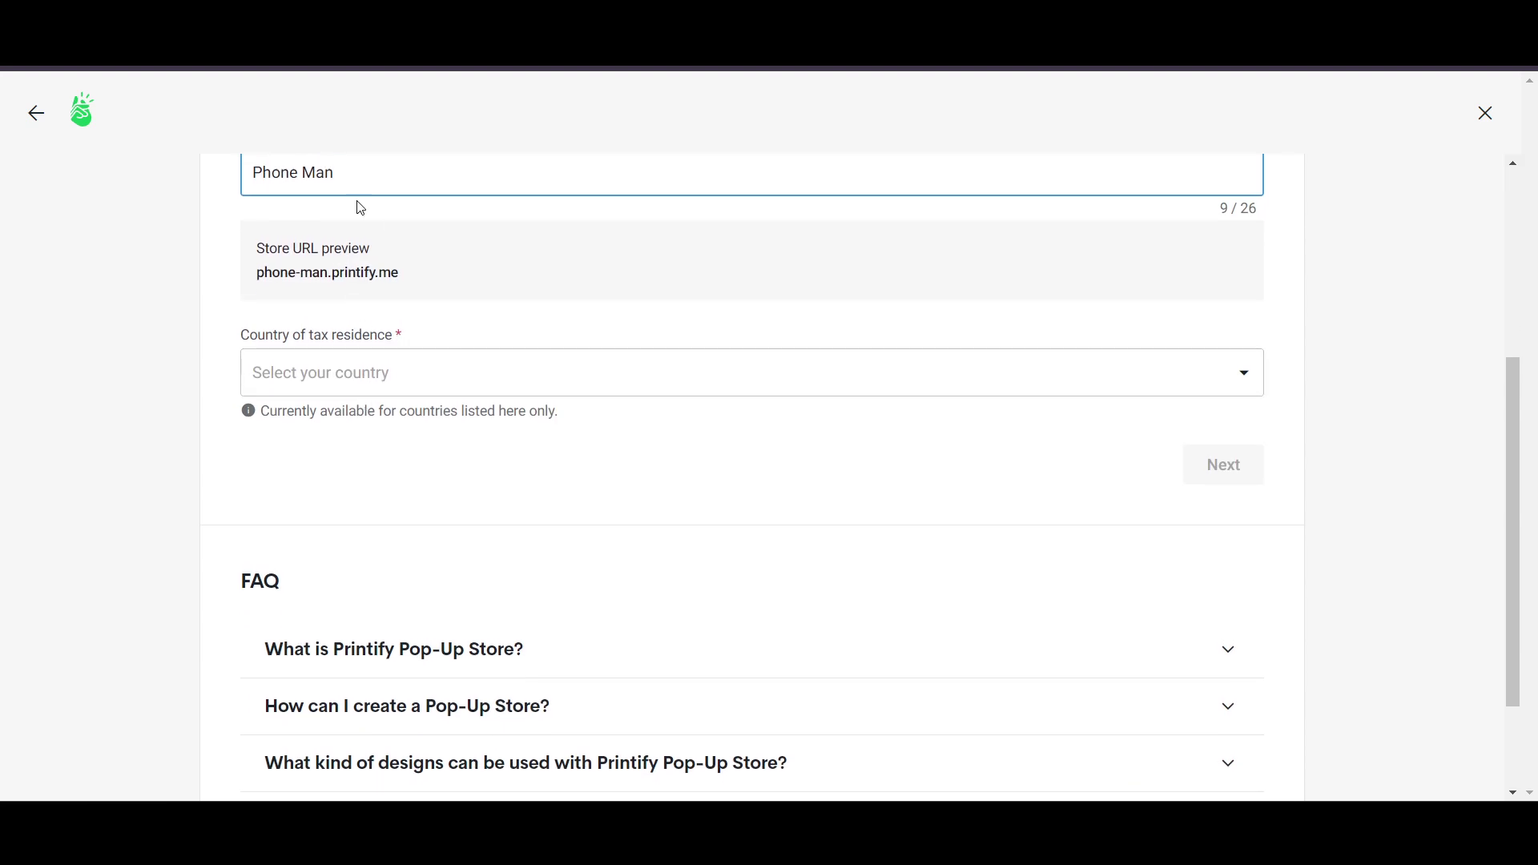
scroll(360, 208, up, 2)
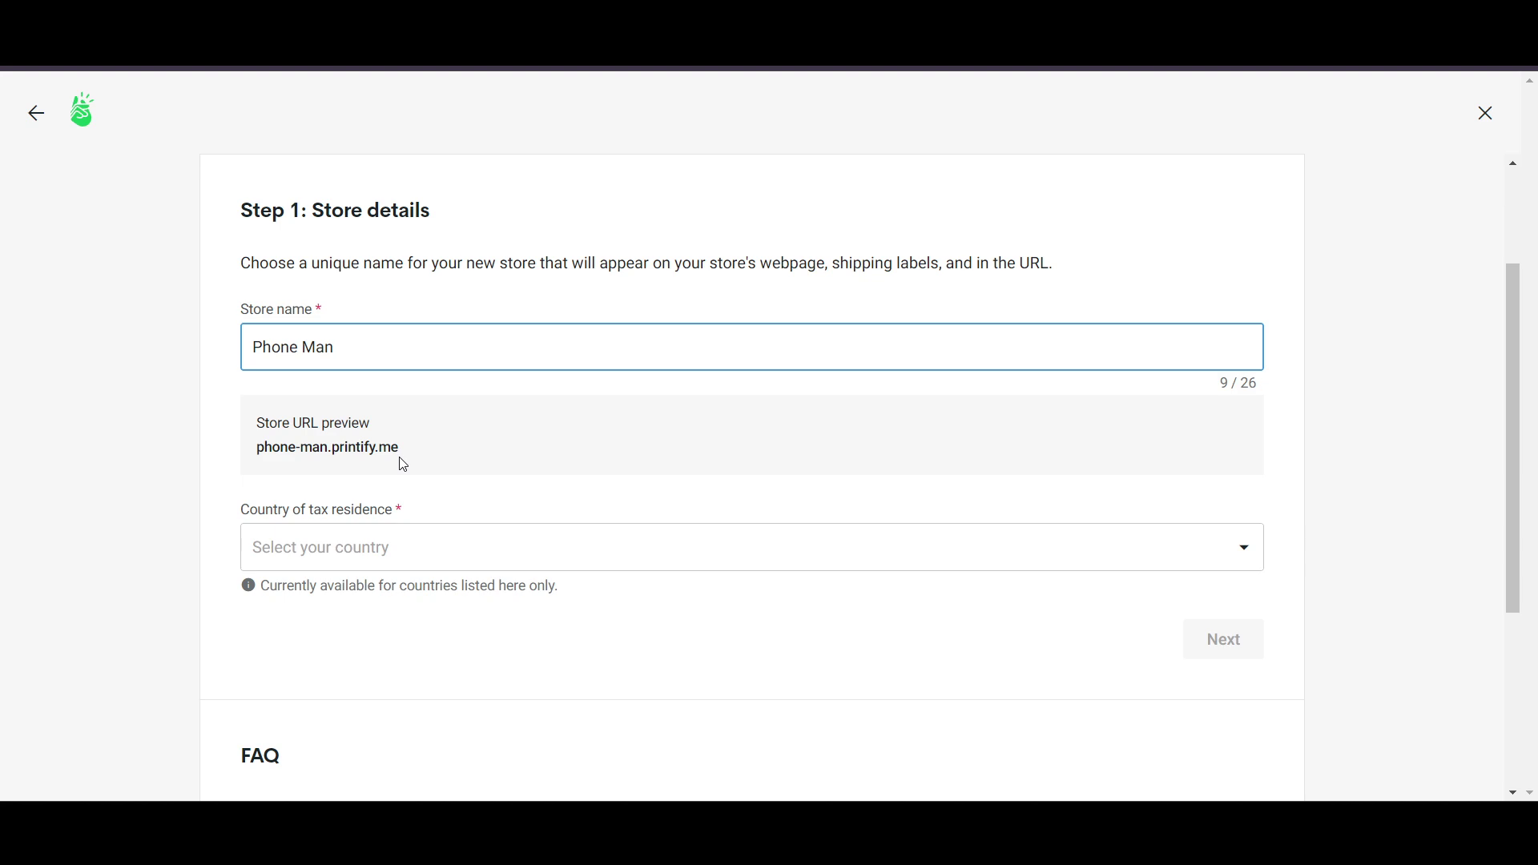
click(37, 115)
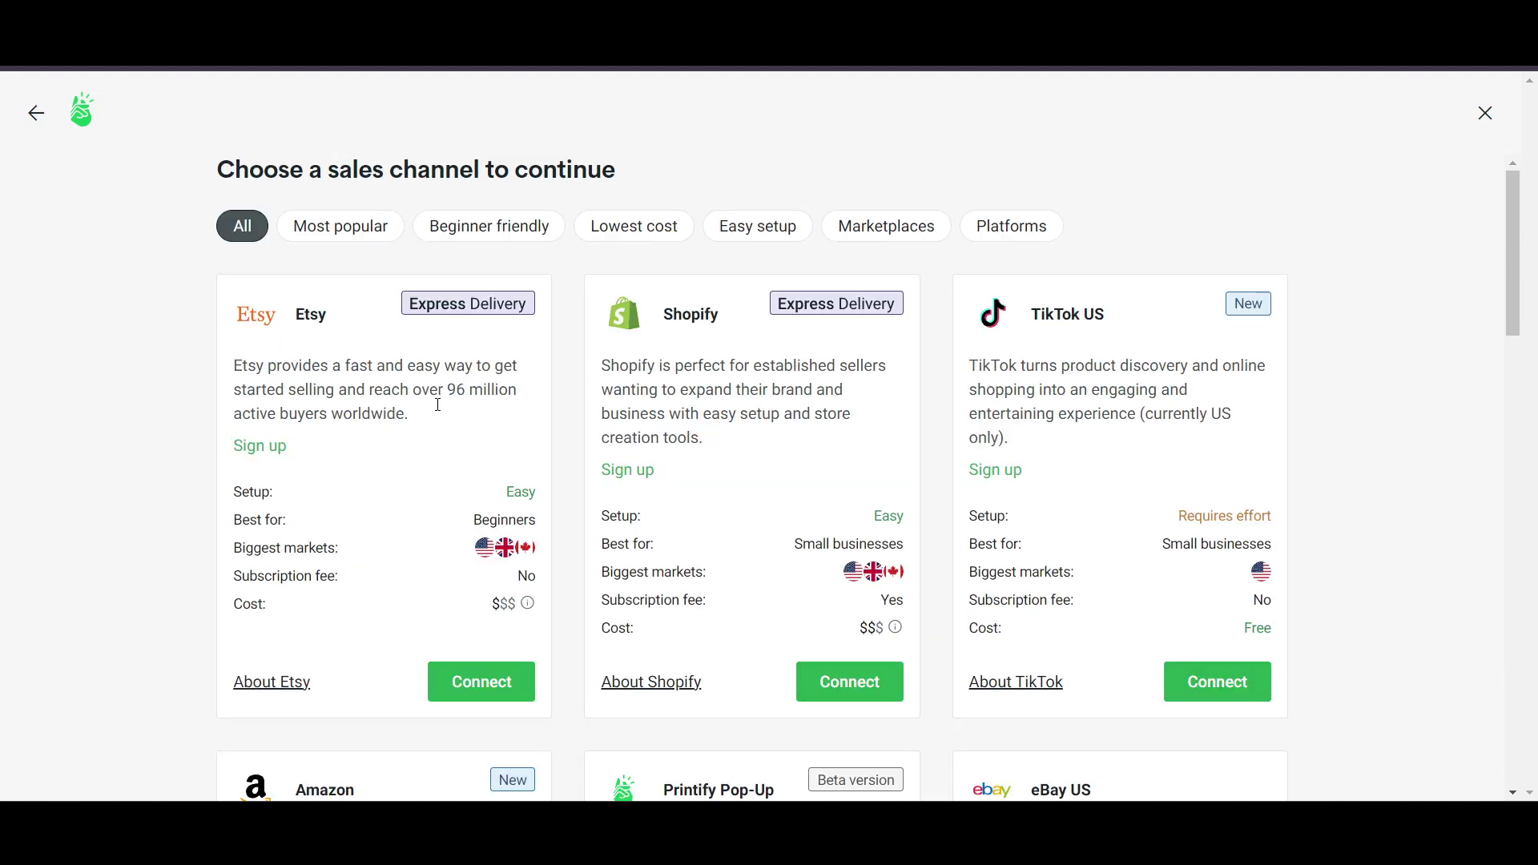
Compare the Etsy, Shopify and TikTok US channel cards and choose to connect Shopify.
scroll(439, 405, down, 1)
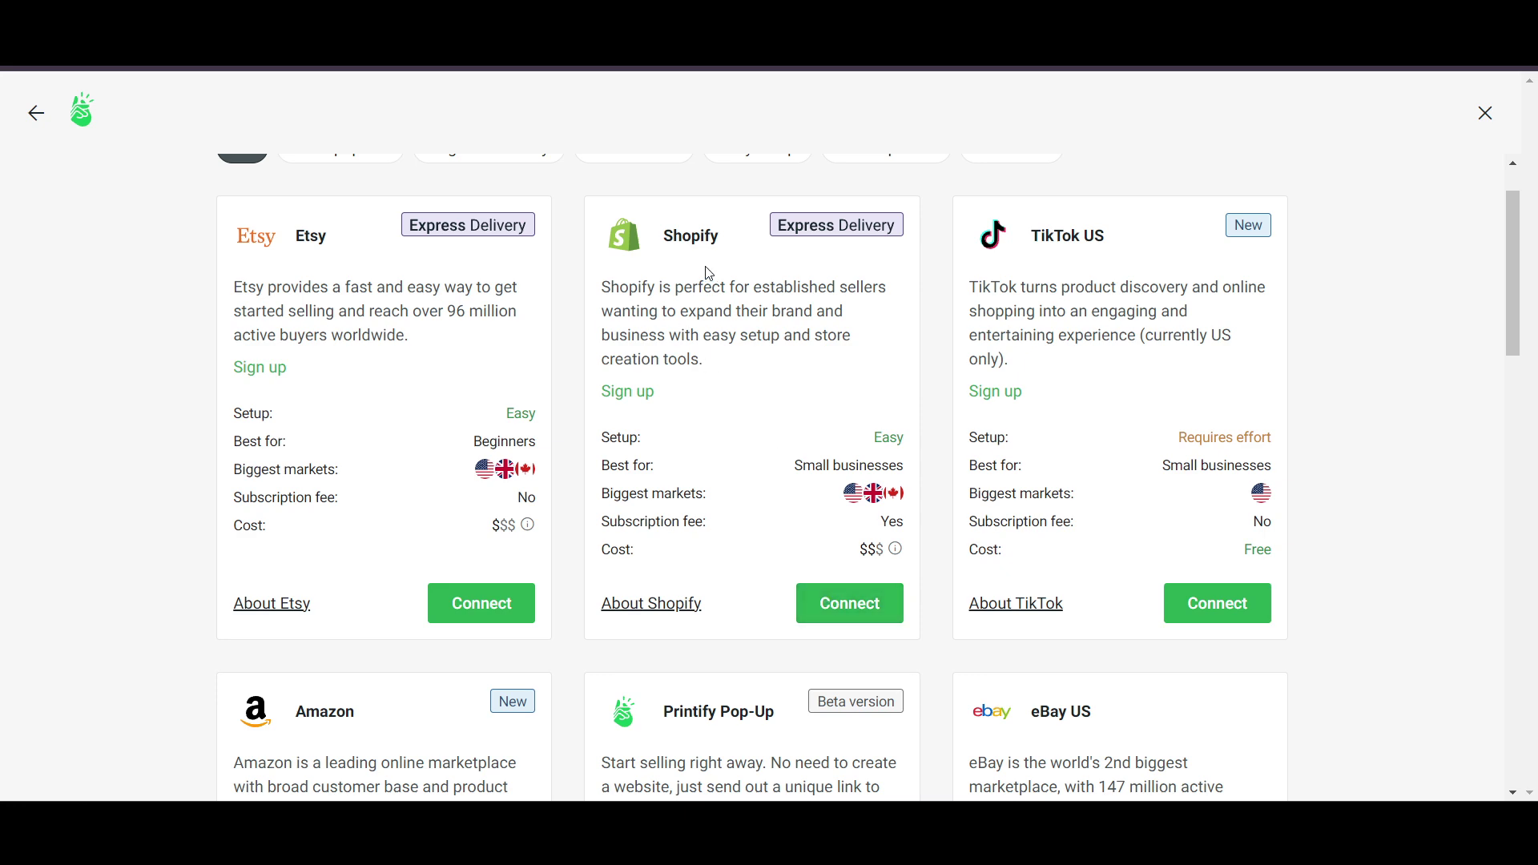
scroll(388, 319, down, 5)
scroll(363, 314, up, 6)
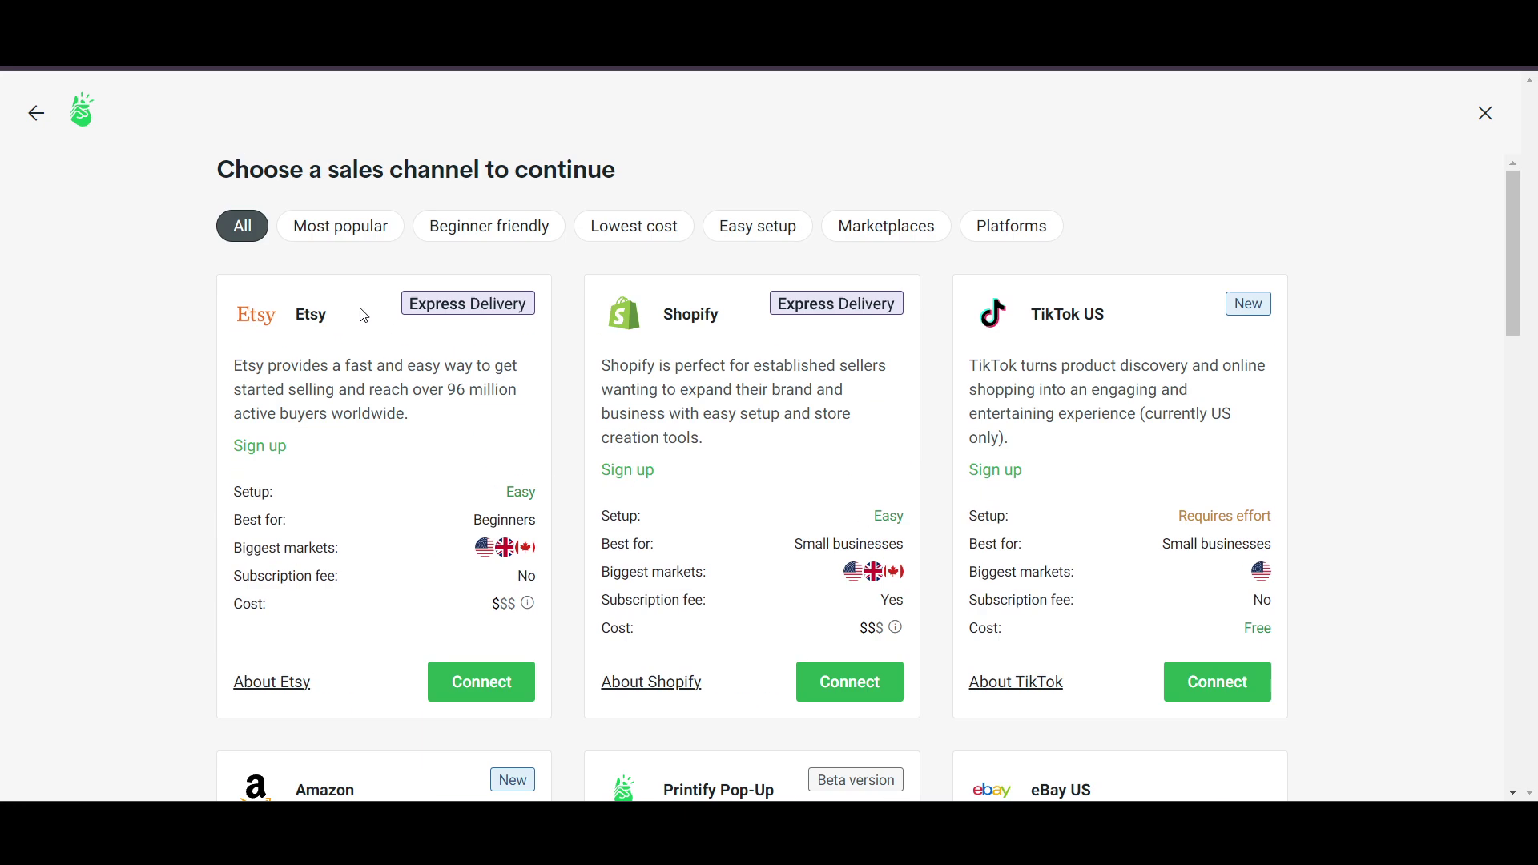
scroll(1377, 470, down, 1)
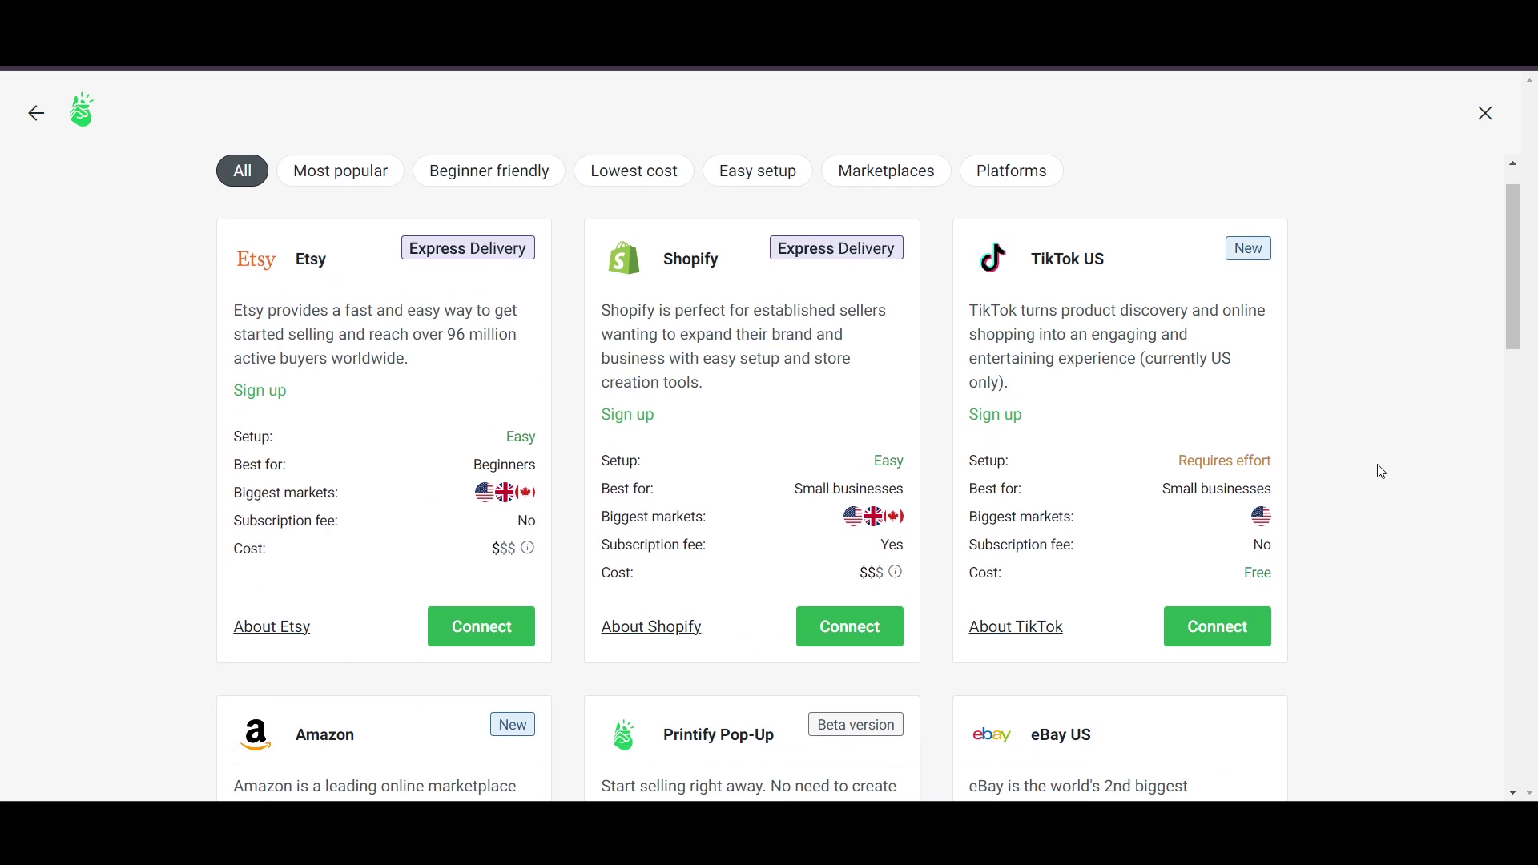
scroll(385, 349, down, 5)
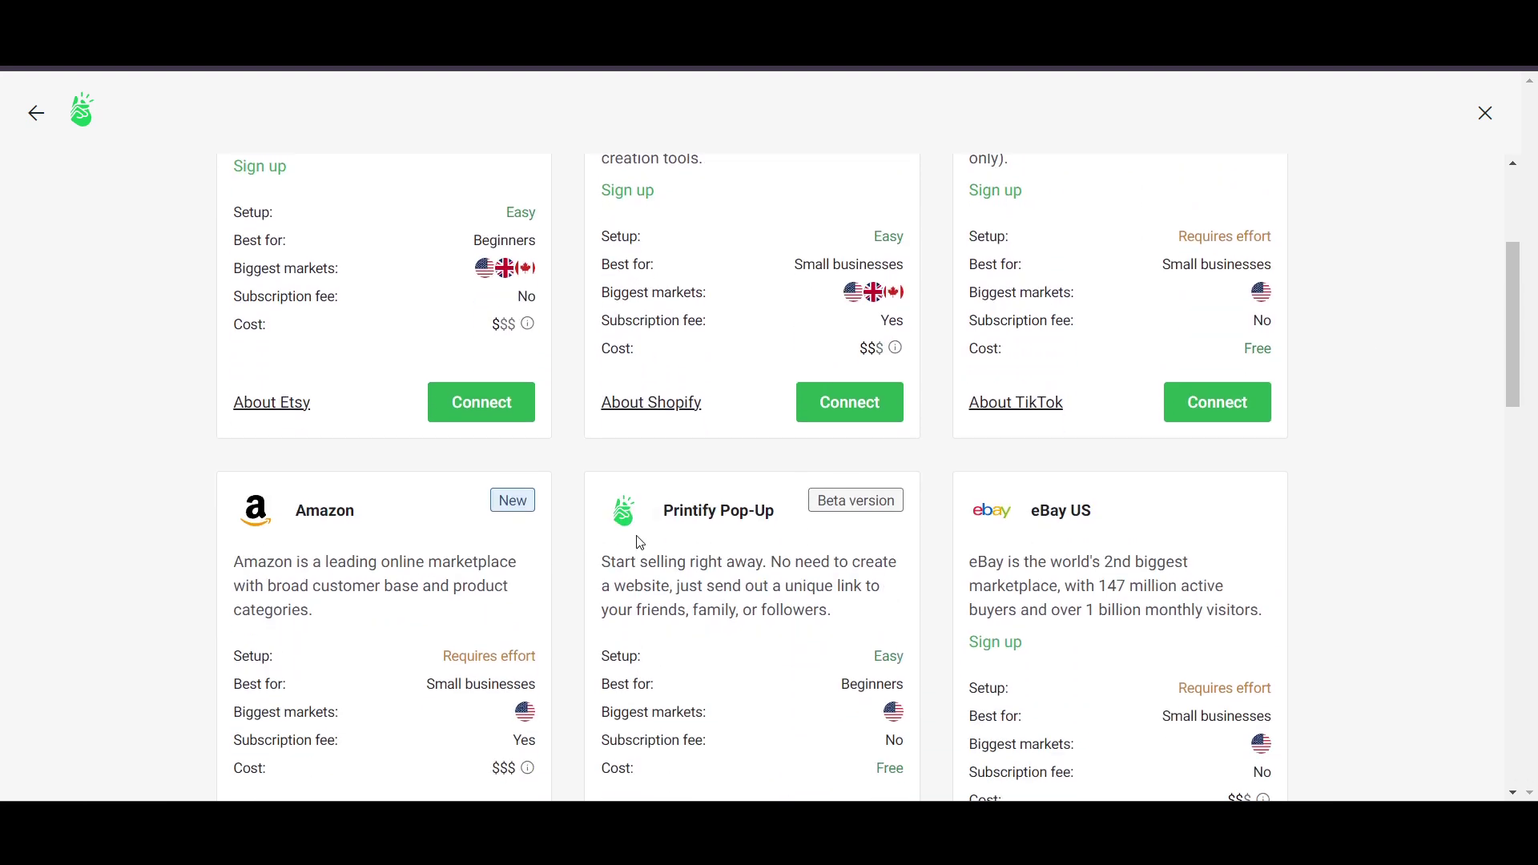
scroll(1094, 487, down, 1)
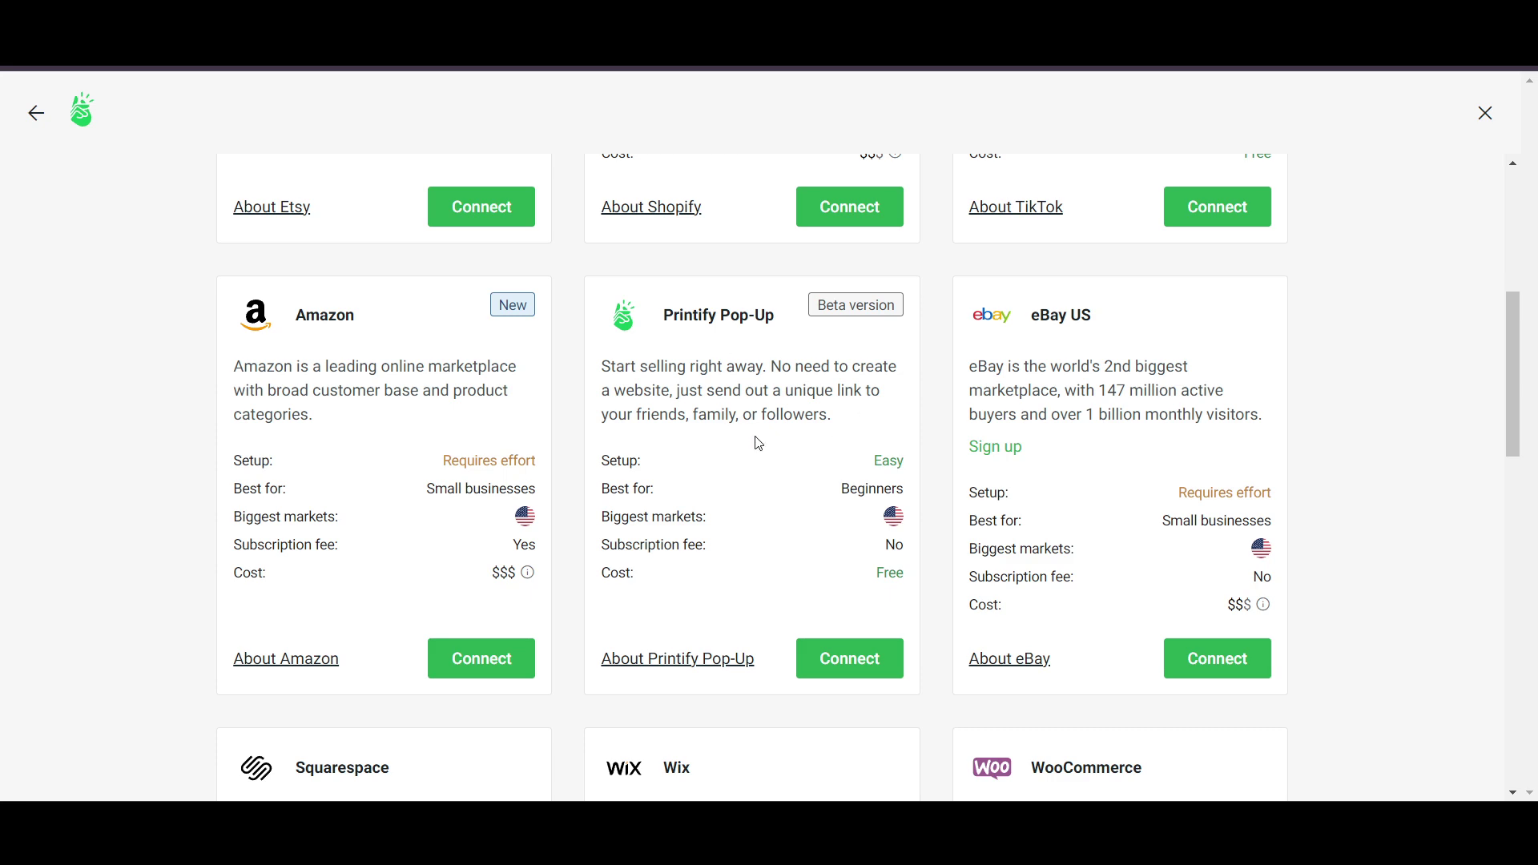
scroll(758, 443, up, 1)
scroll(733, 351, down, 3)
scroll(758, 549, up, 9)
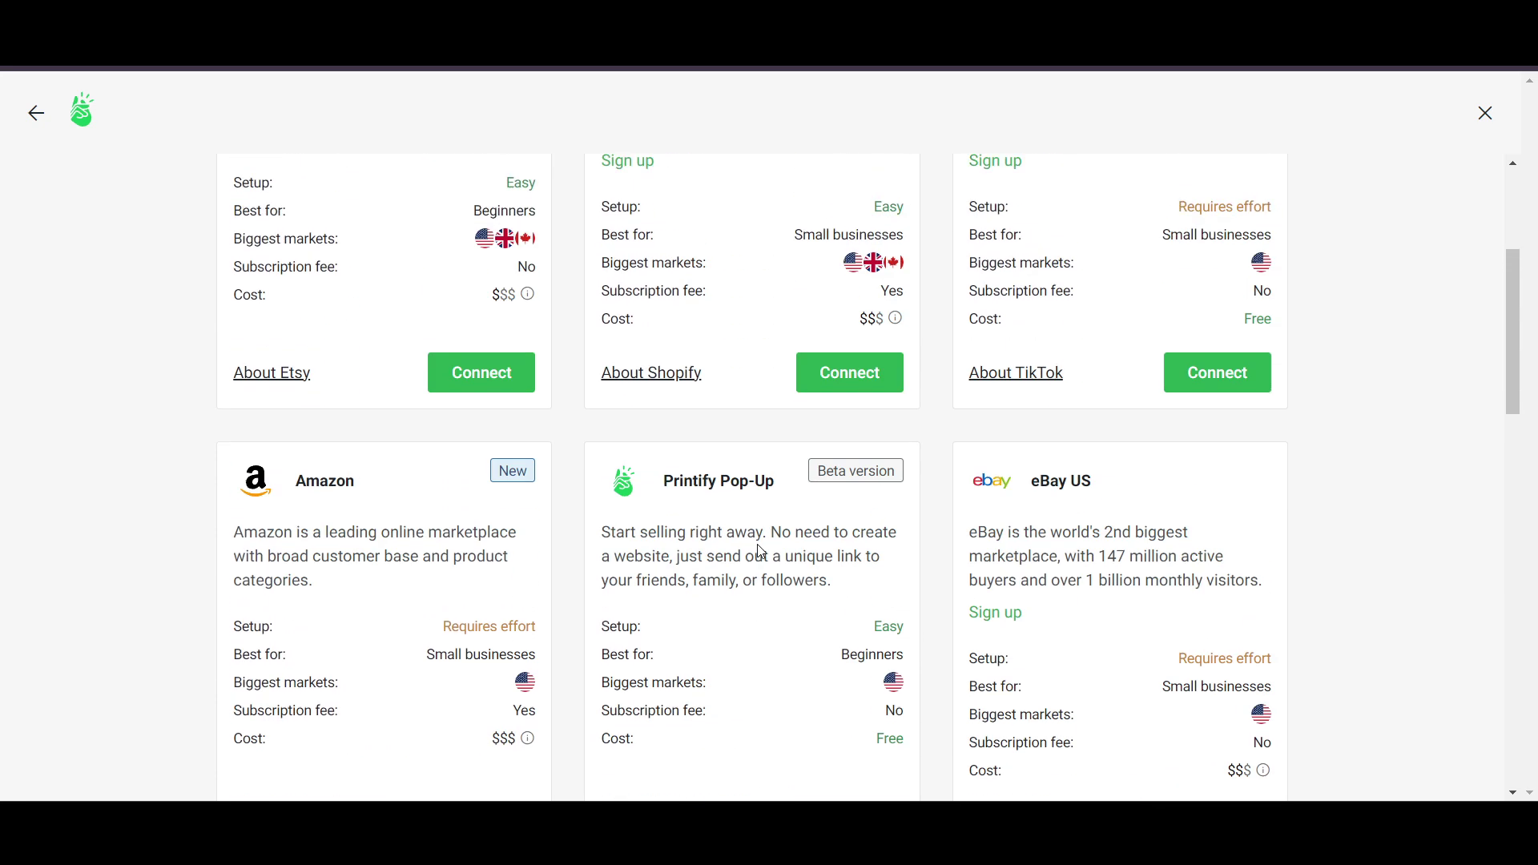
scroll(708, 296, down, 7)
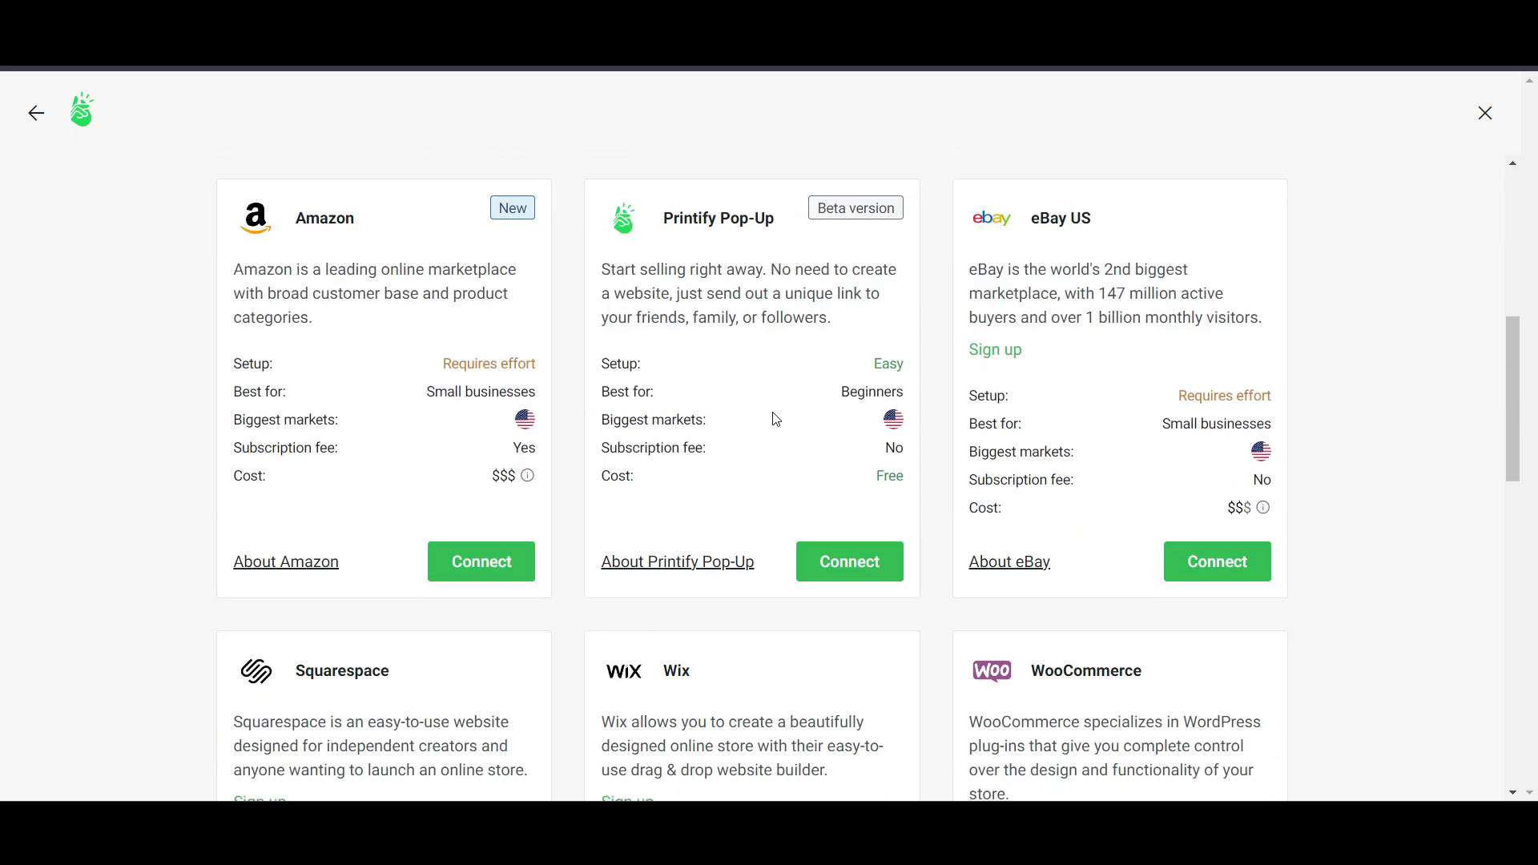
scroll(733, 433, down, 2)
scroll(734, 435, down, 1)
scroll(734, 435, up, 4)
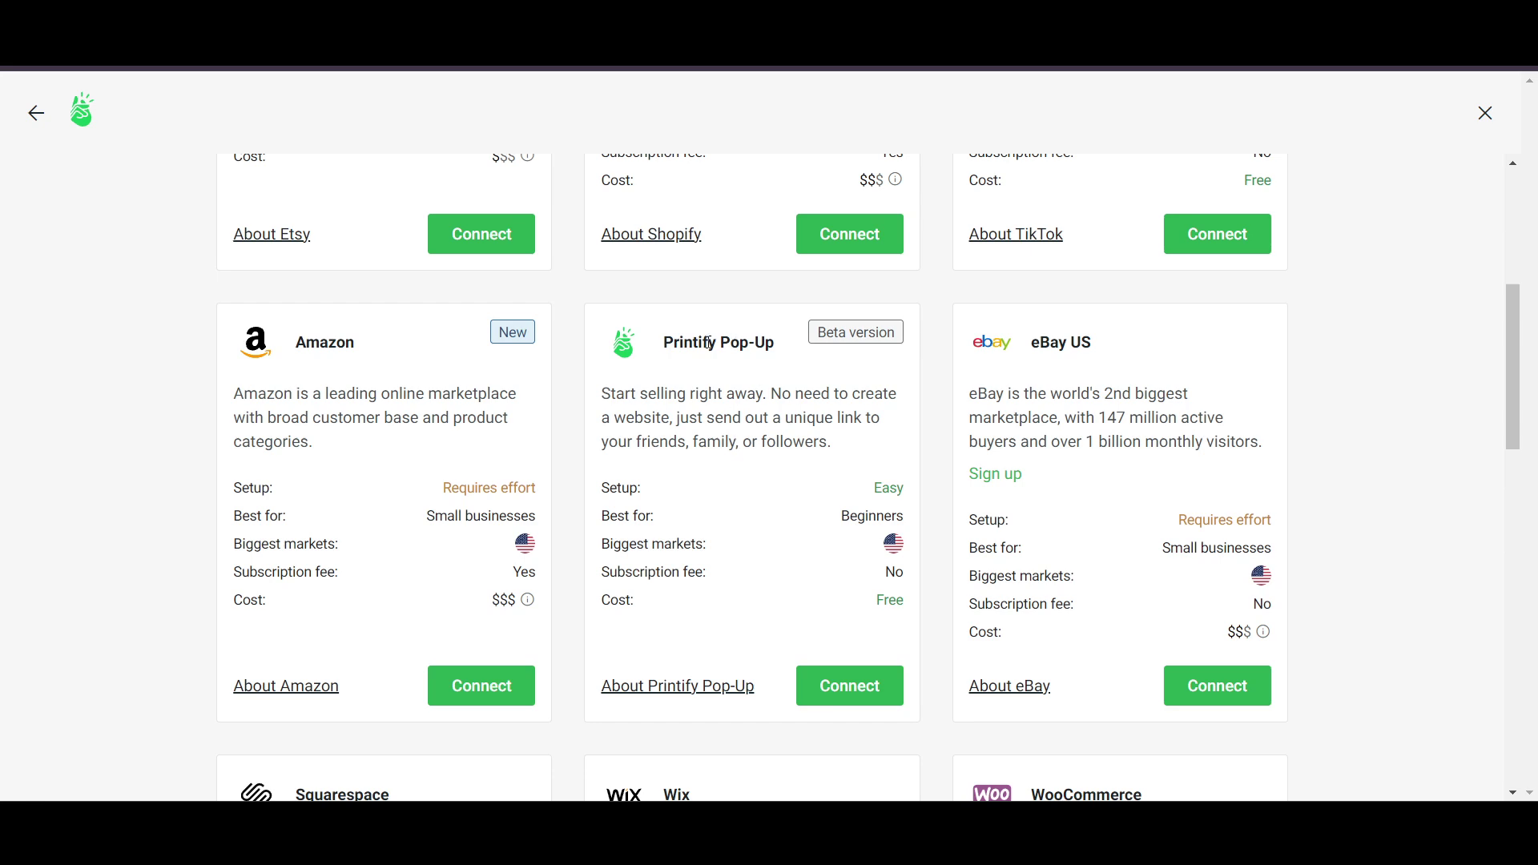
scroll(787, 590, down, 1)
scroll(787, 590, down, 1)
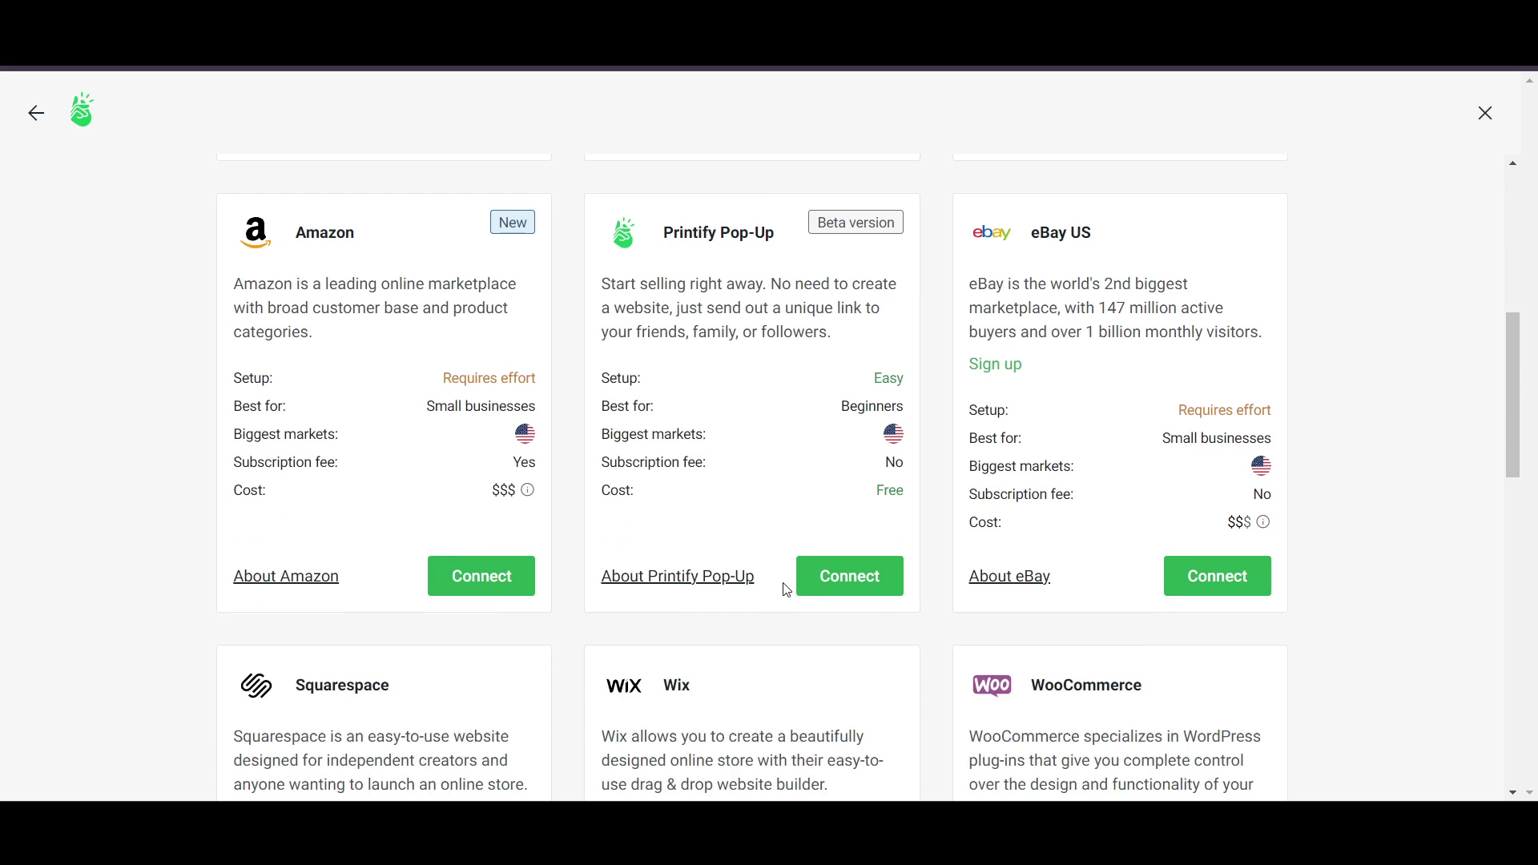
scroll(787, 591, up, 2)
scroll(787, 590, down, 5)
scroll(787, 591, up, 5)
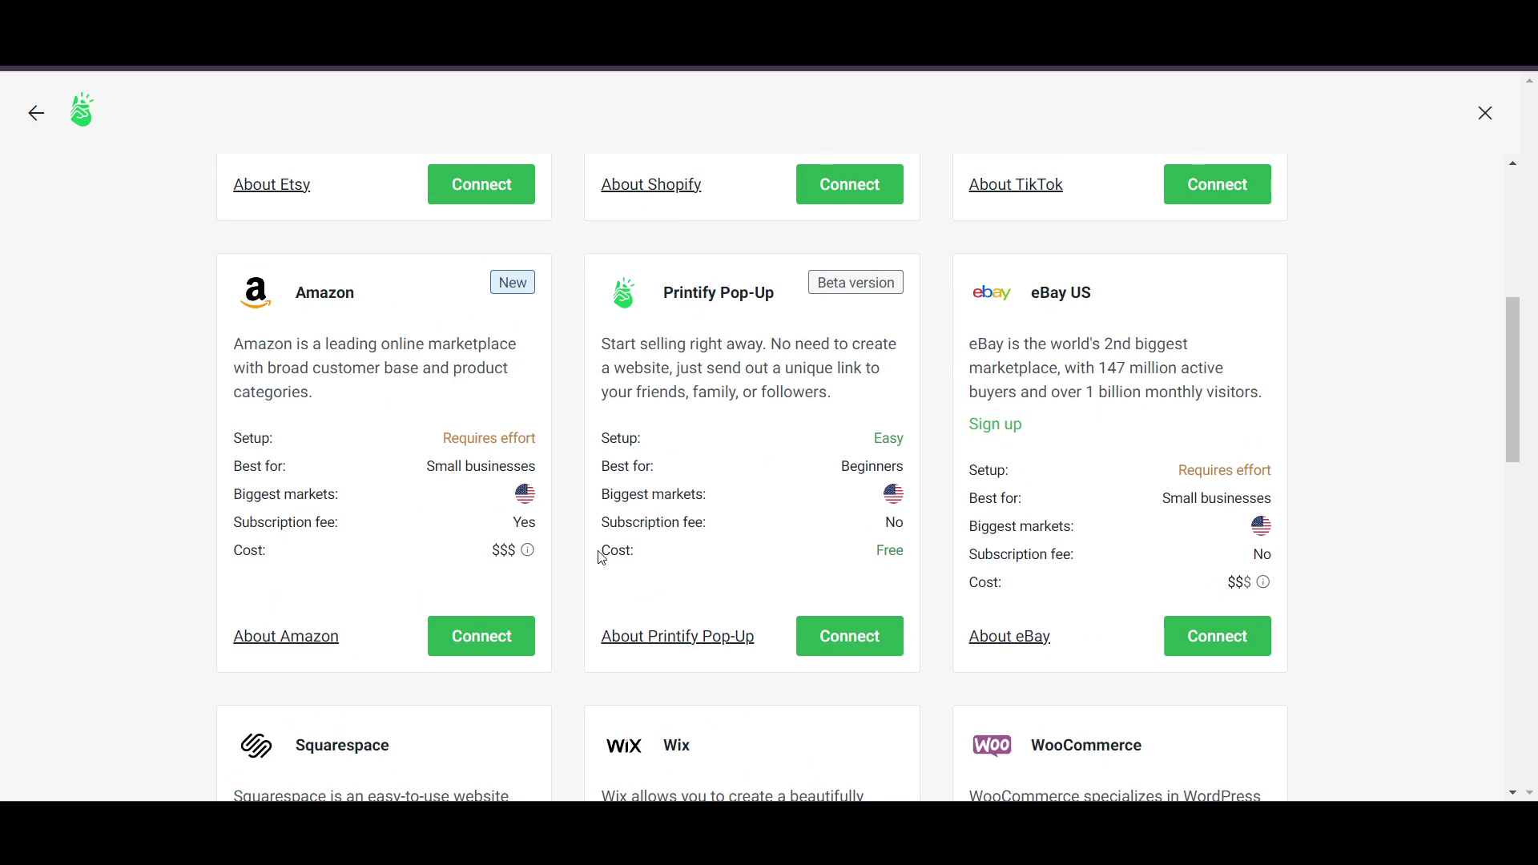
scroll(735, 538, up, 3)
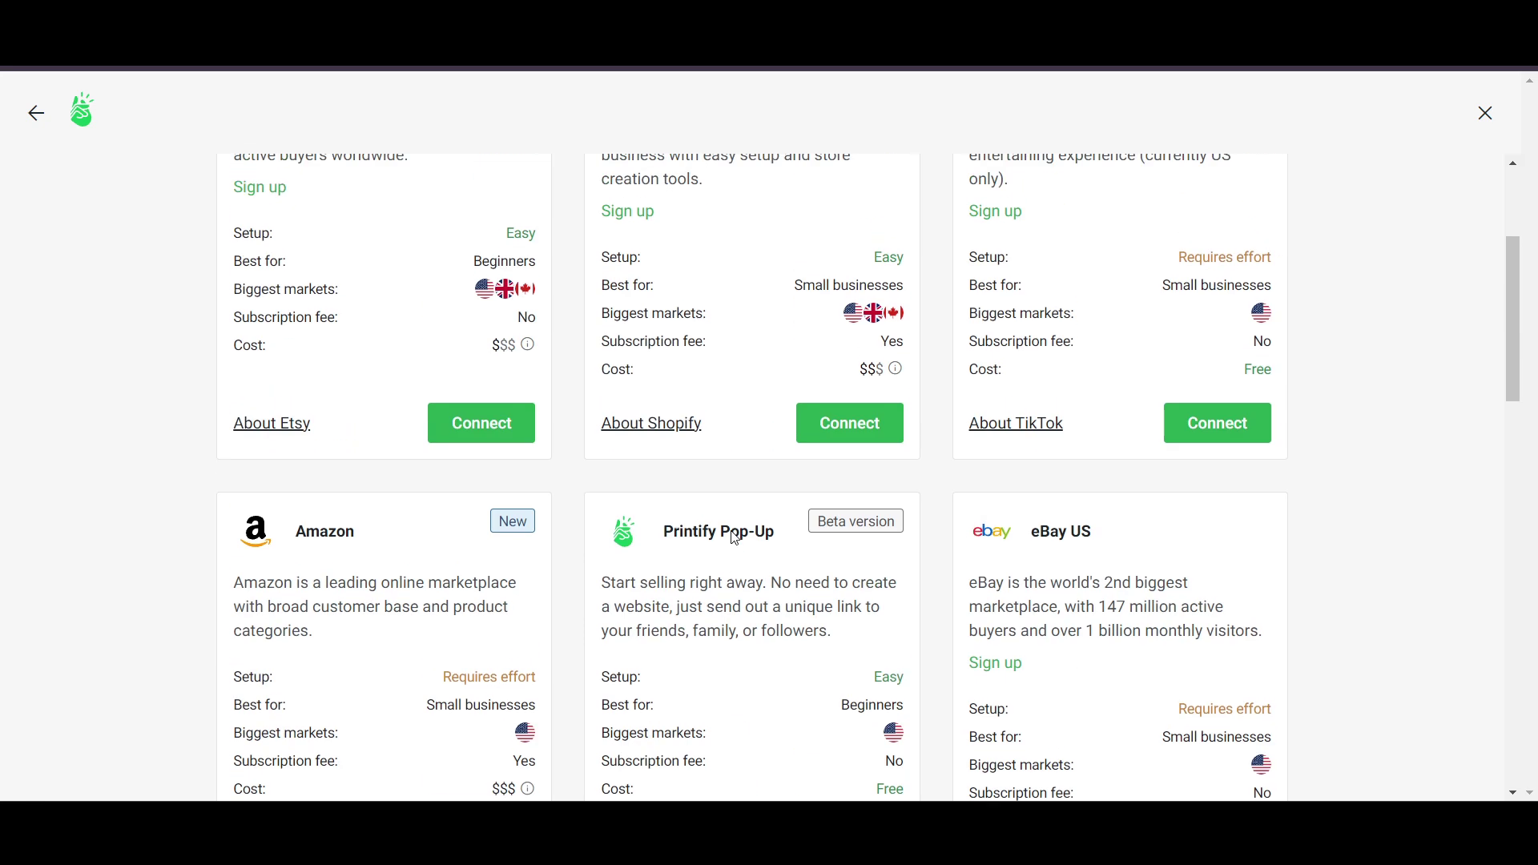
scroll(837, 378, up, 2)
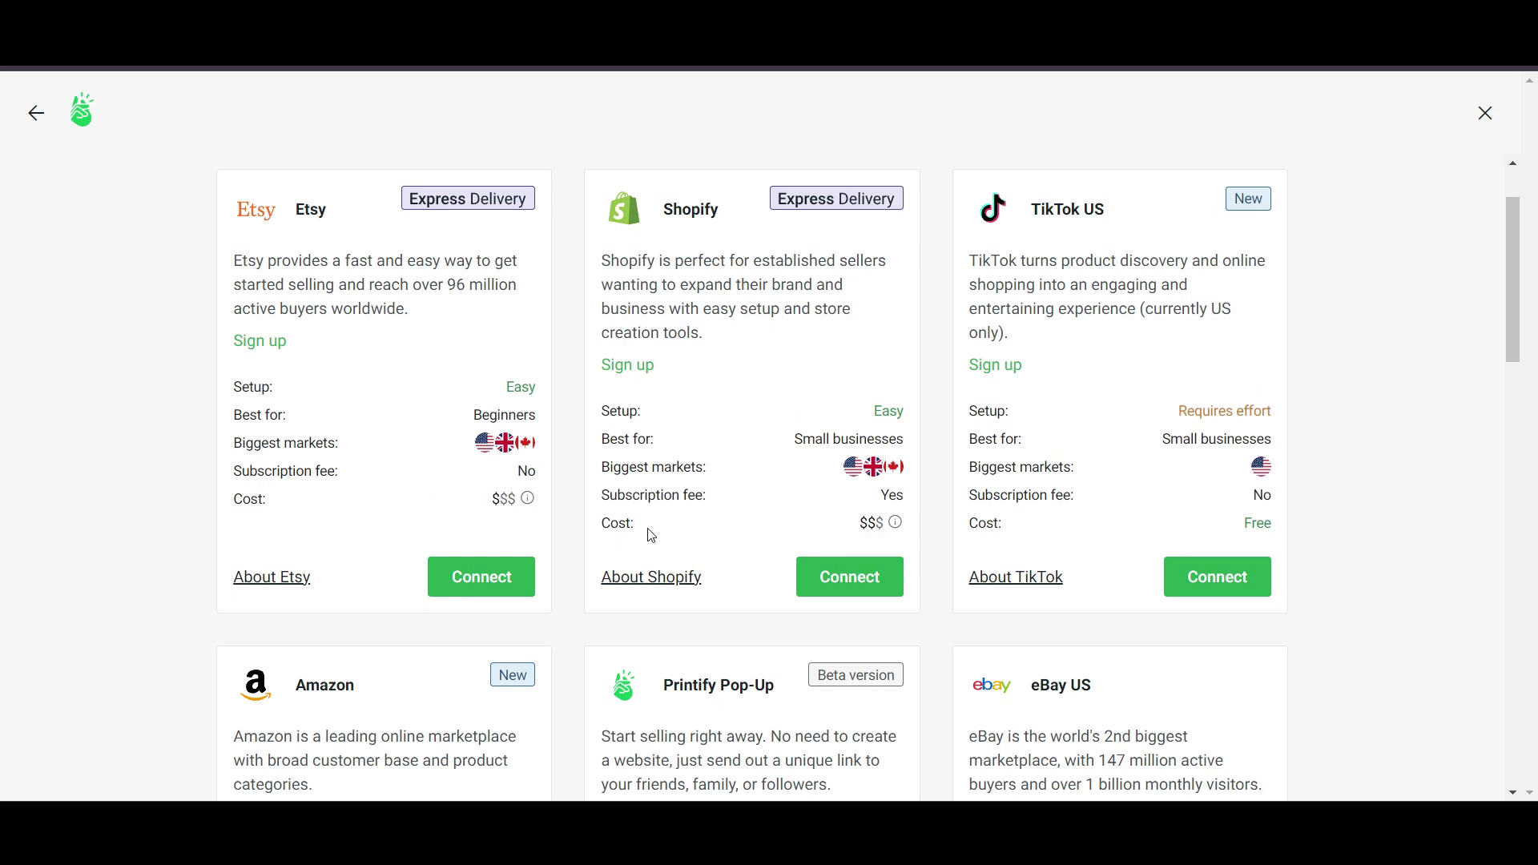
scroll(651, 535, down, 20)
scroll(651, 535, up, 20)
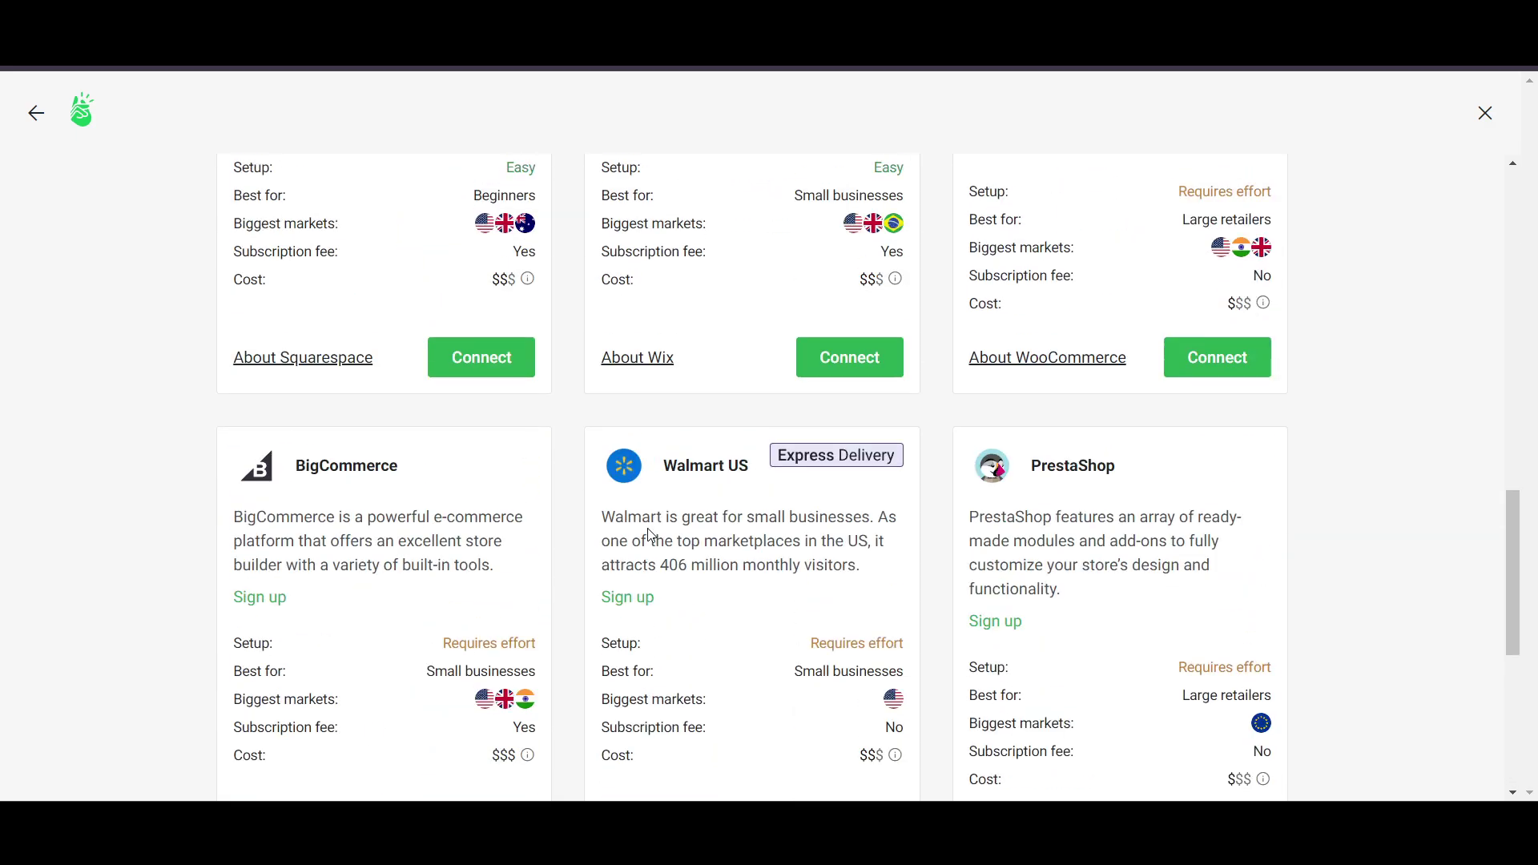
scroll(708, 566, down, 1)
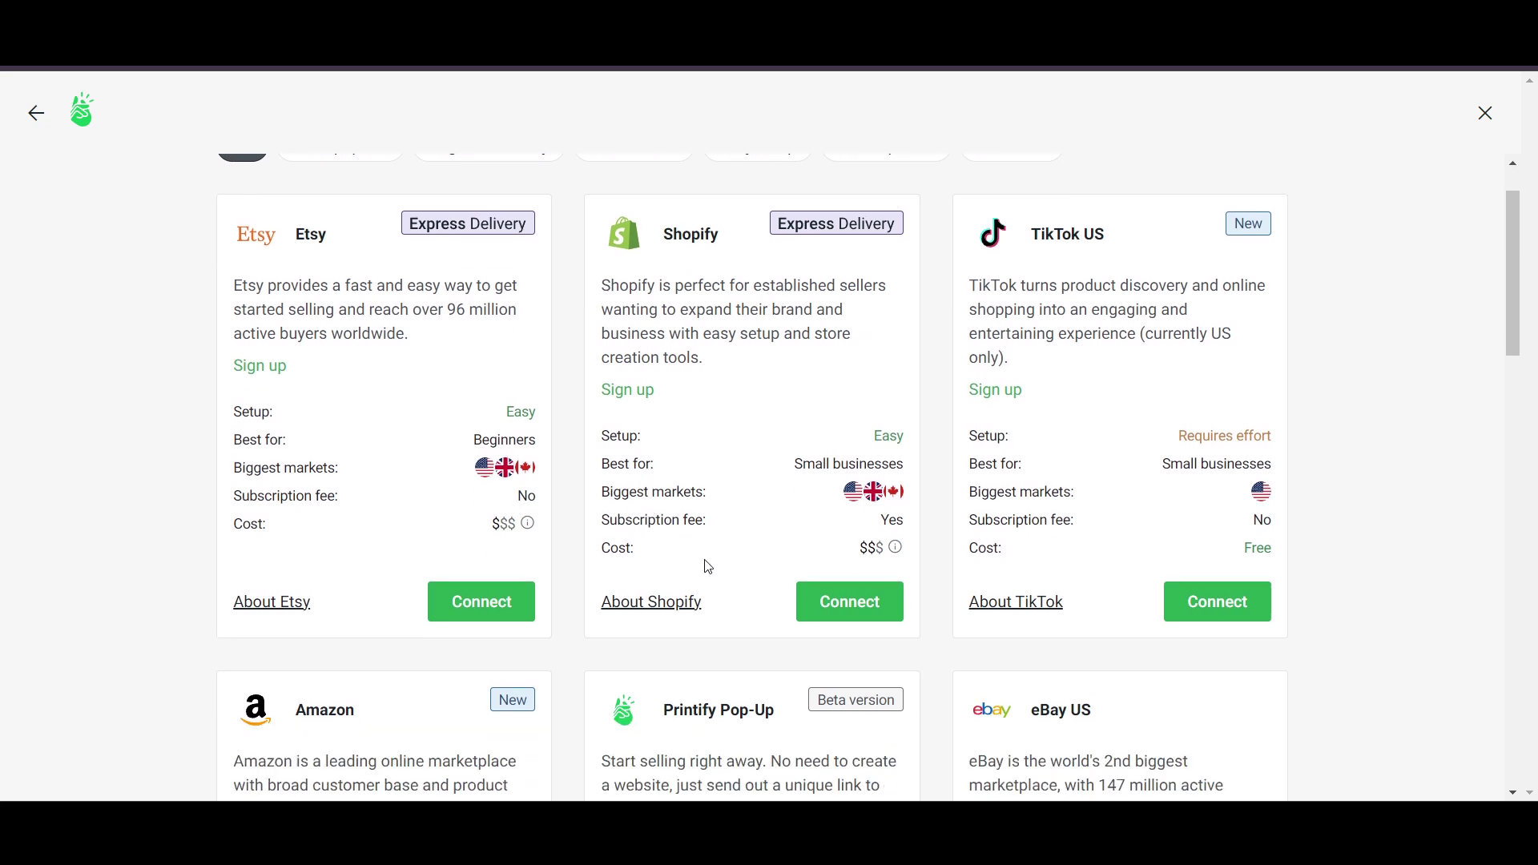
click(850, 602)
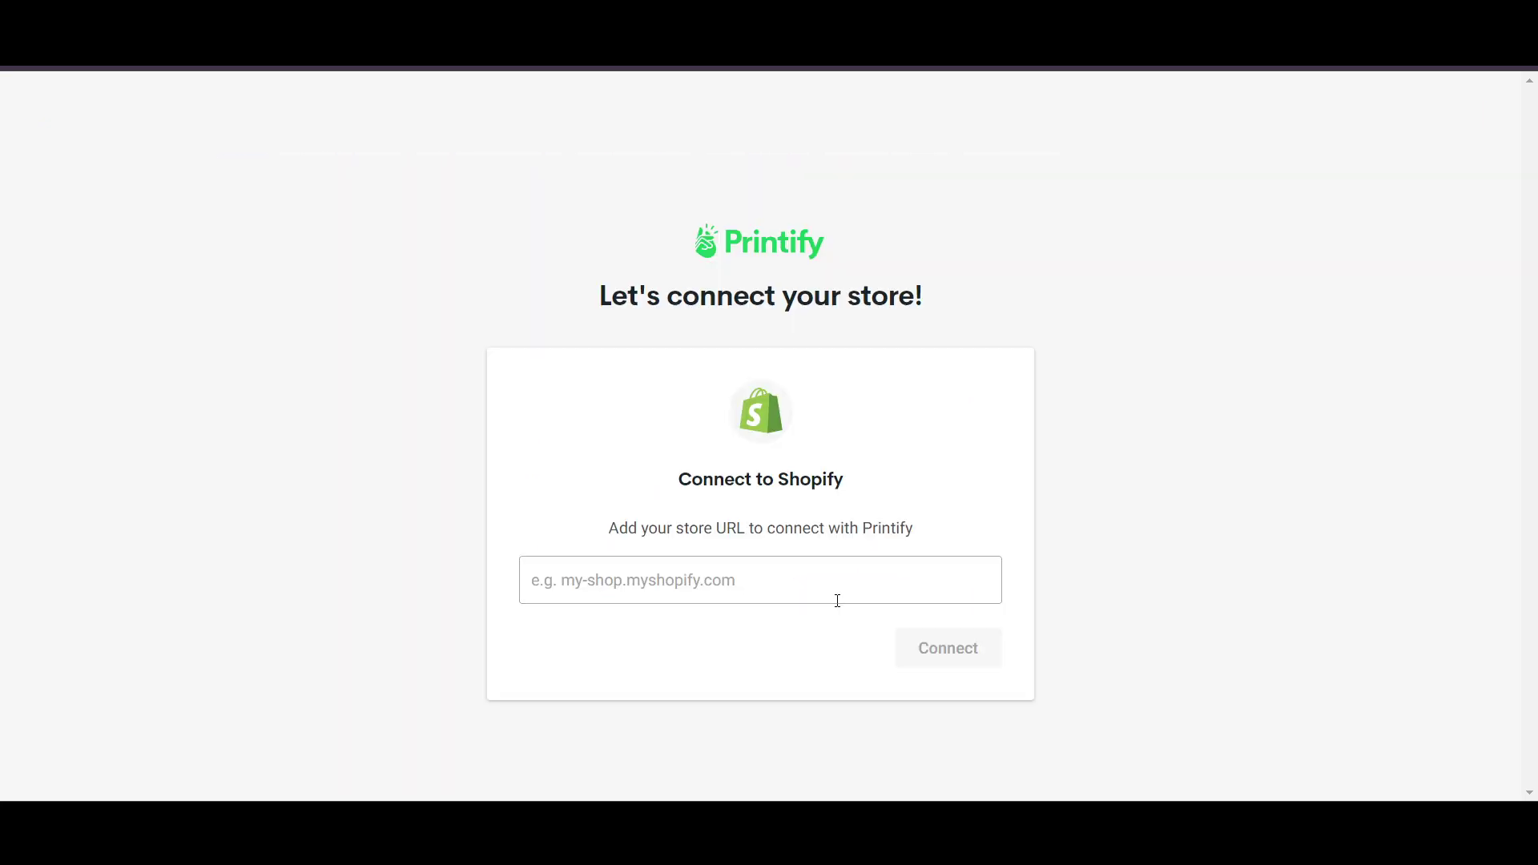
Paste the store's myshopify URL from Shopify admin into Printify and submit it.
click(672, 583)
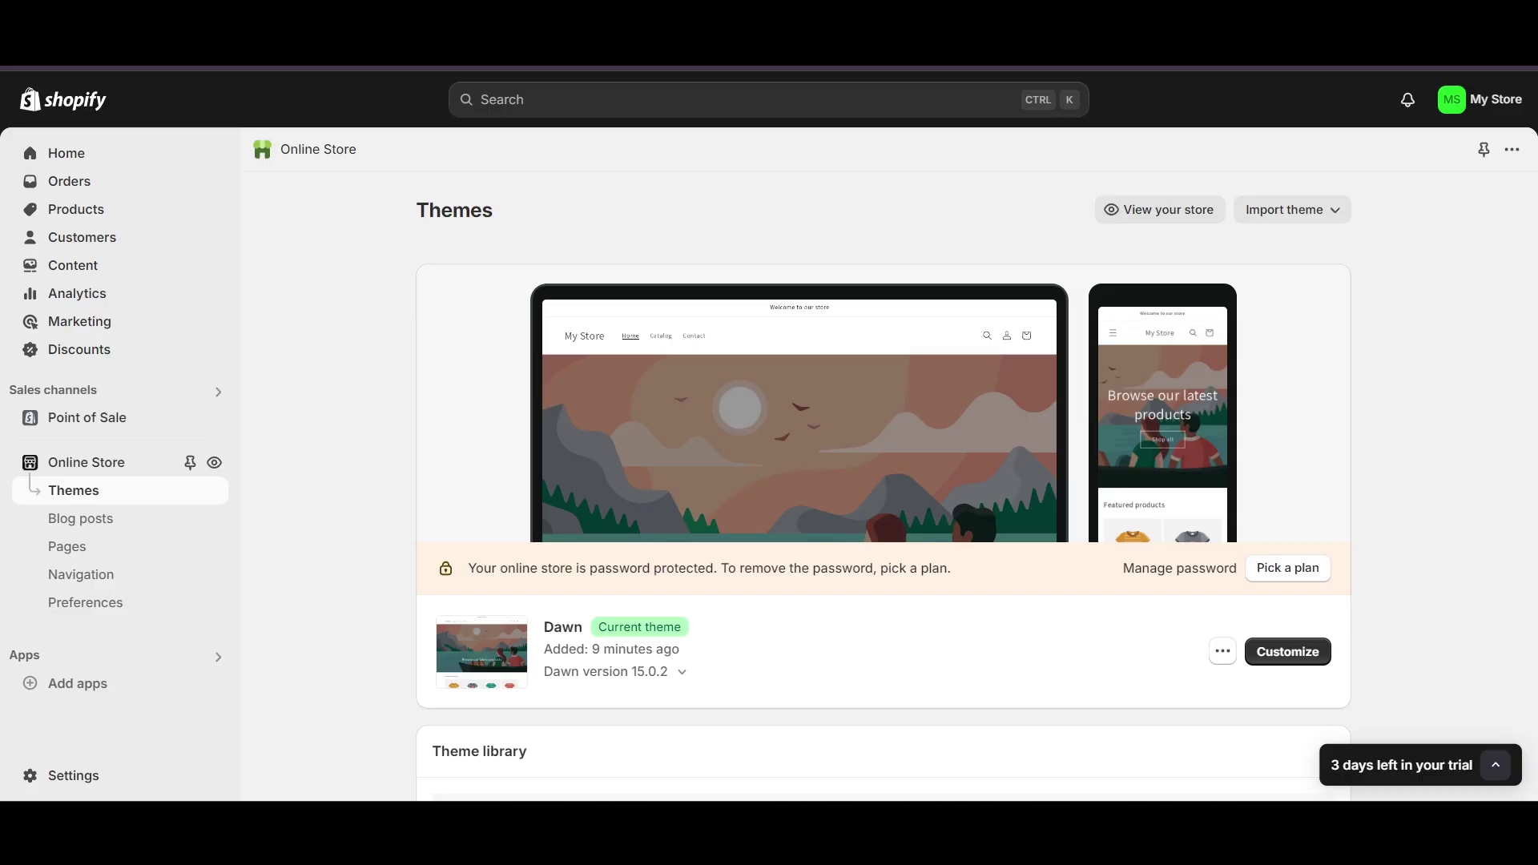
click(216, 460)
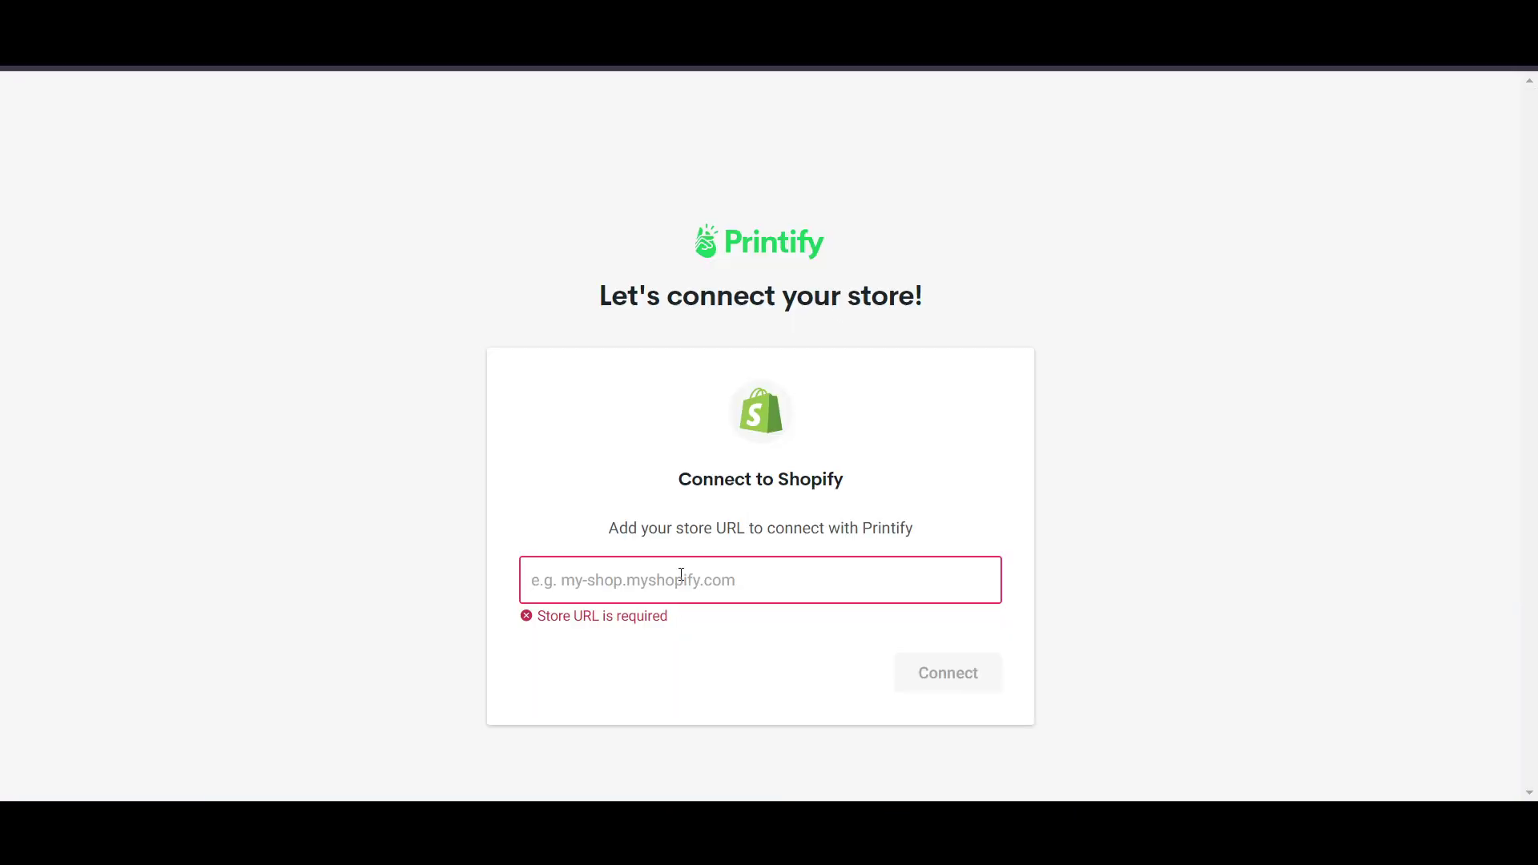
click(681, 575)
text(https://e62f27-ca.myshopify.com/)
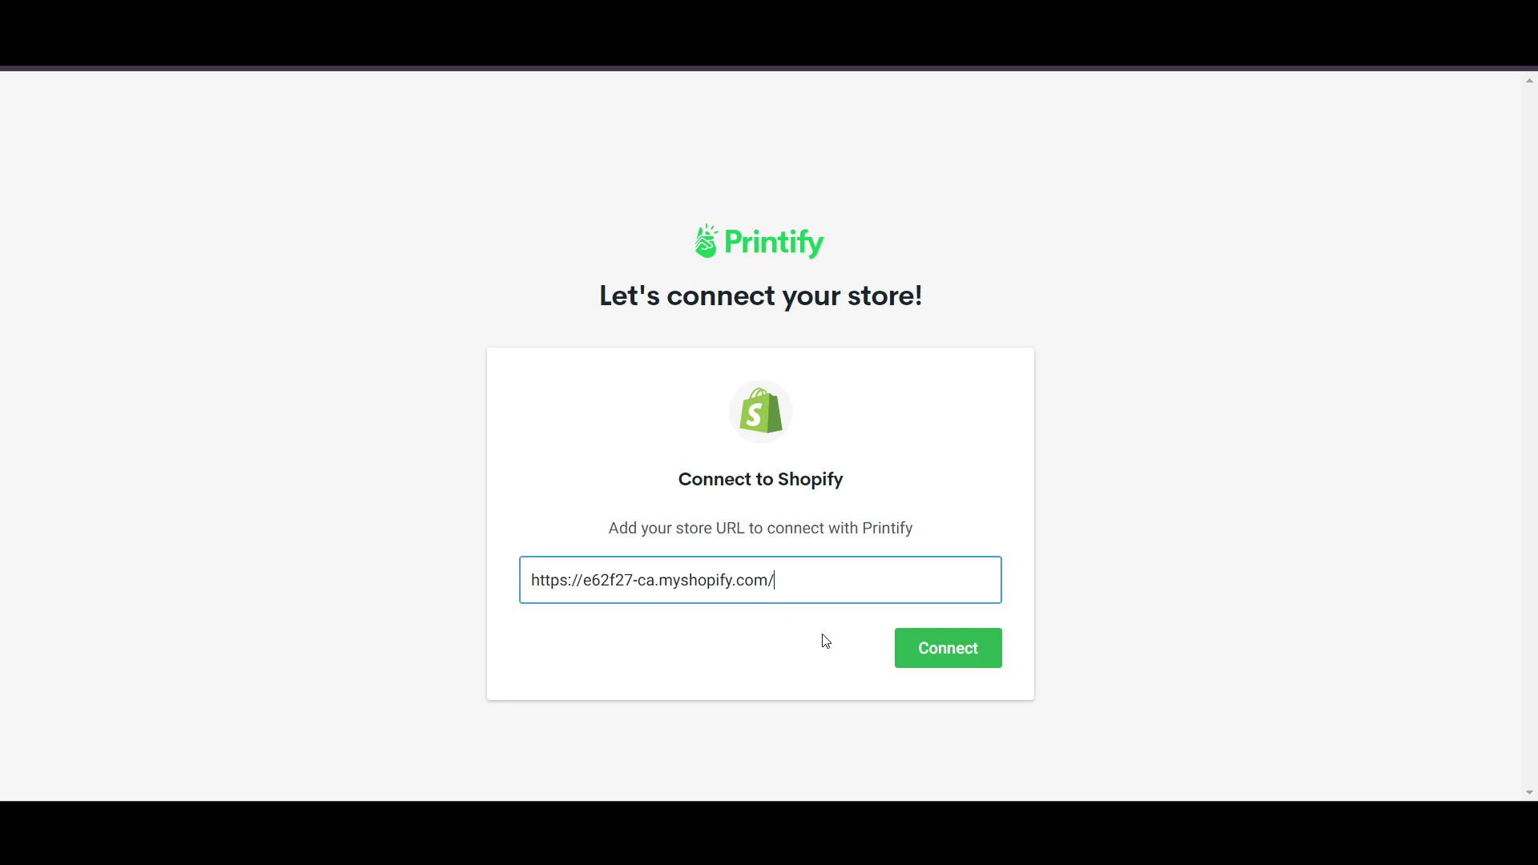
click(930, 651)
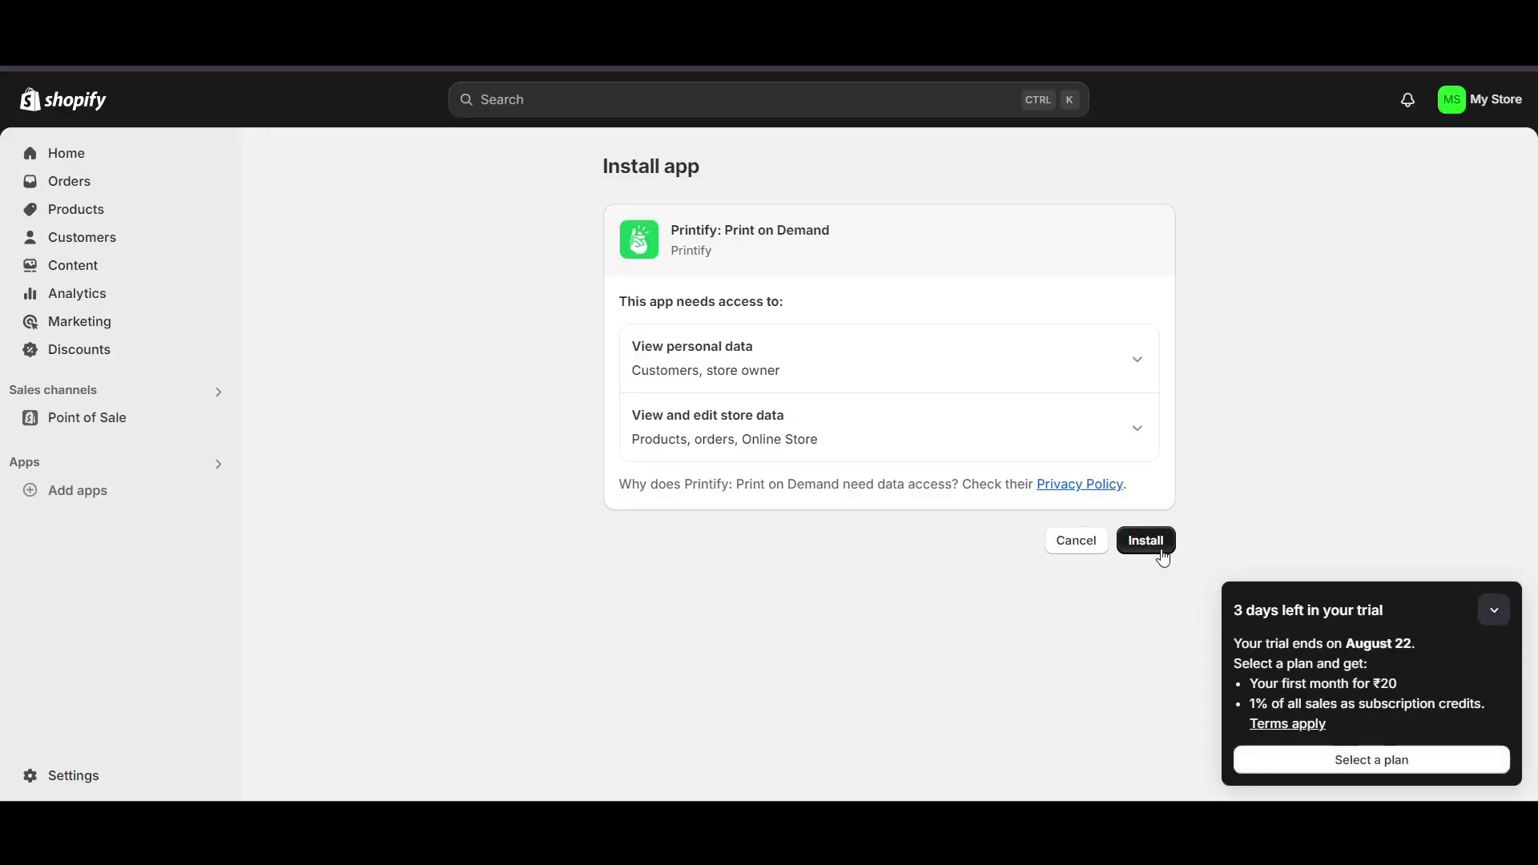
Approve installing the Printify: Print on Demand app on the Install app page.
click(1154, 551)
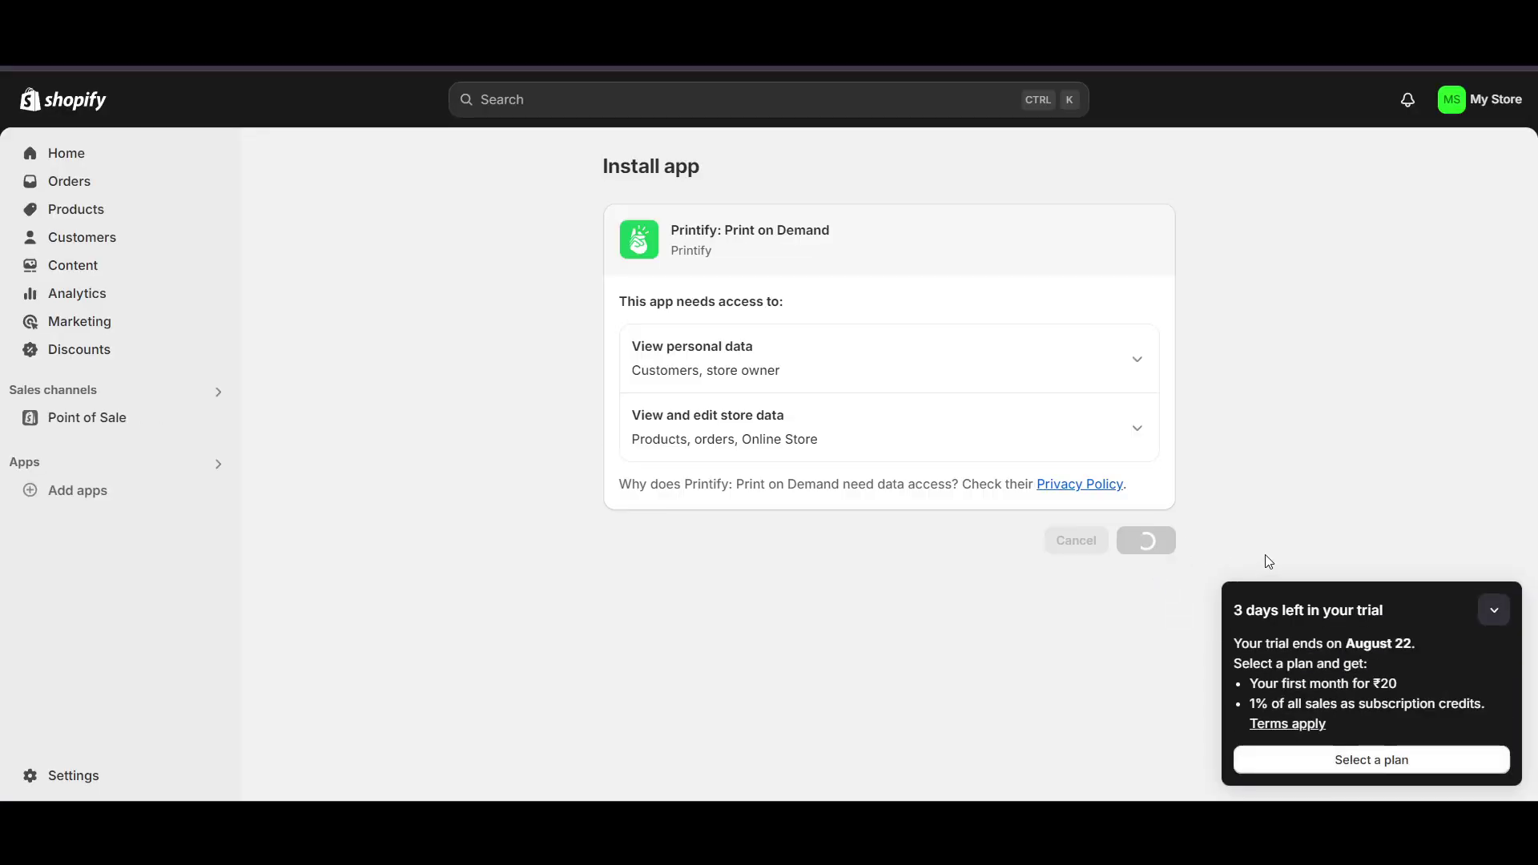